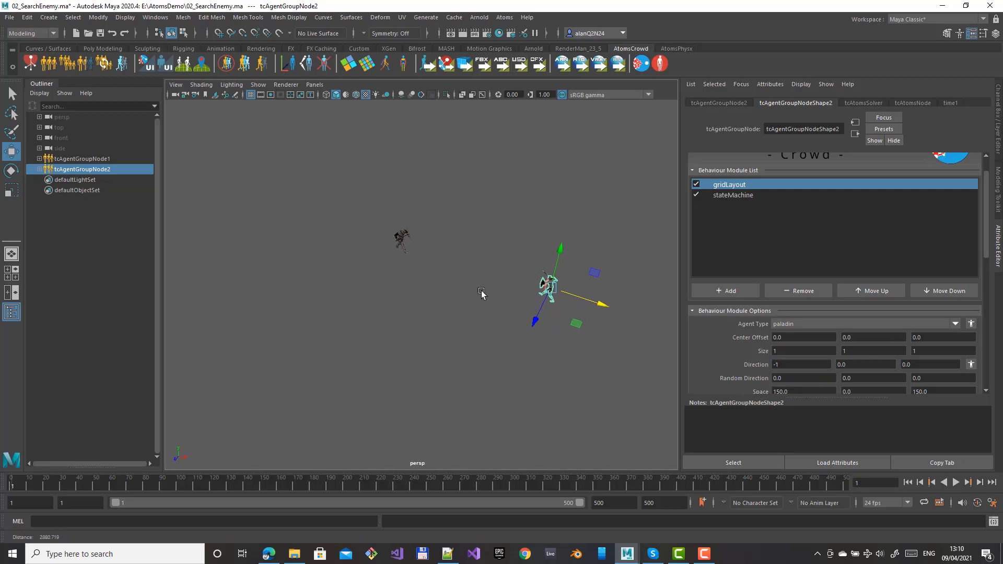
- Play the crowd simulation until the two agents meet, and return to the first frame
{"action": "right_click_drag", "start_coordinate": [481, 291], "coordinate": [569, 295], "text": "alt"}
{"action": "left_click", "coordinate": [956, 483]}
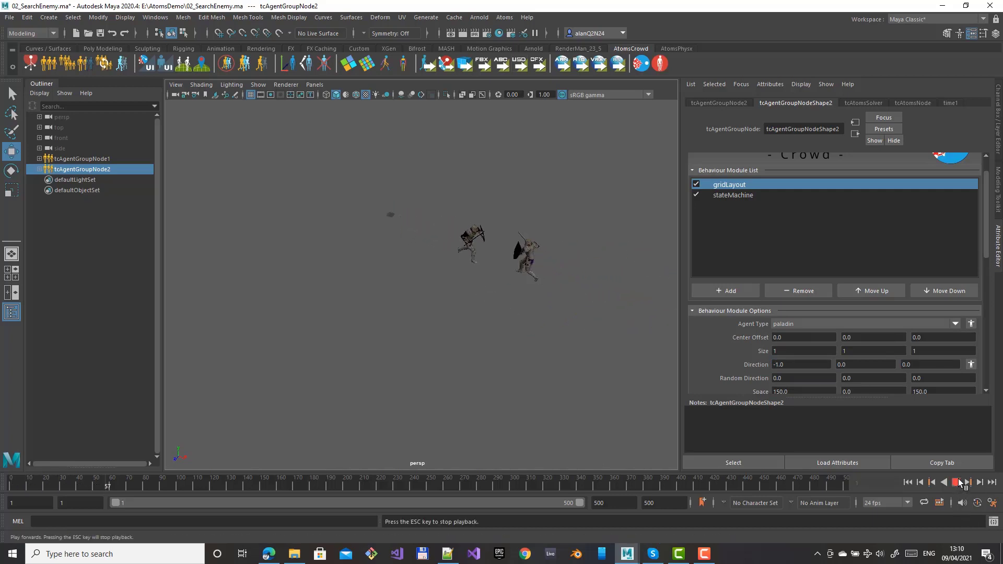
{"action": "left_click", "coordinate": [957, 483]}
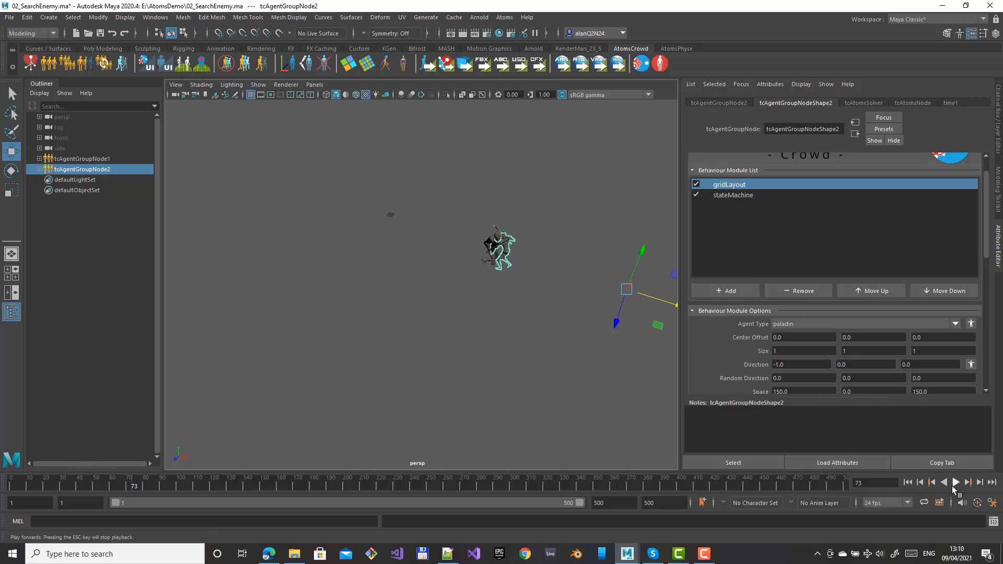
{"action": "left_click", "coordinate": [908, 482]}
- Open the Atoms UI and add a new behaviour tree named paladin_BT
{"action": "left_click", "coordinate": [505, 18]}
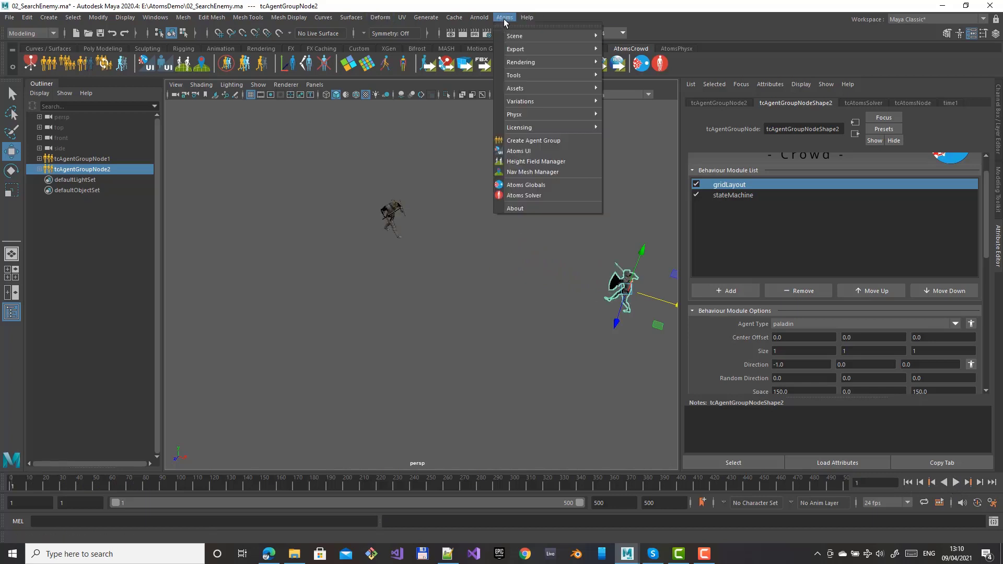
{"action": "left_click", "coordinate": [512, 151]}
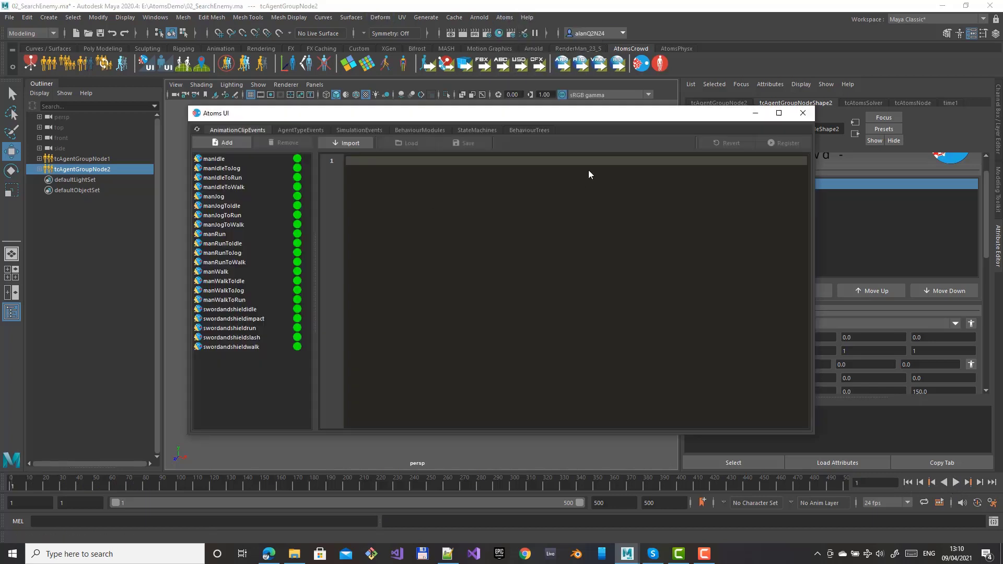
{"action": "left_click", "coordinate": [528, 131]}
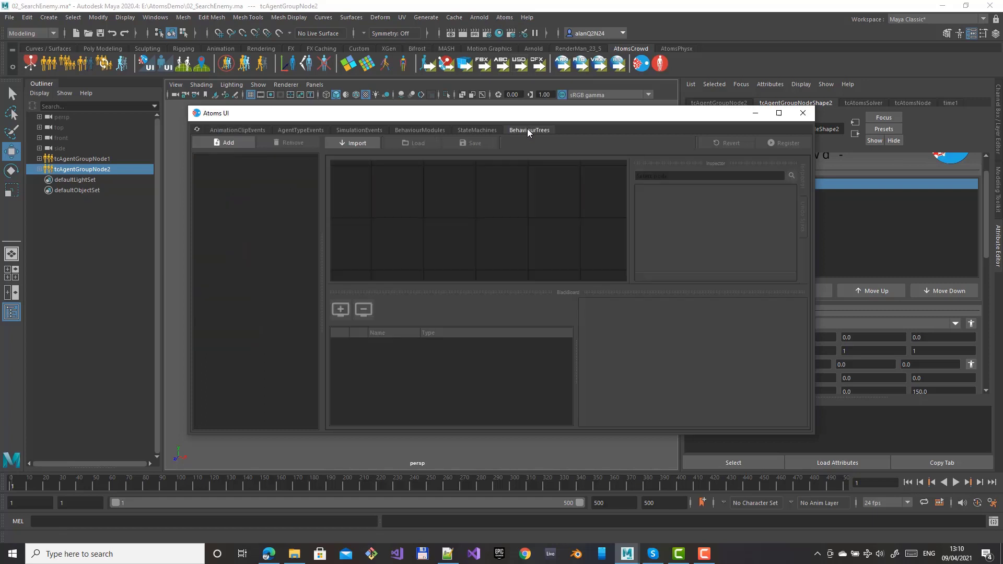
{"action": "left_click", "coordinate": [221, 143]}
{"action": "double_click", "coordinate": [233, 160]}
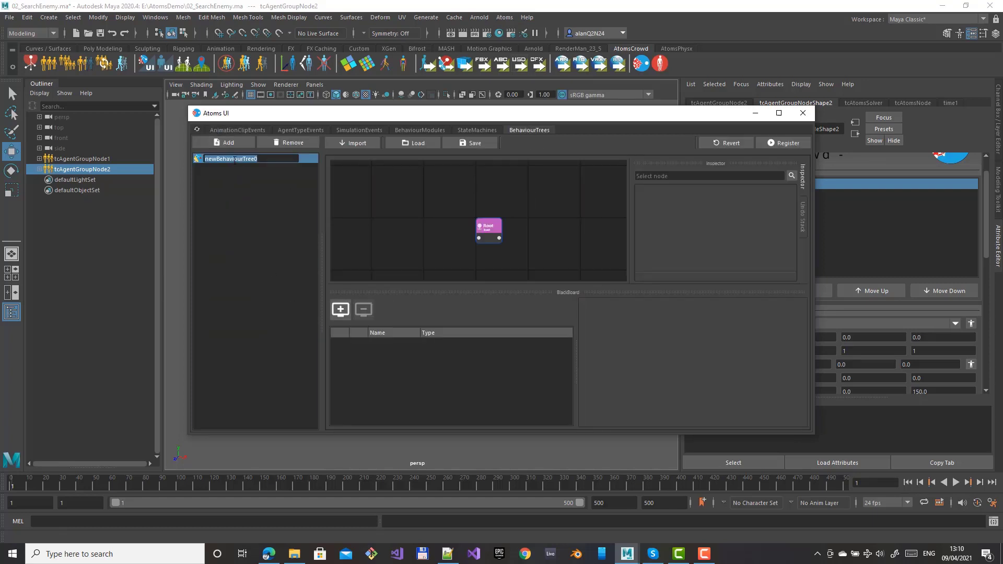
{"action": "type", "text": "paladin_BT"}
{"action": "key", "text": "Return"}
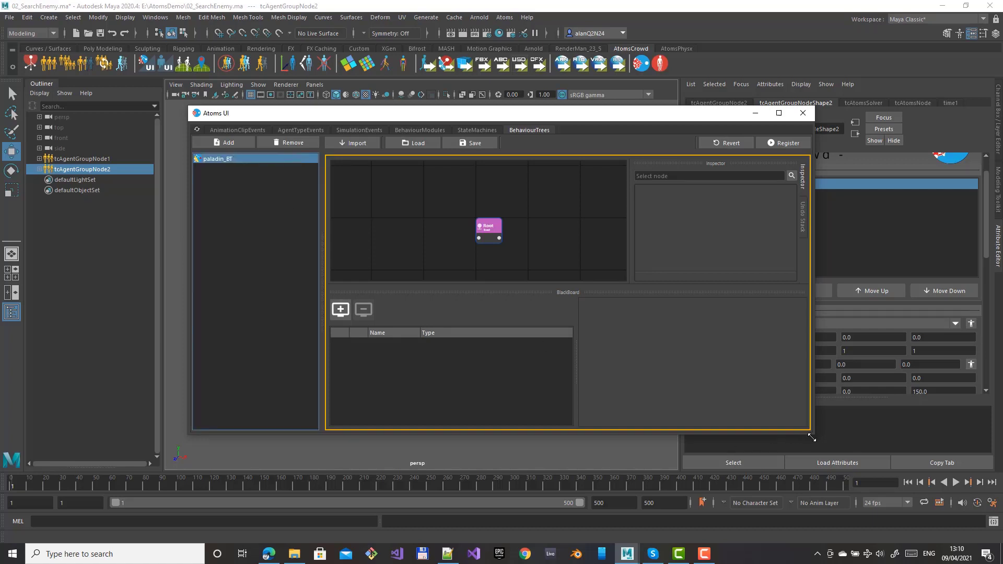
- Enlarge the Atoms UI window and reposition the Root node to free space in the behaviour tree graph
{"action": "left_click_drag", "start_coordinate": [811, 438], "coordinate": [887, 463]}
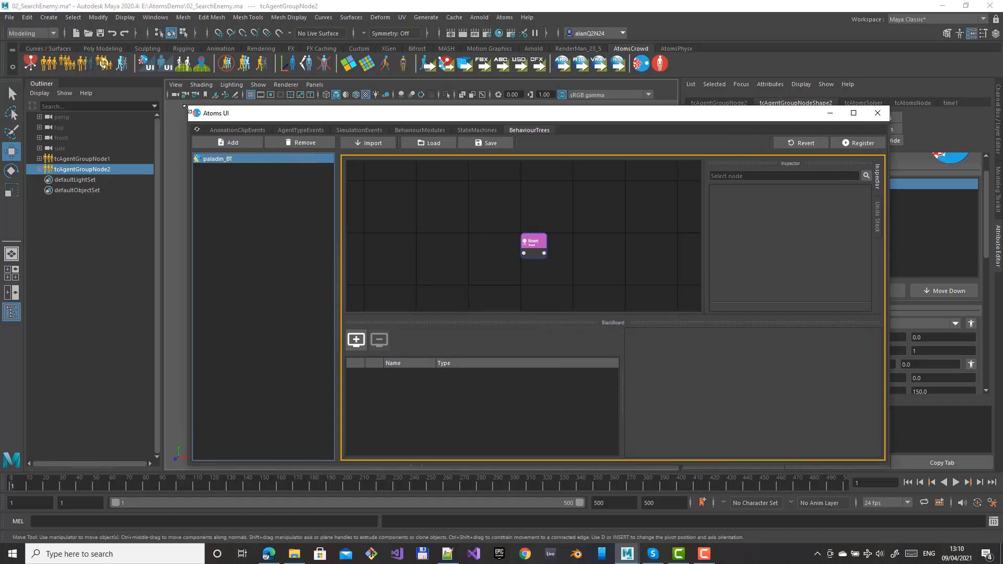
{"action": "left_click_drag", "start_coordinate": [185, 108], "coordinate": [126, 74]}
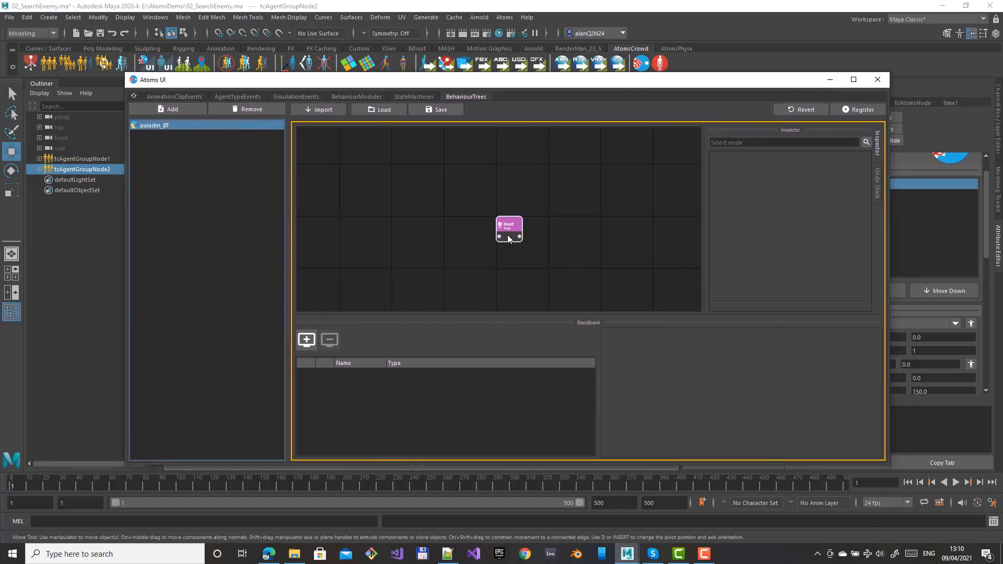
{"action": "left_click_drag", "start_coordinate": [508, 239], "coordinate": [427, 218]}
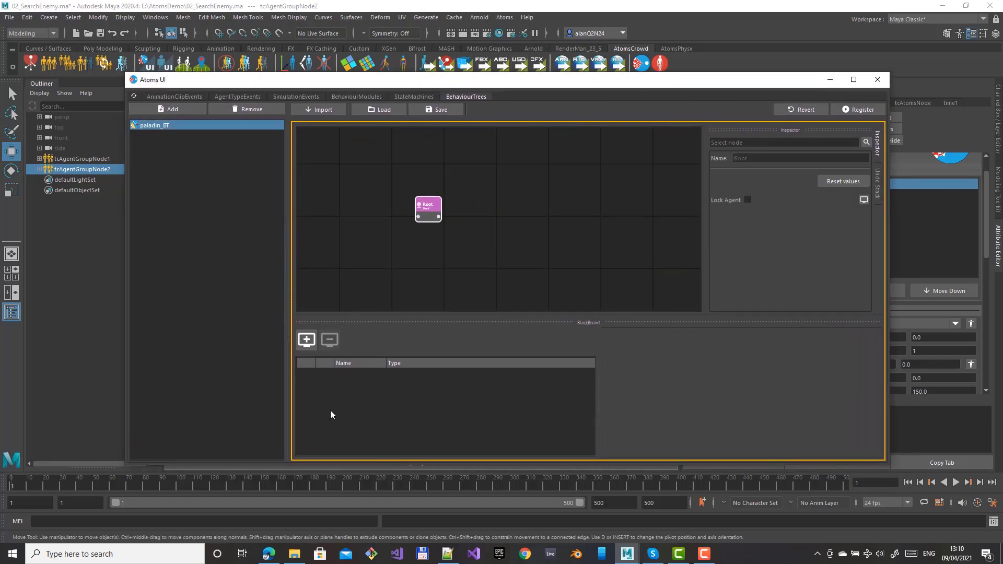
- Add a blackboard key named position with type Vector3 and agent metadata set to Link
{"action": "left_click", "coordinate": [307, 341]}
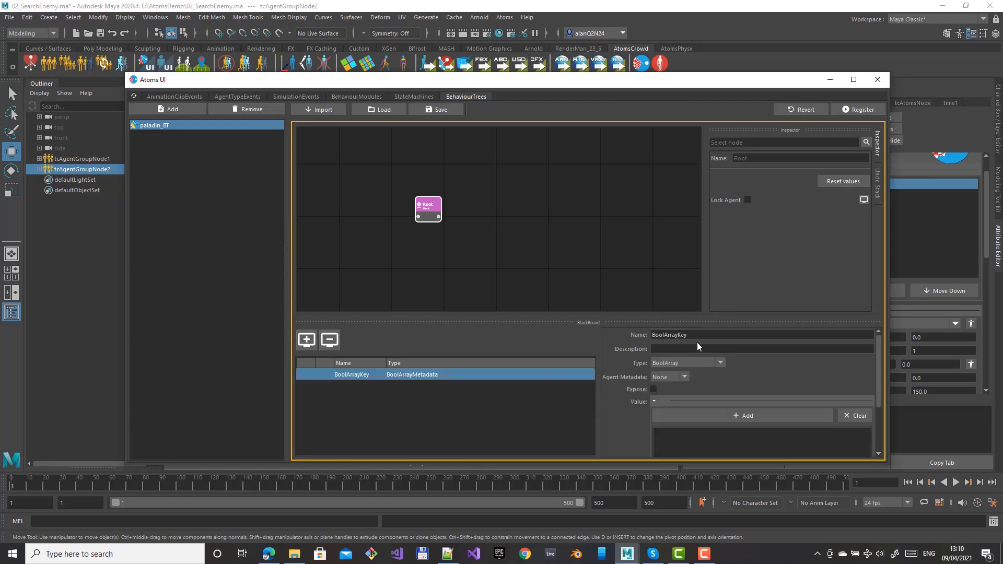
{"action": "double_click", "coordinate": [674, 335]}
{"action": "type", "text": "posit"}
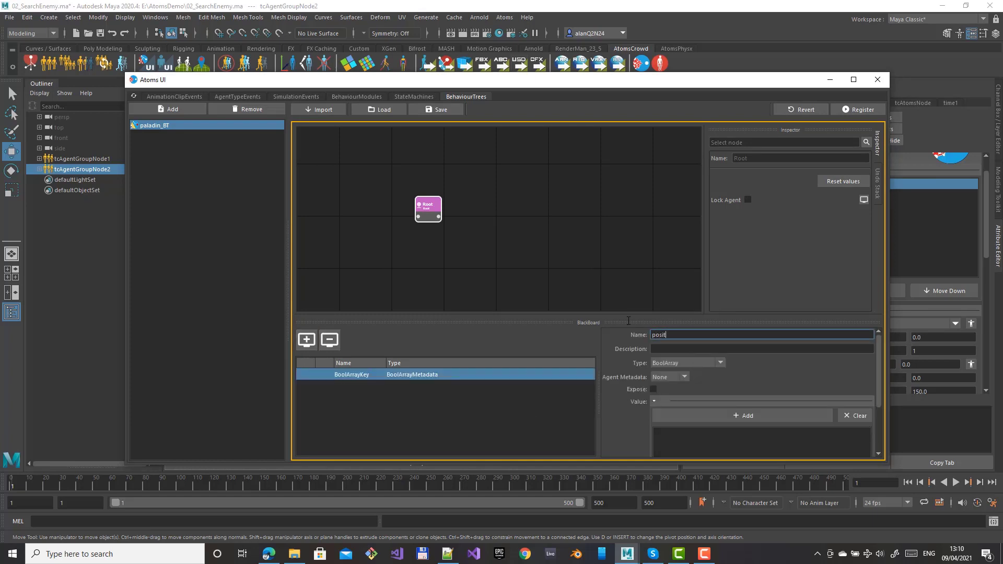
{"action": "type", "text": "ion"}
{"action": "key", "text": "Return"}
{"action": "left_click", "coordinate": [675, 362]}
{"action": "scroll", "coordinate": [679, 380], "scroll_direction": "down", "scroll_amount": 5}
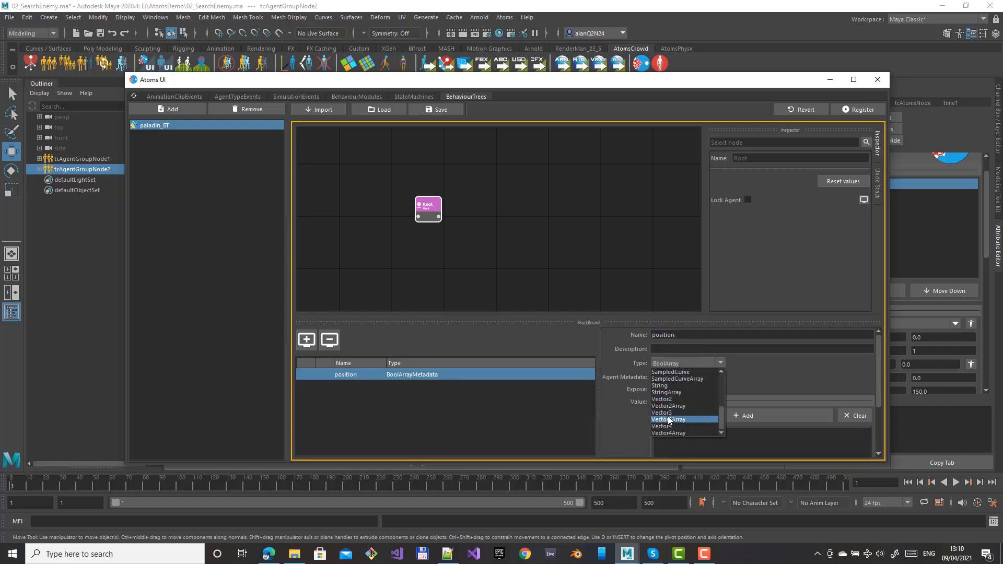
{"action": "left_click", "coordinate": [669, 419]}
{"action": "left_click", "coordinate": [681, 364]}
{"action": "left_click", "coordinate": [674, 413]}
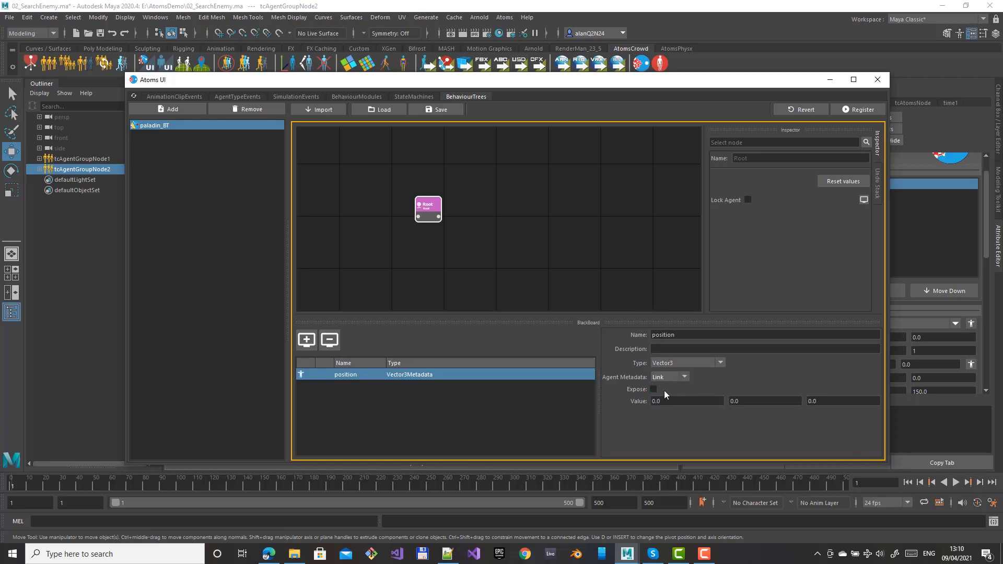
- Add a blackboard key named direction with type Vector3 and agent metadata set to Link
{"action": "left_click", "coordinate": [312, 344]}
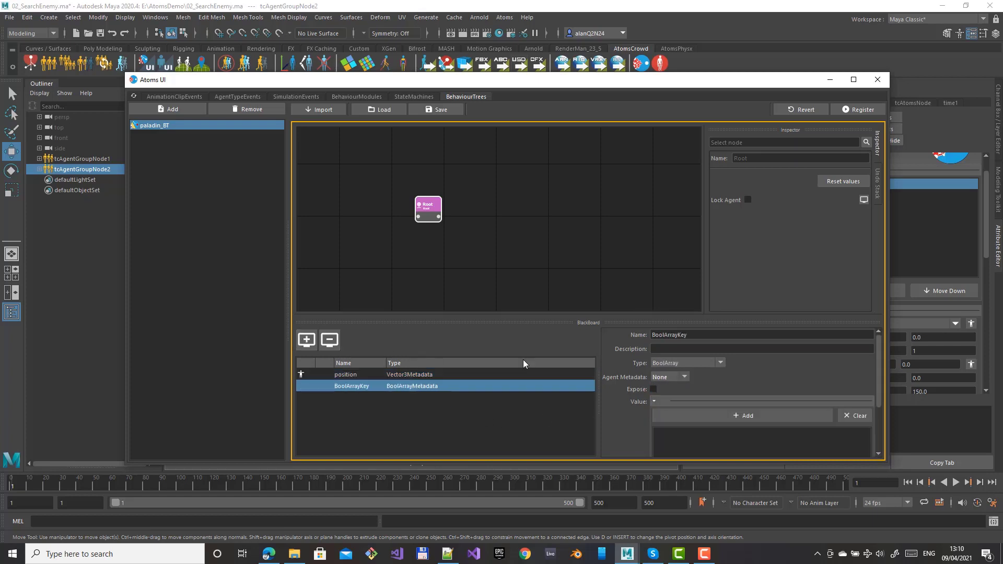
{"action": "double_click", "coordinate": [678, 335]}
{"action": "type", "text": "di"}
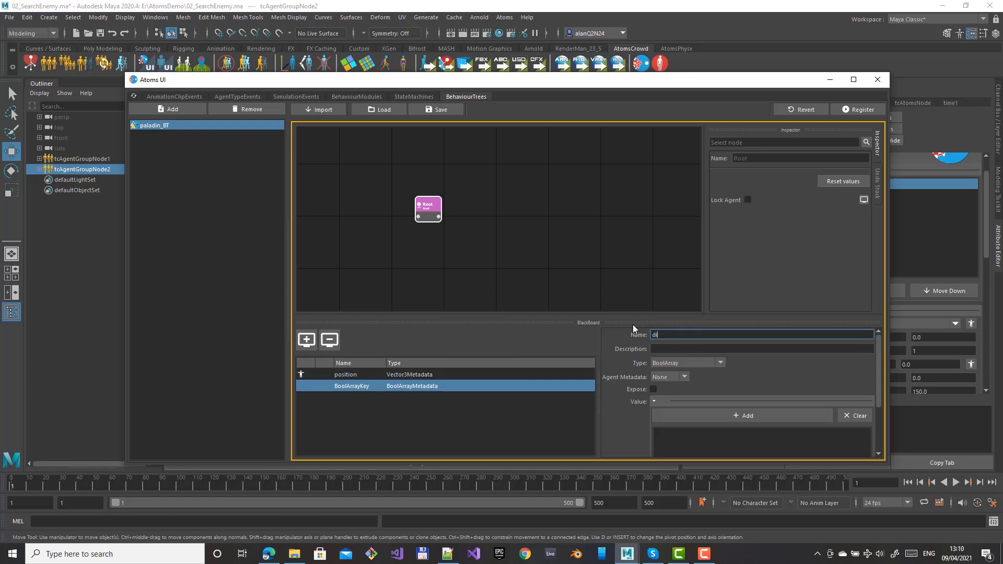
{"action": "type", "text": "rection"}
{"action": "key", "text": "Return"}
{"action": "left_click", "coordinate": [669, 363]}
{"action": "scroll", "coordinate": [666, 413], "scroll_direction": "down", "scroll_amount": 5}
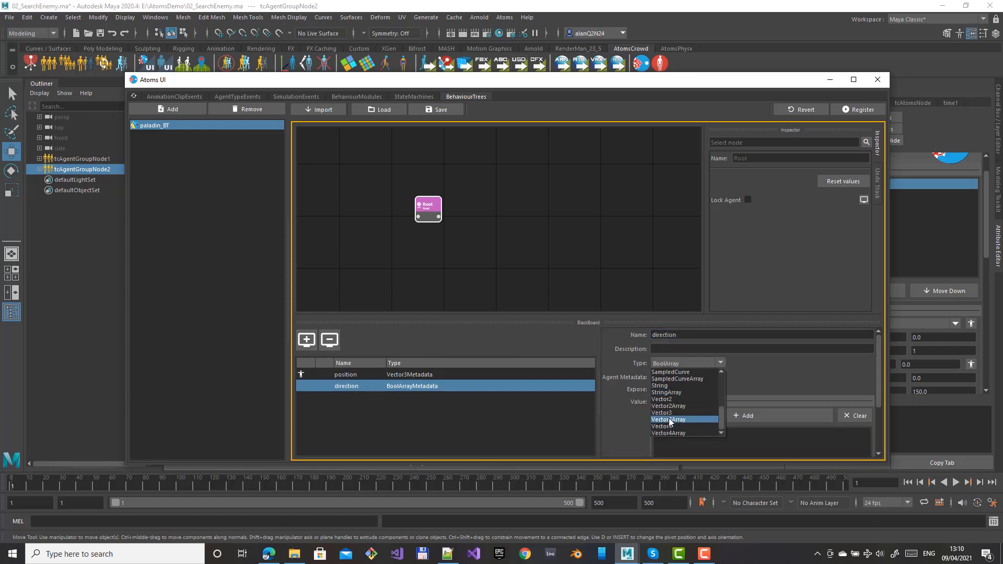
{"action": "left_click", "coordinate": [665, 412]}
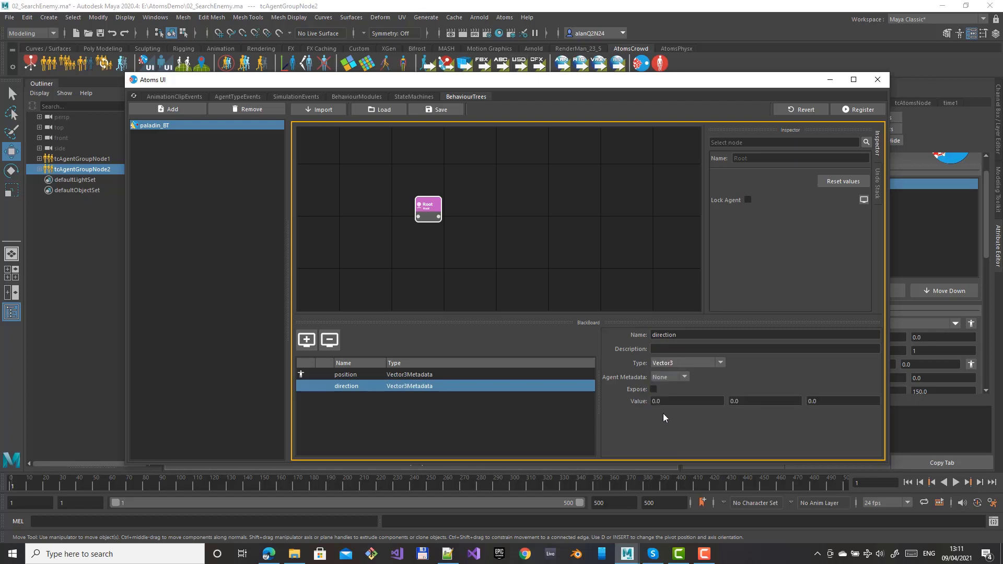
{"action": "left_click", "coordinate": [667, 392]}
- Add a blackboard key named groupId with type Int and agent metadata set to Link
{"action": "left_click", "coordinate": [307, 341]}
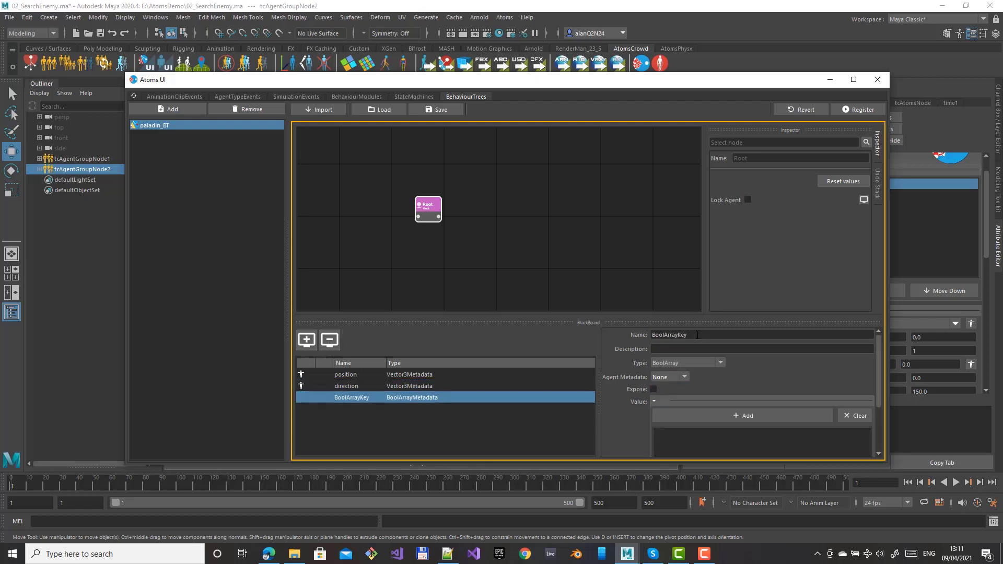
{"action": "left_click_drag", "start_coordinate": [697, 335], "coordinate": [619, 321]}
{"action": "type", "text": "groupId"}
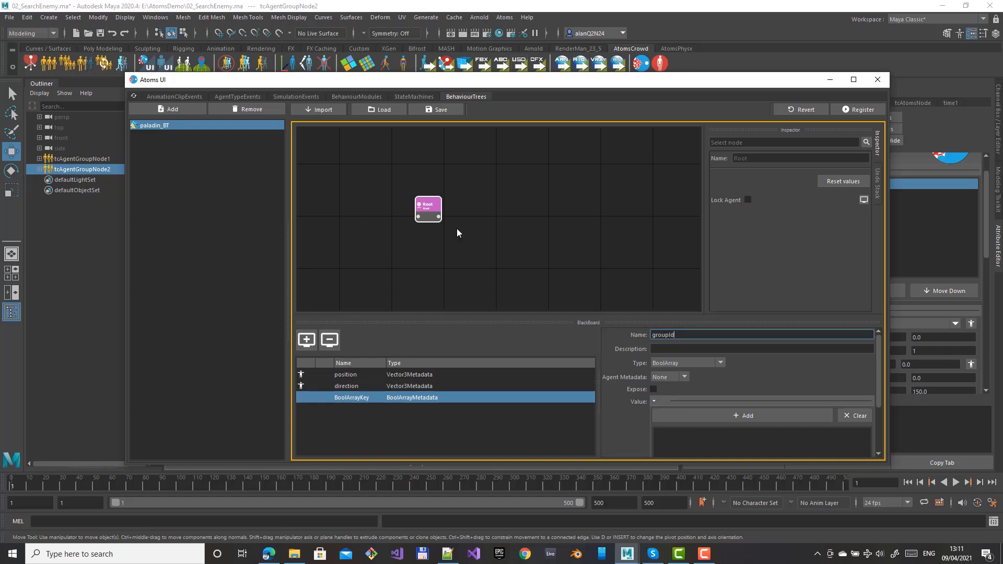
{"action": "left_click", "coordinate": [678, 363]}
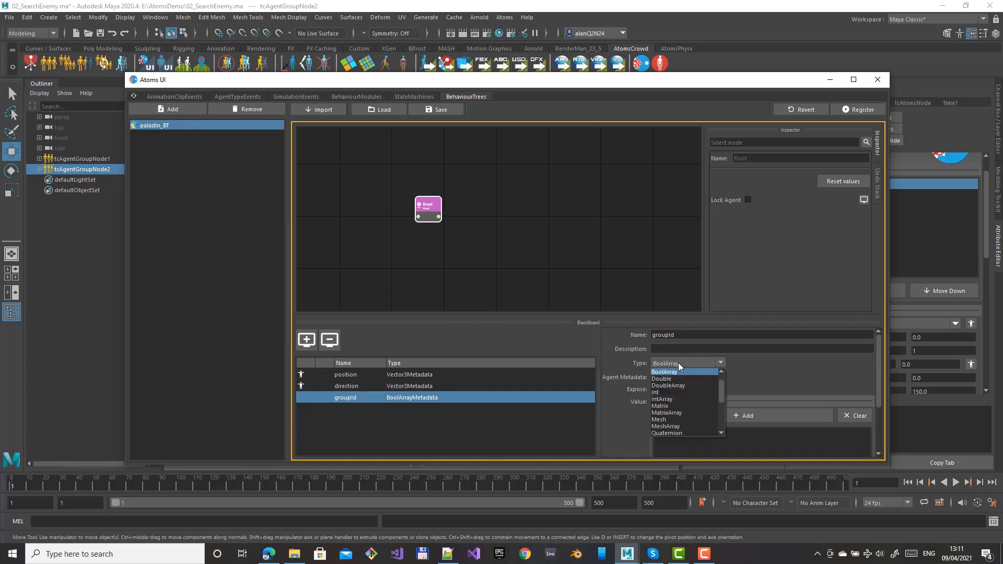
{"action": "left_click", "coordinate": [675, 391]}
{"action": "left_click", "coordinate": [668, 377]}
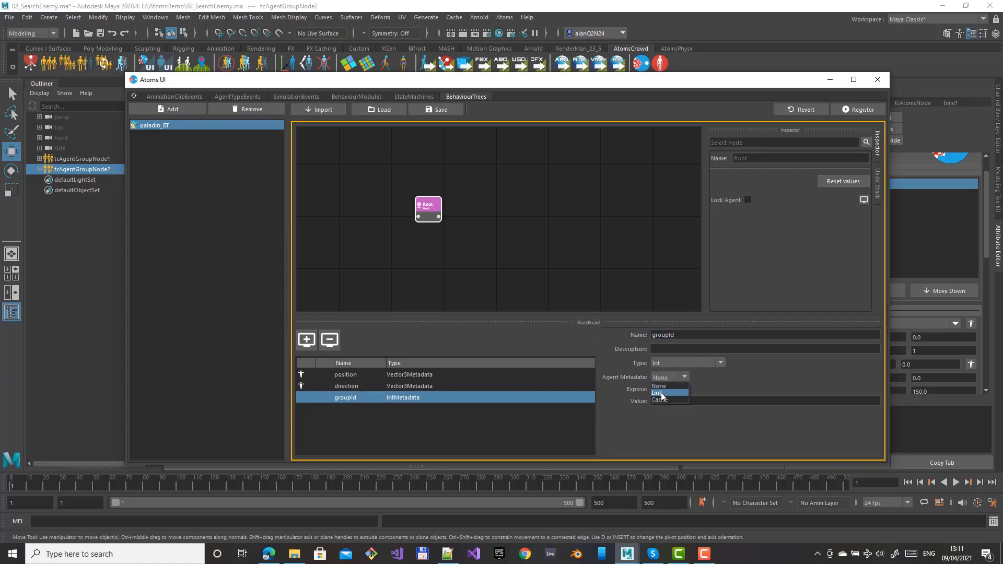
{"action": "left_click", "coordinate": [663, 396]}
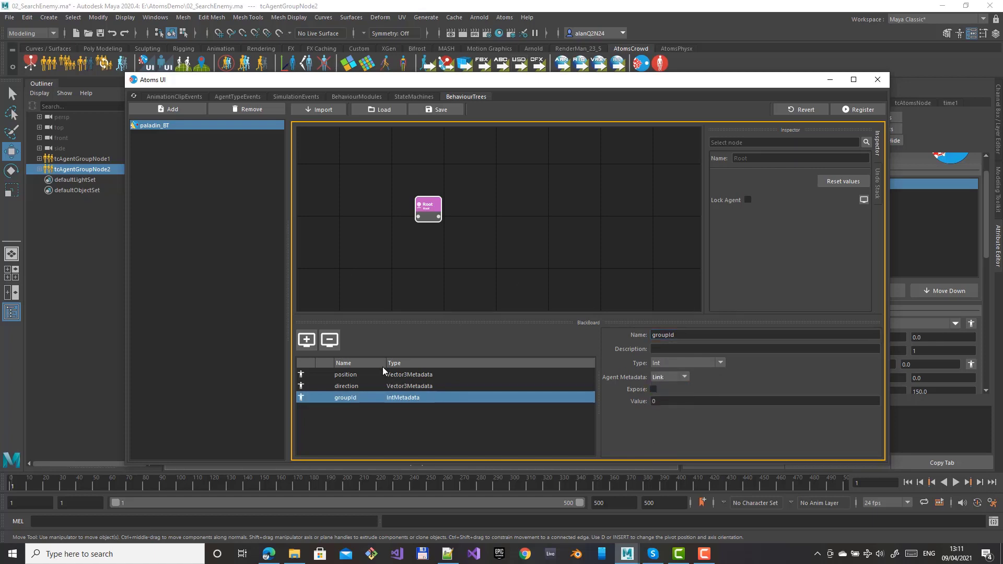
- Add a blackboard key named id with type Int and agent metadata set to Link
{"action": "left_click", "coordinate": [313, 346]}
{"action": "double_click", "coordinate": [714, 335]}
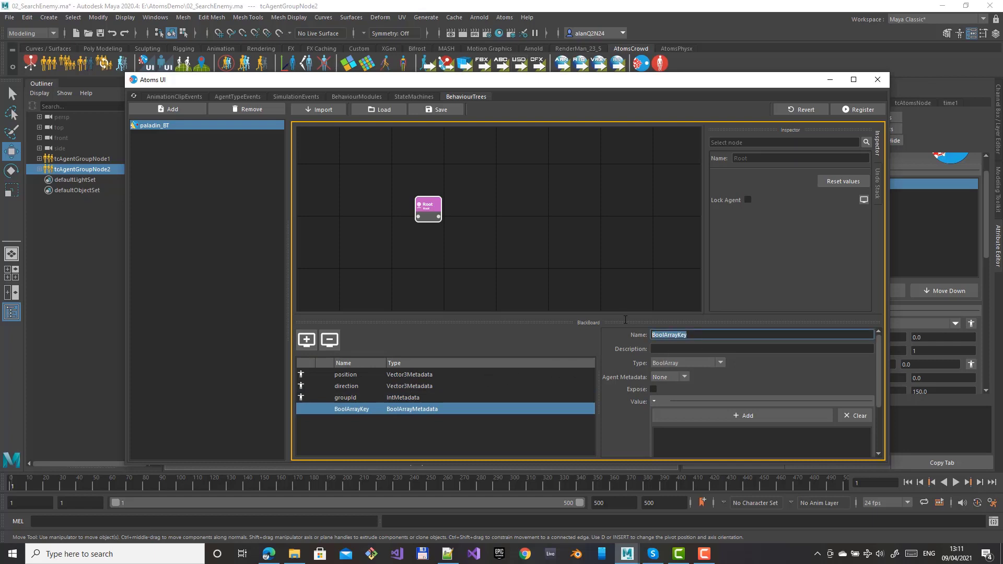
{"action": "type", "text": "id"}
{"action": "left_click", "coordinate": [674, 364]}
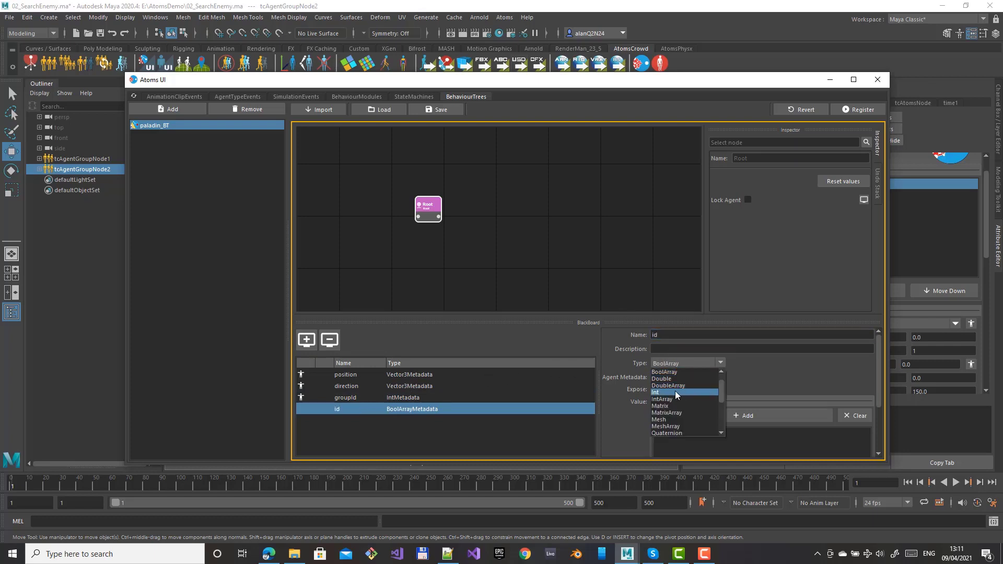
{"action": "left_click", "coordinate": [675, 391]}
{"action": "left_click", "coordinate": [663, 377]}
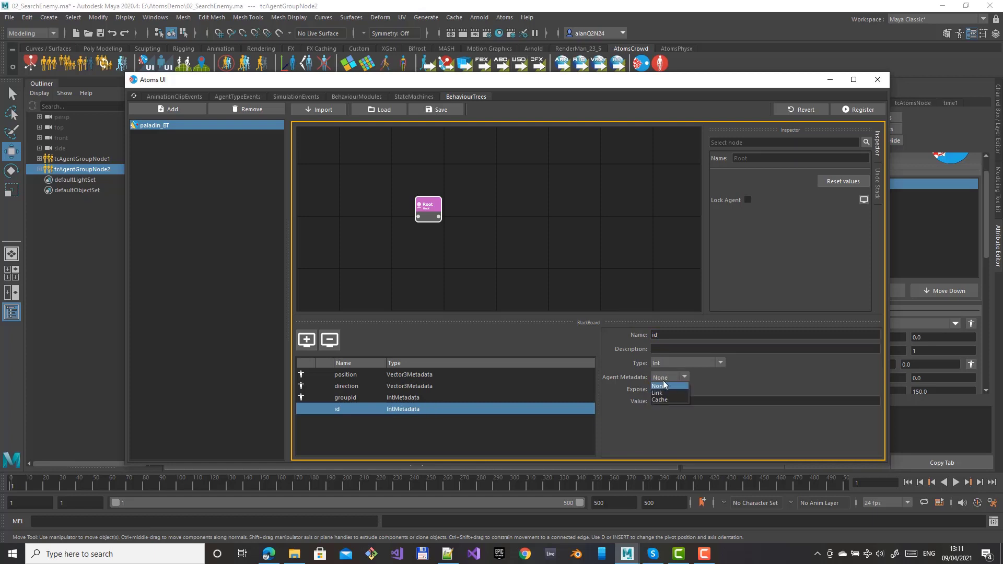
{"action": "left_click", "coordinate": [662, 393]}
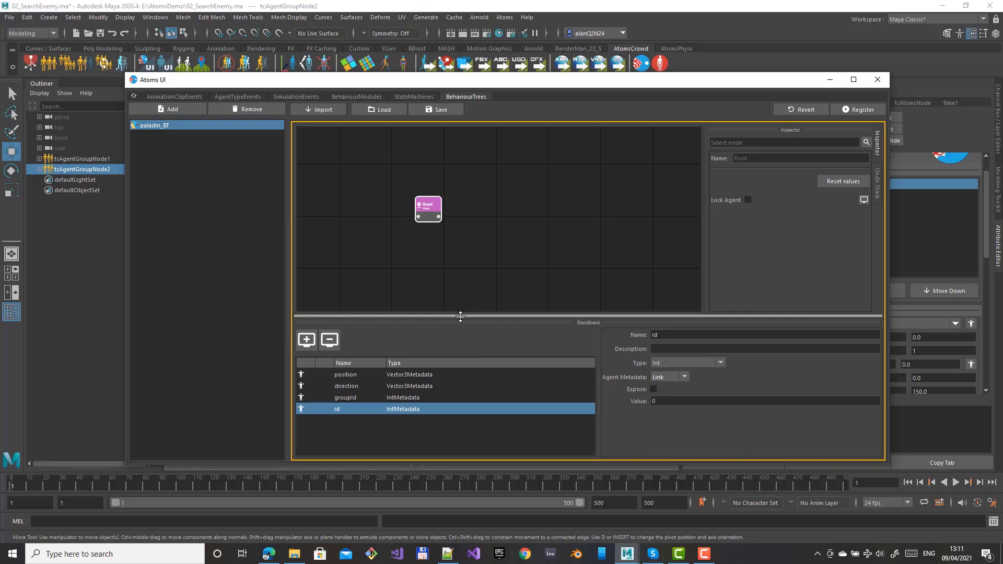
- Enlarge the blackboard area and add an Int key named target_id with a value of -1
{"action": "left_click_drag", "start_coordinate": [462, 314], "coordinate": [462, 293]}
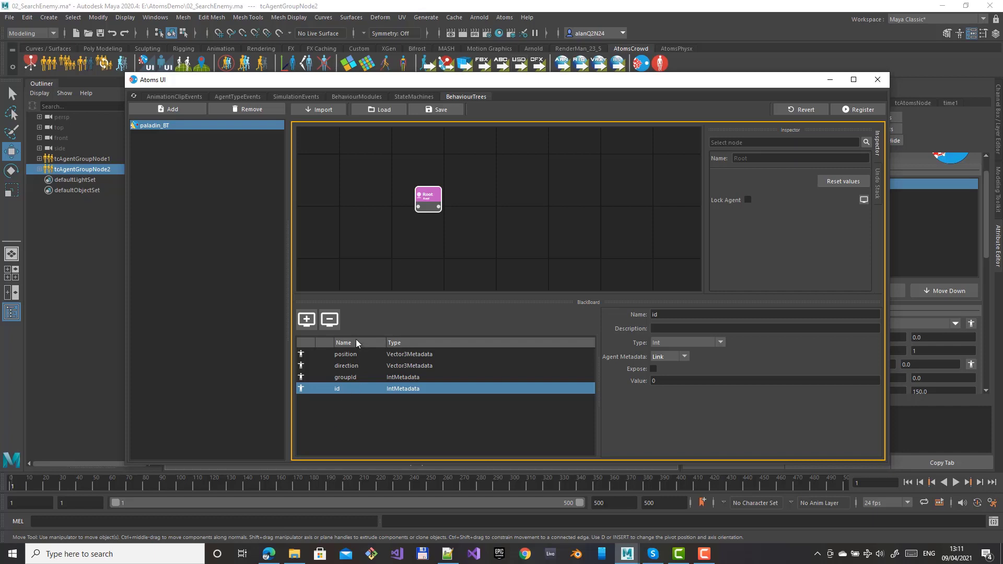
{"action": "left_click", "coordinate": [307, 324]}
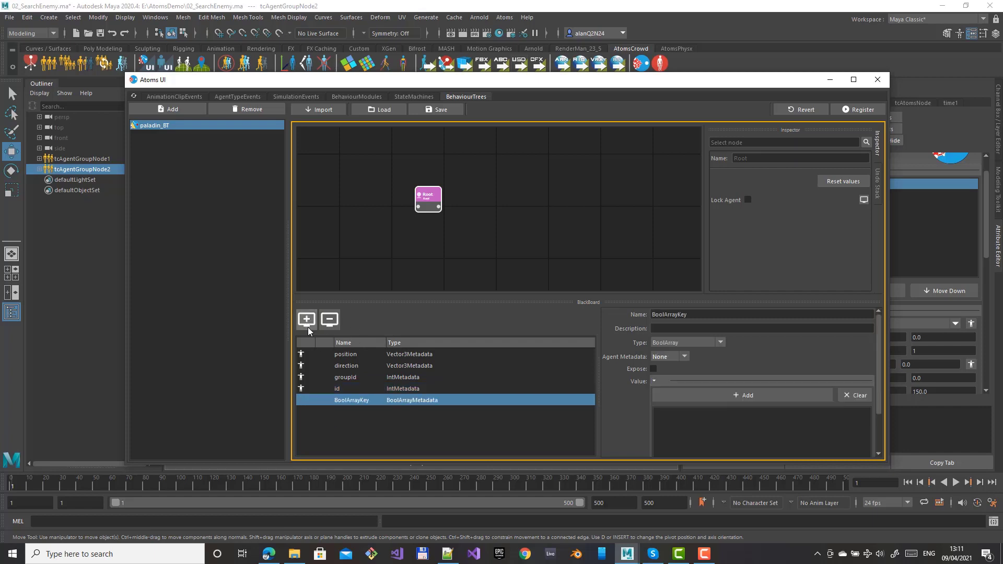
{"action": "left_click", "coordinate": [695, 342]}
{"action": "scroll", "coordinate": [691, 392], "scroll_direction": "down", "scroll_amount": 2}
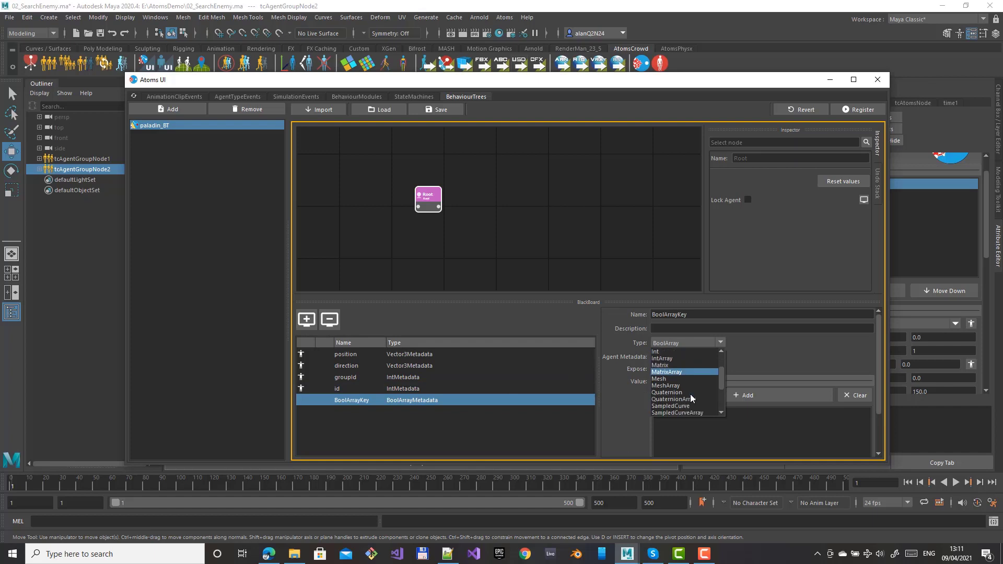
{"action": "left_click", "coordinate": [658, 352]}
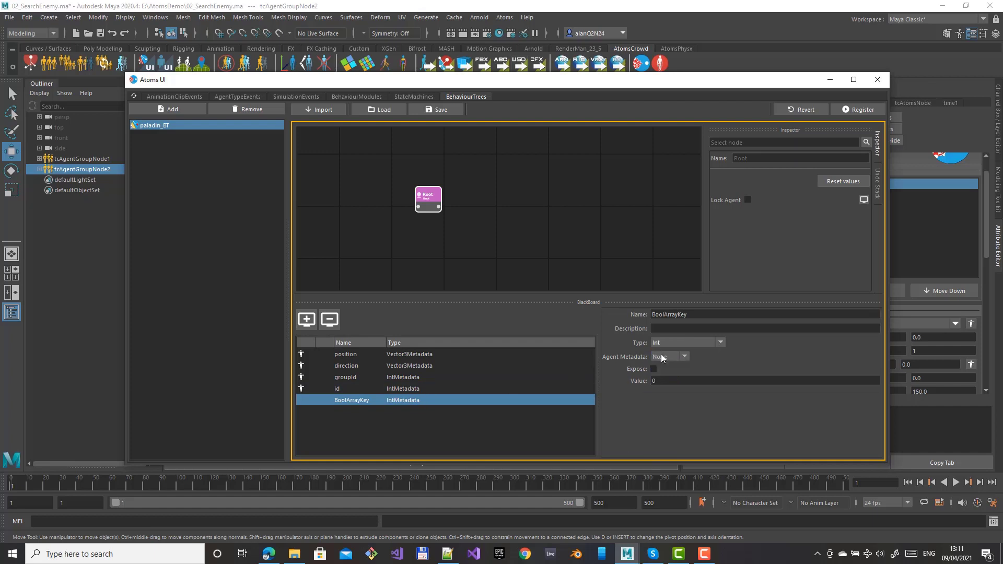
{"action": "double_click", "coordinate": [695, 315]}
{"action": "type", "text": "tar"}
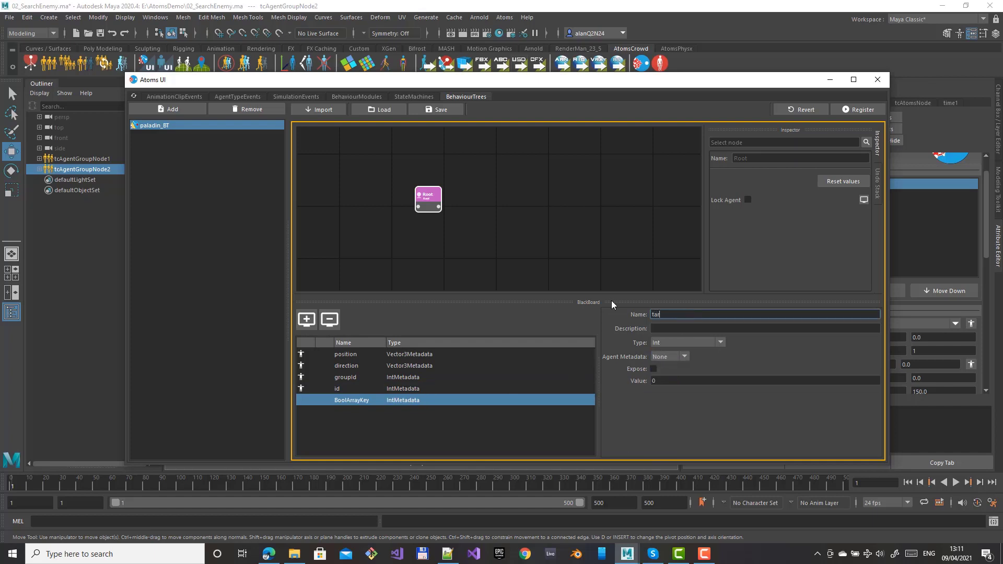
{"action": "type", "text": "get_id"}
{"action": "double_click", "coordinate": [654, 381]}
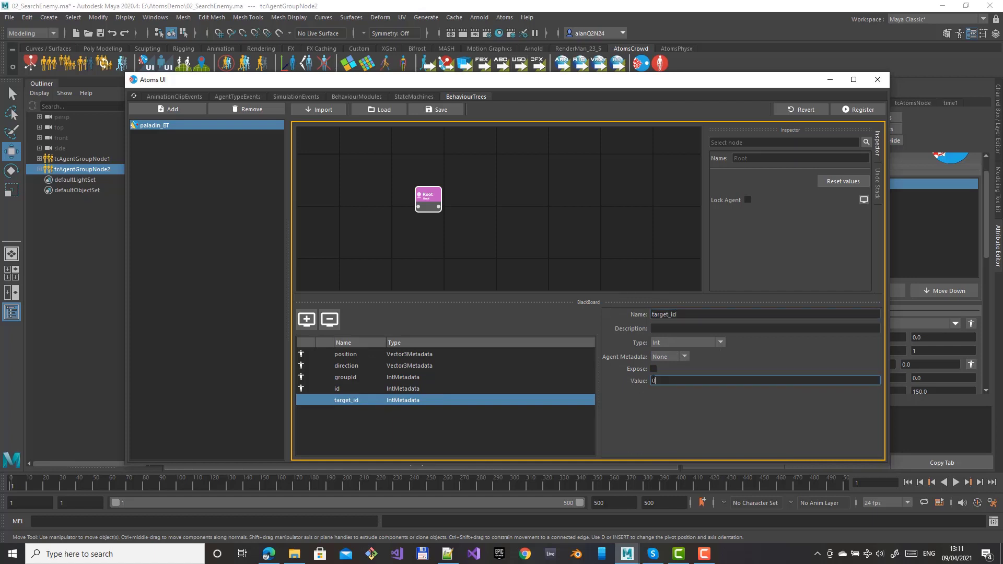
{"action": "type", "text": "-1"}
- Shift the Root node toward the graph's edge to make more room for child nodes
{"action": "left_click_drag", "start_coordinate": [430, 196], "coordinate": [396, 196]}
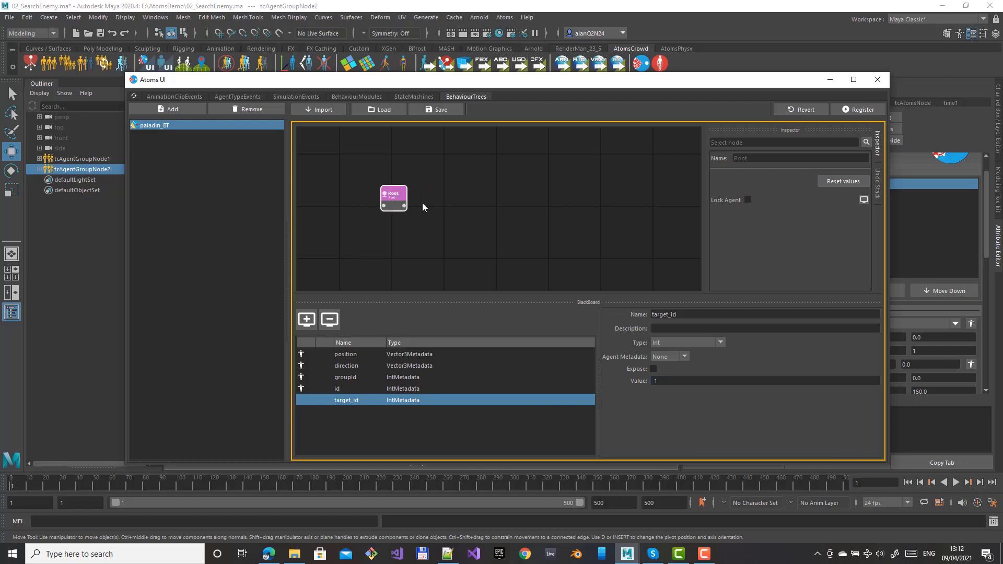
{"action": "scroll", "coordinate": [416, 223], "scroll_direction": "up", "scroll_amount": 1}
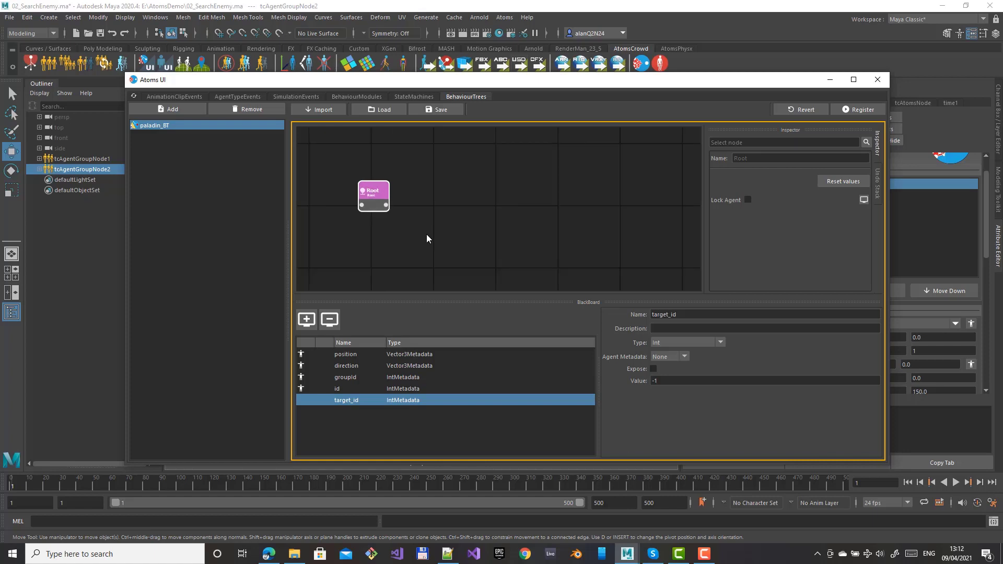
- Add a GetClosestAgent behaviour node to the graph beside the Root node
{"action": "right_click", "coordinate": [467, 195]}
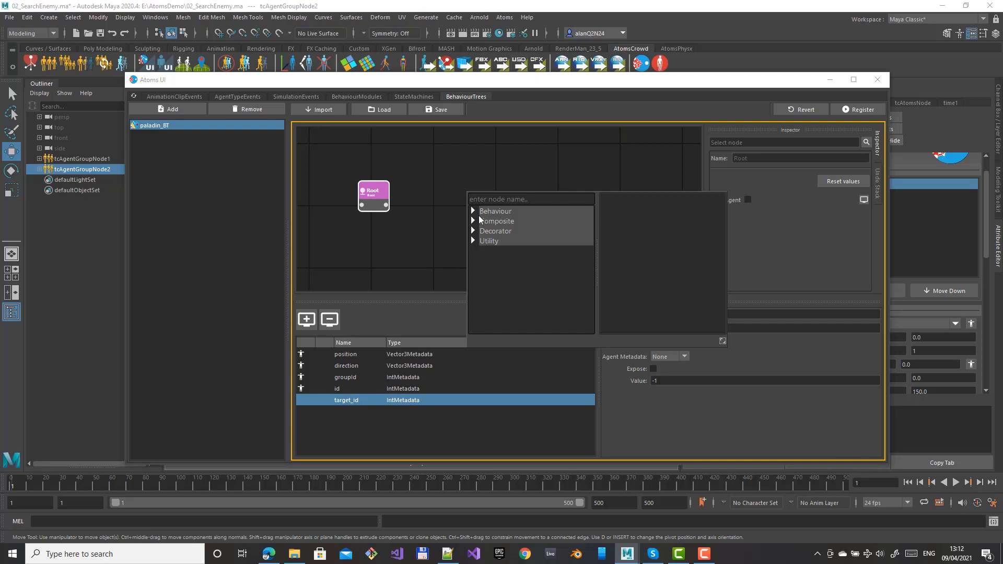
{"action": "left_click", "coordinate": [472, 211]}
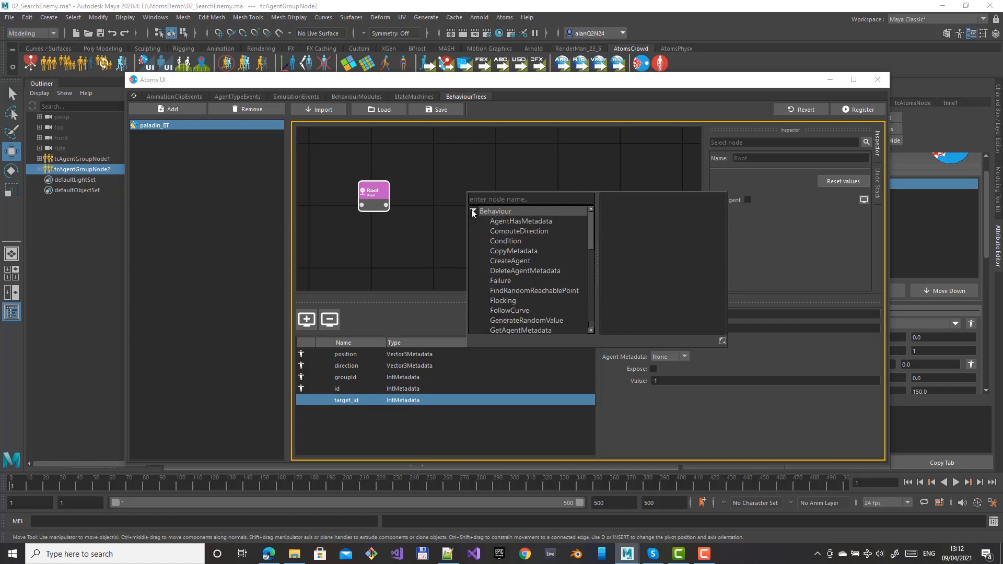
{"action": "scroll", "coordinate": [527, 252], "scroll_direction": "down", "scroll_amount": 1}
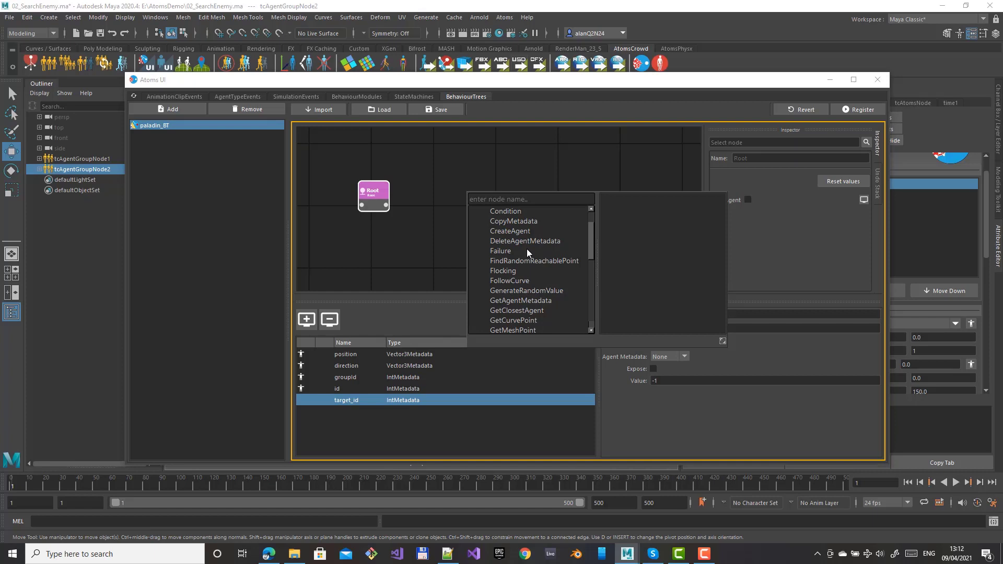
{"action": "left_click", "coordinate": [514, 311]}
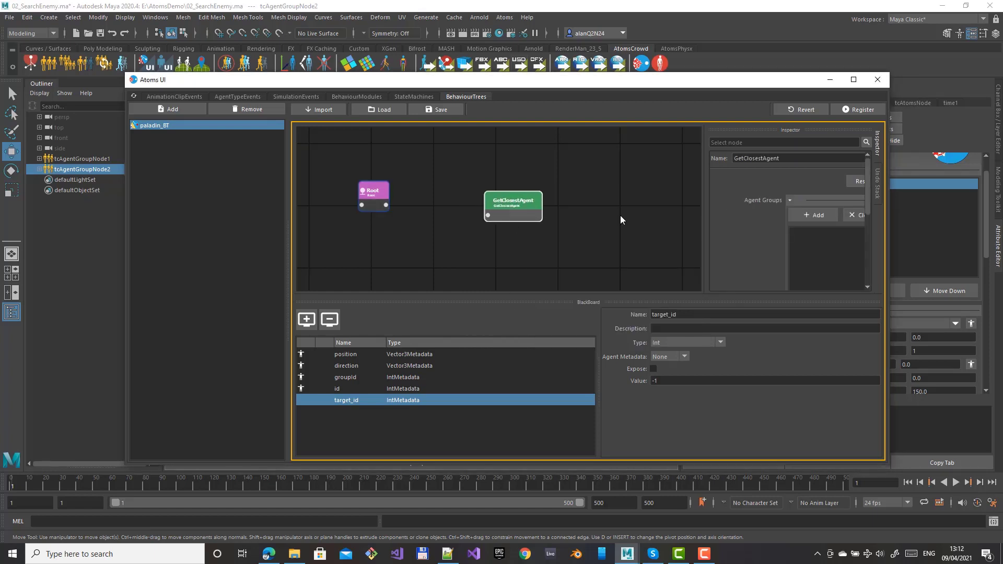
- Widen the node inspector, maximize the Atoms UI window and collapse the Agent Groups list
{"action": "left_click_drag", "start_coordinate": [705, 215], "coordinate": [573, 215]}
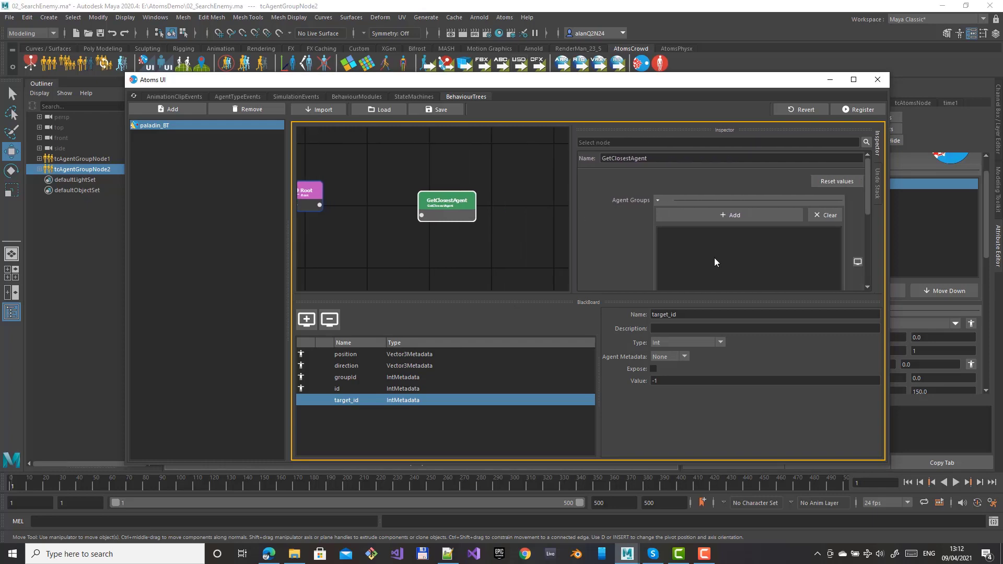
{"action": "left_click", "coordinate": [853, 79]}
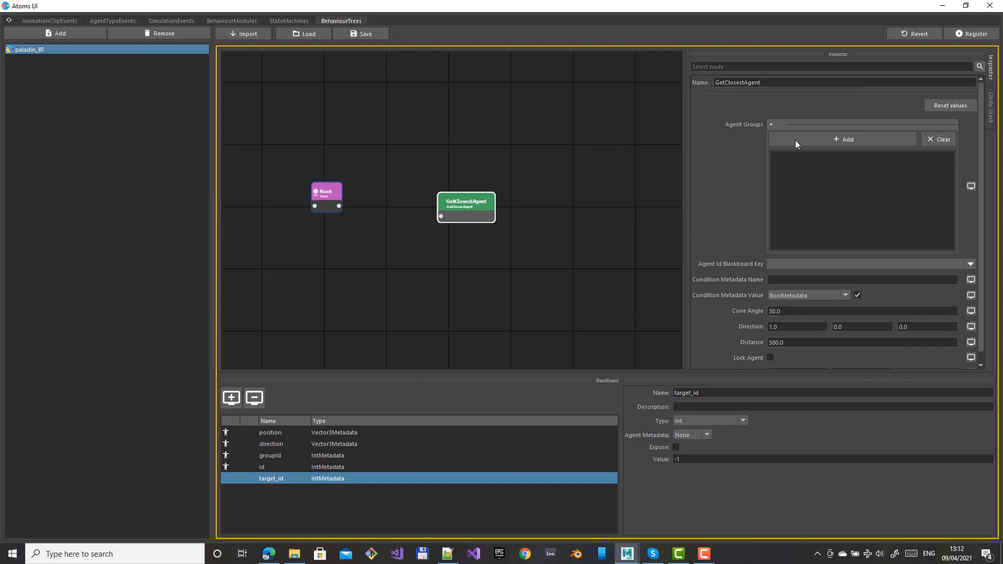
{"action": "left_click", "coordinate": [782, 124]}
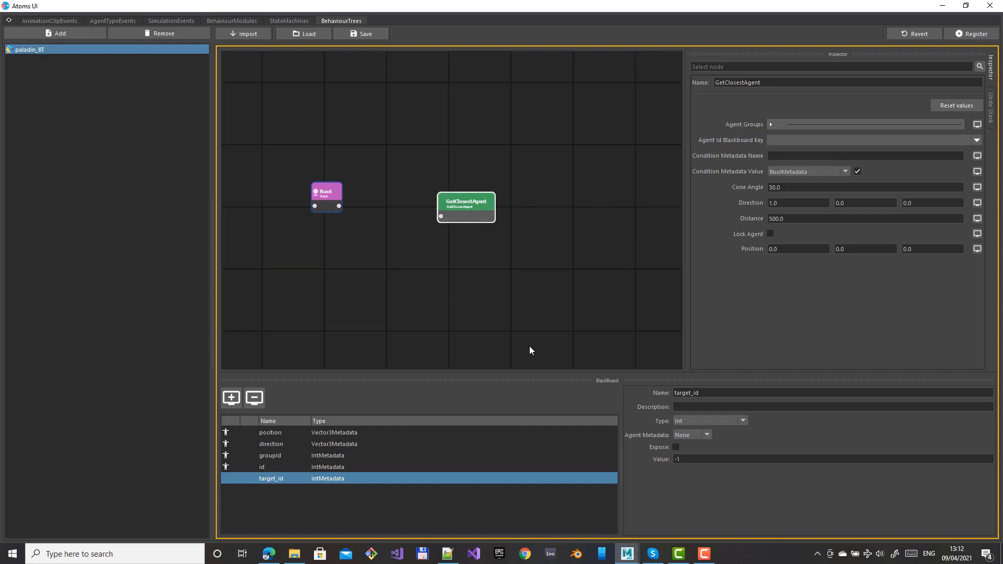
- Set GetClosestAgent's Agent Id Blackboard Key and Condition Metadata Name both to target_id
{"action": "left_click", "coordinate": [976, 140]}
{"action": "left_click", "coordinate": [816, 183]}
{"action": "left_click", "coordinate": [783, 157]}
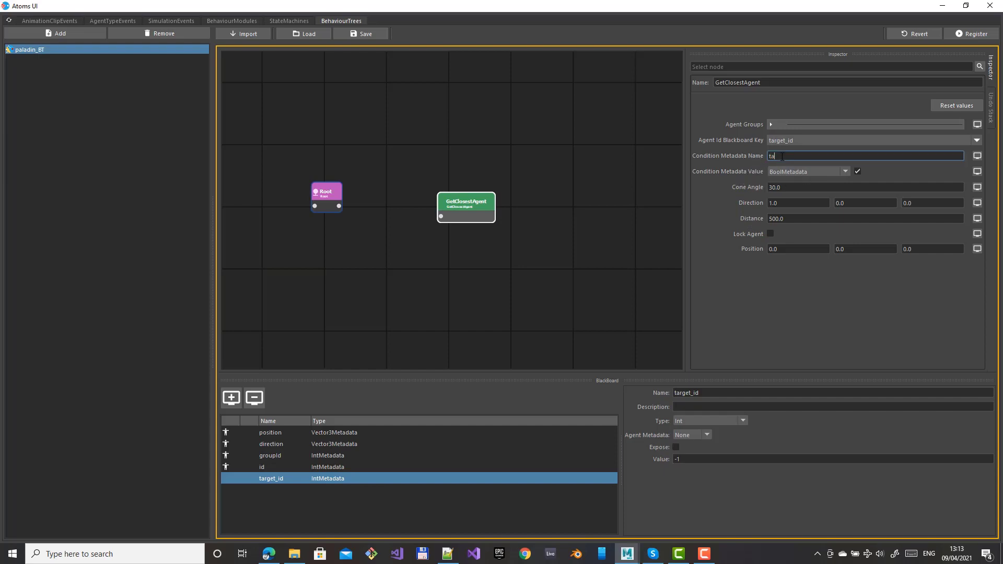
{"action": "type", "text": "target_id"}
- Set GetClosestAgent's Condition Metadata Value to type IntMetadata with a value of -1
{"action": "left_click", "coordinate": [809, 171]}
{"action": "left_click", "coordinate": [792, 212]}
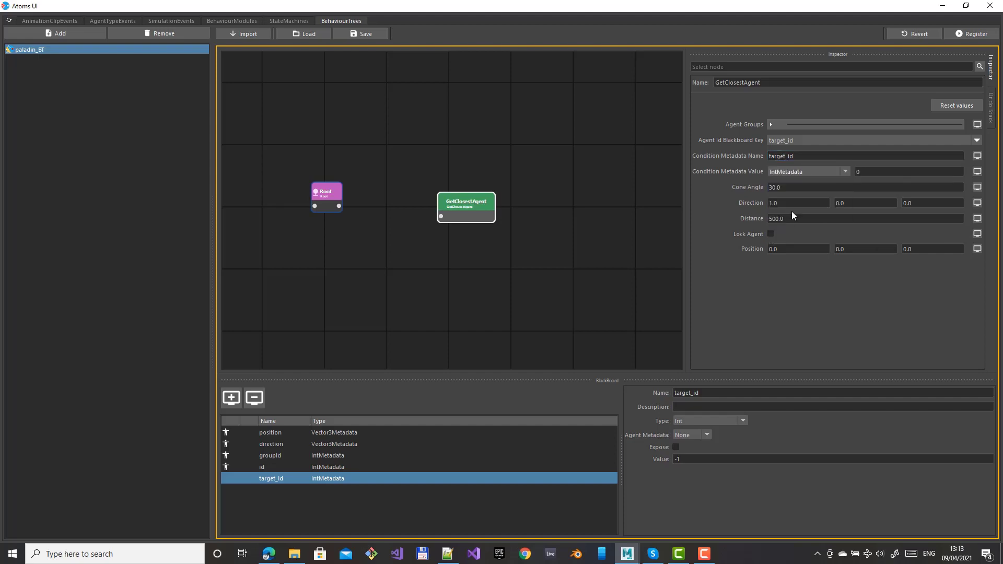
{"action": "left_click", "coordinate": [869, 171]}
{"action": "type", "text": "-1"}
{"action": "double_click", "coordinate": [805, 159]}
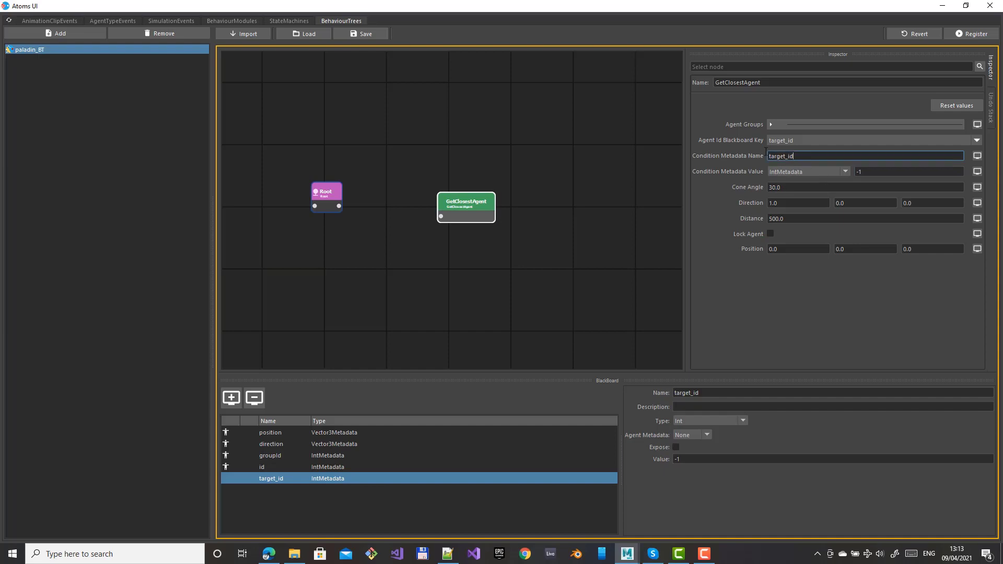
- Set the agent metadata of the target_id blackboard key to Link
{"action": "left_click", "coordinate": [278, 482]}
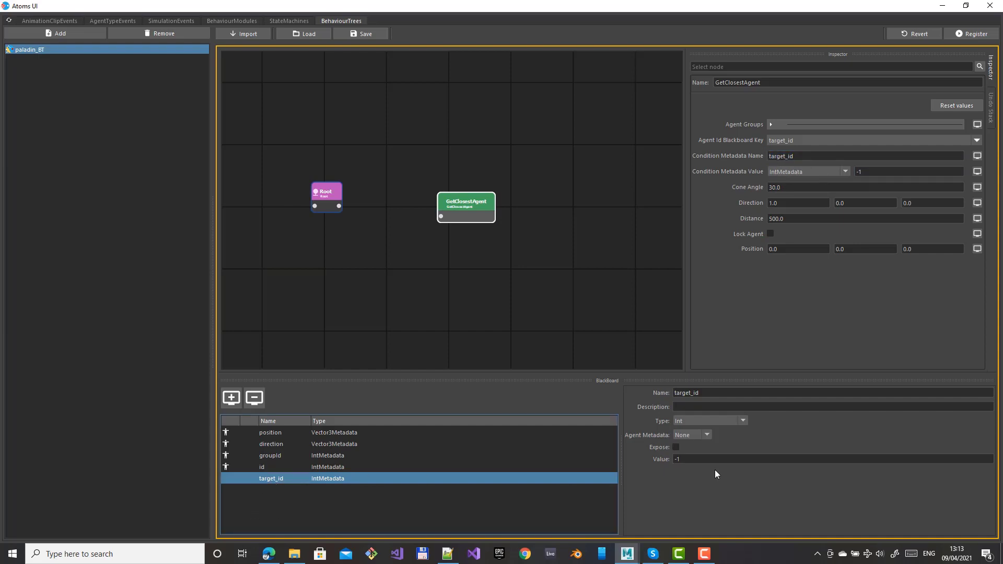
{"action": "left_click", "coordinate": [695, 436]}
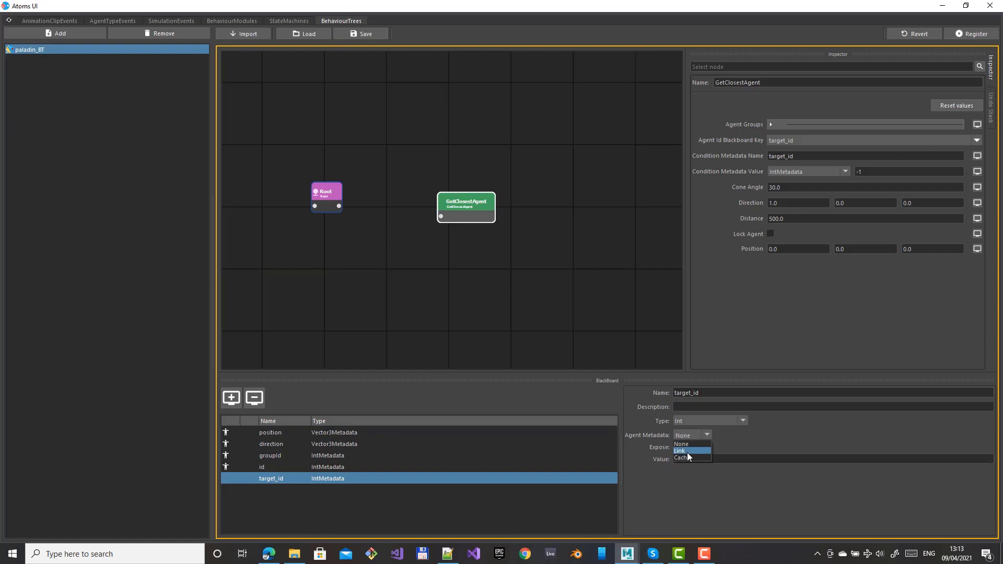
{"action": "left_click", "coordinate": [685, 451]}
- Bind GetClosestAgent's Direction to the direction blackboard key and set its Distance to 1000
{"action": "left_click", "coordinate": [977, 203]}
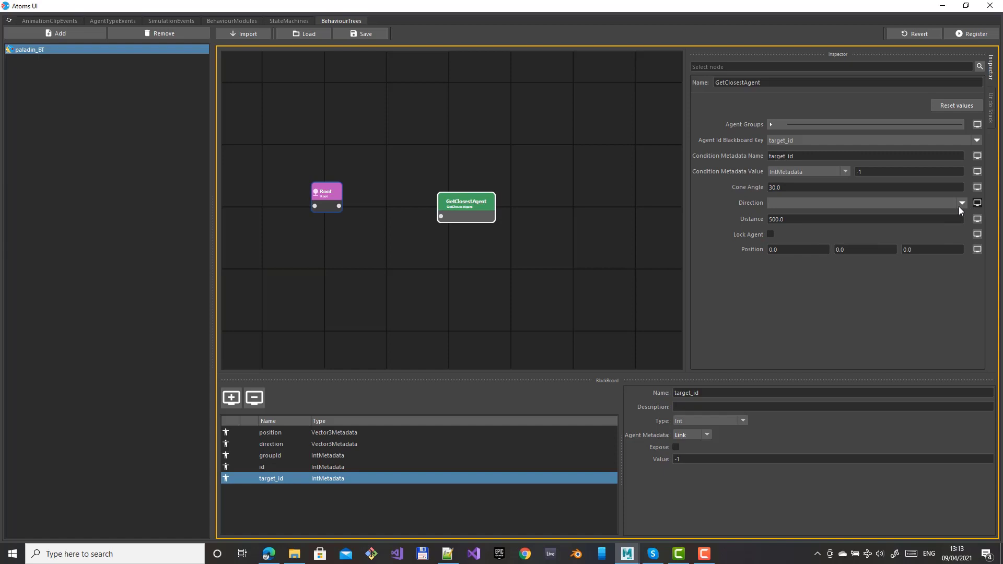
{"action": "left_click", "coordinate": [959, 207]}
{"action": "left_click", "coordinate": [848, 224]}
{"action": "double_click", "coordinate": [776, 220]}
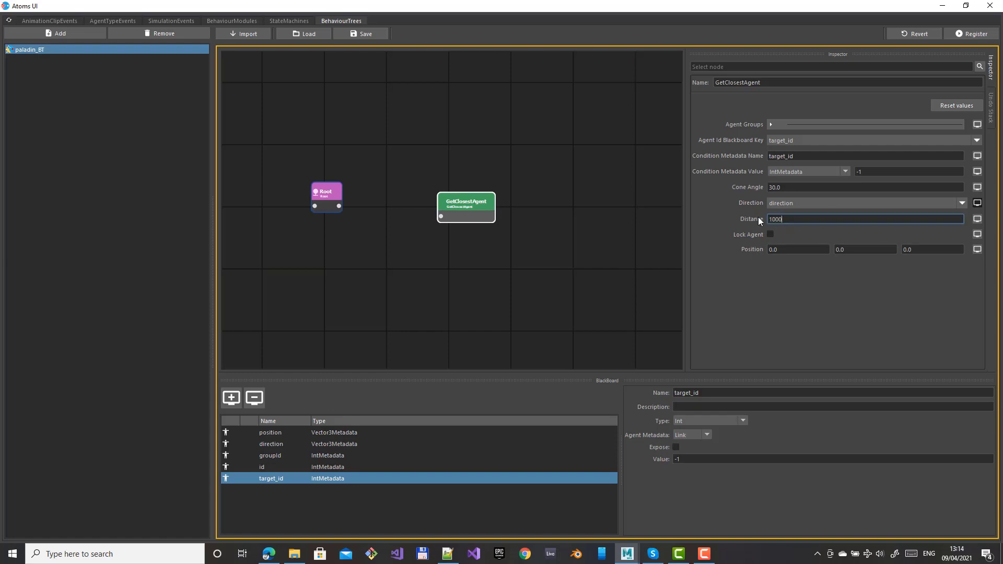
- Bind GetClosestAgent's Position to the position blackboard key
{"action": "left_click", "coordinate": [976, 249]}
{"action": "left_click", "coordinate": [961, 249]}
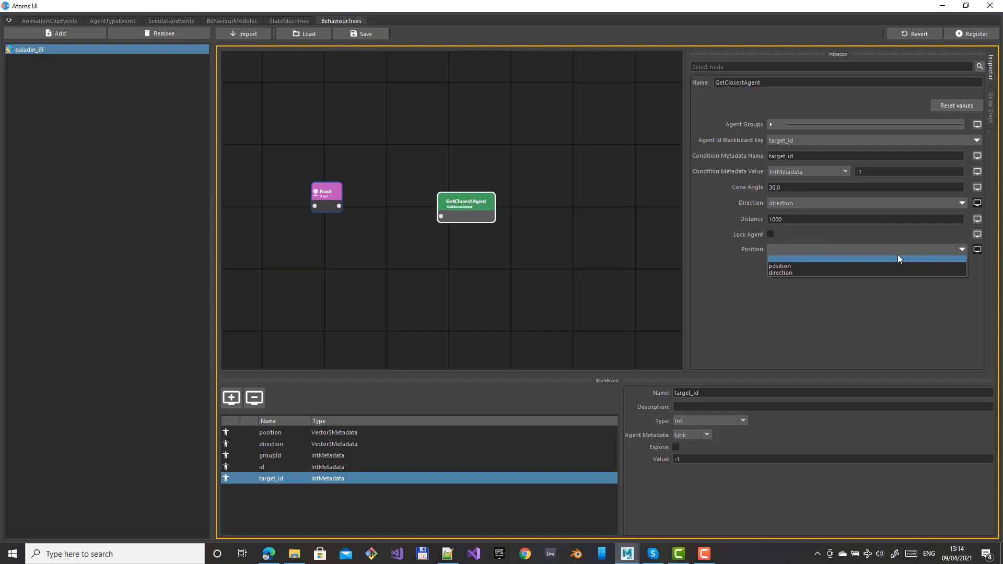
{"action": "left_click", "coordinate": [780, 266]}
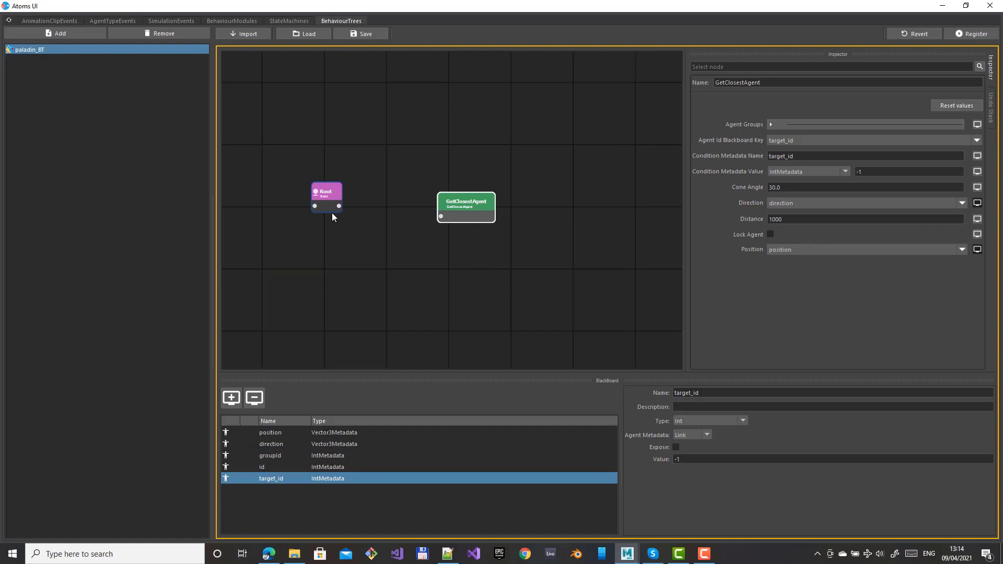
- Connect the Root node to GetClosestAgent, spacing the two apart, and register paladin_BT before closing the Atoms UI
{"action": "left_click_drag", "start_coordinate": [465, 203], "coordinate": [472, 195]}
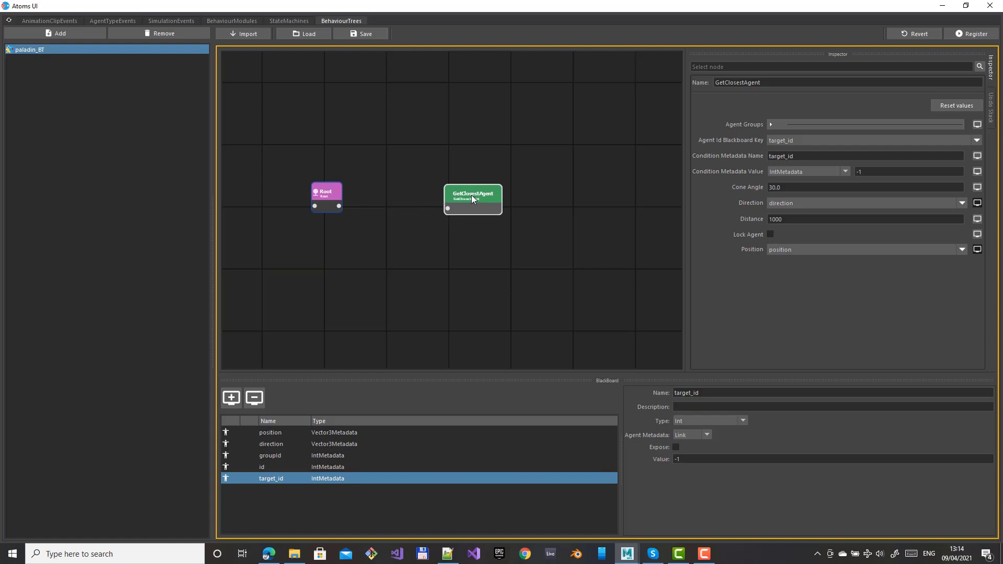
{"action": "left_click_drag", "start_coordinate": [340, 202], "coordinate": [317, 199]}
{"action": "left_click_drag", "start_coordinate": [470, 199], "coordinate": [475, 199]}
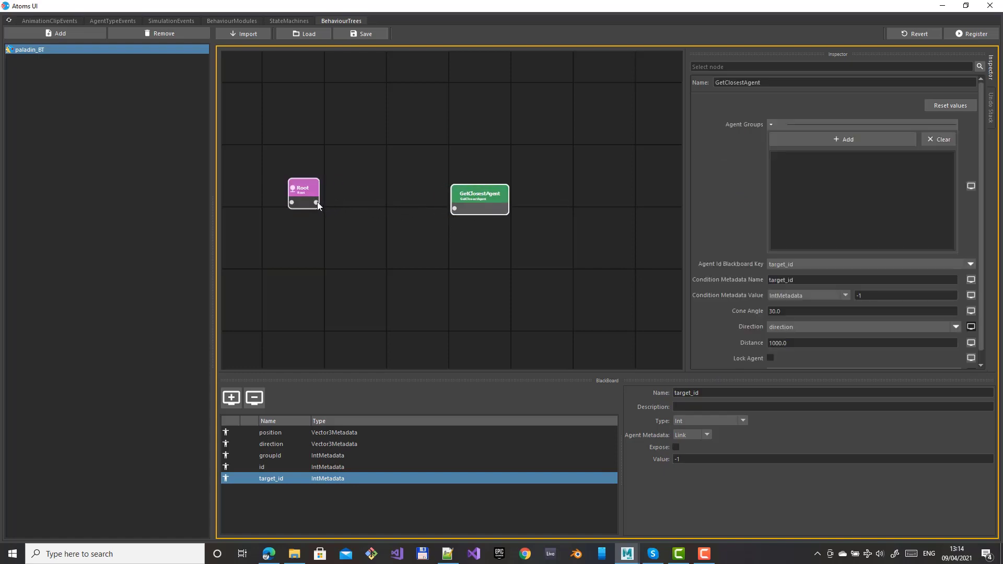
{"action": "left_click_drag", "start_coordinate": [316, 202], "coordinate": [455, 208]}
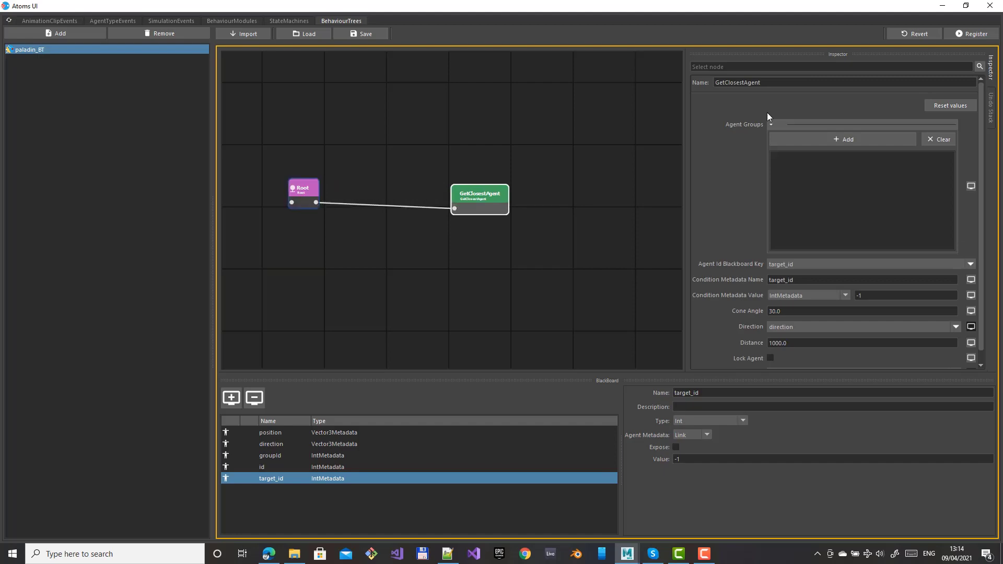
{"action": "left_click", "coordinate": [981, 35]}
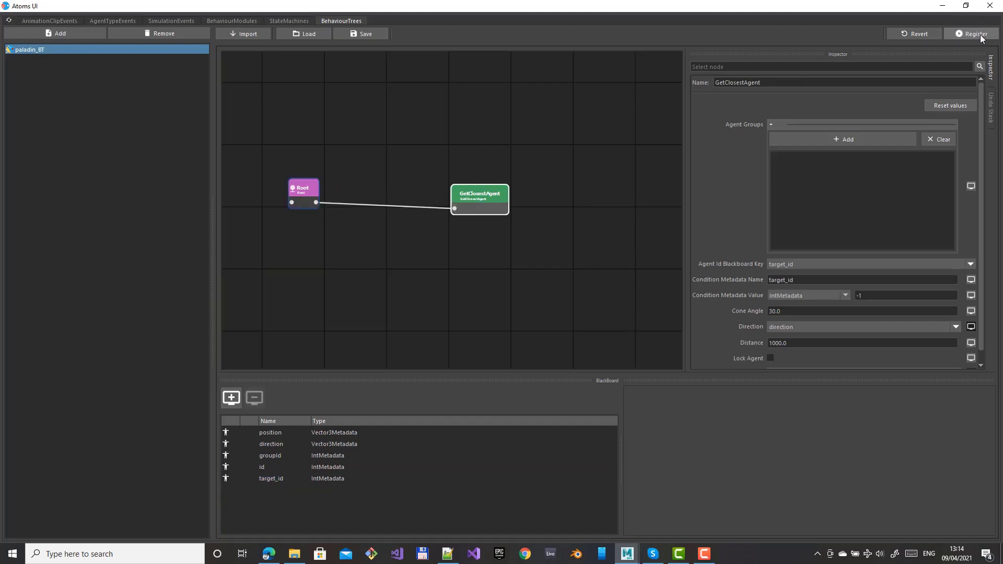
{"action": "left_click", "coordinate": [988, 7]}
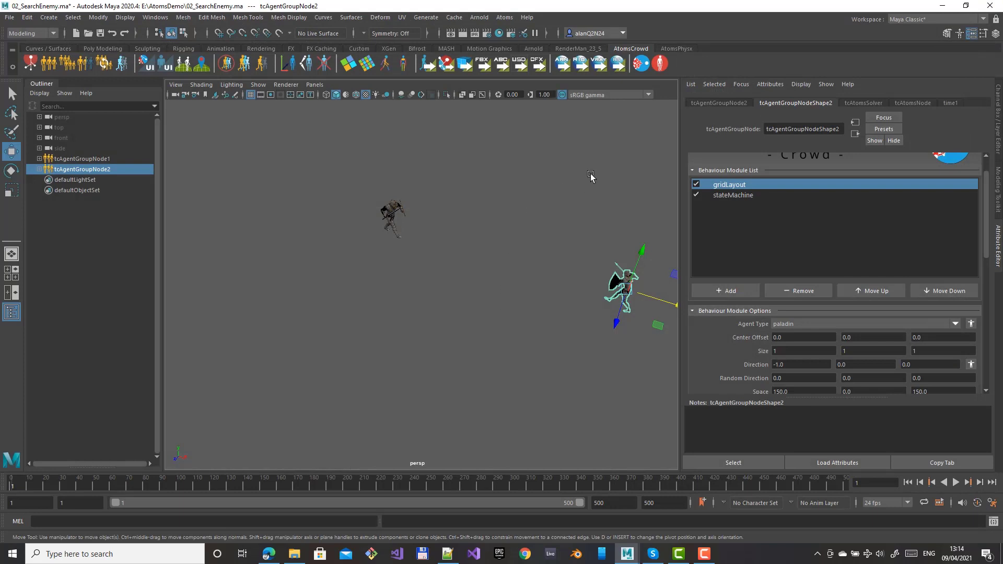
- Add a behaviourTree module to tcAgentGroupNode1 and set its behaviour tree name to paladin_BT
{"action": "left_click", "coordinate": [92, 158]}
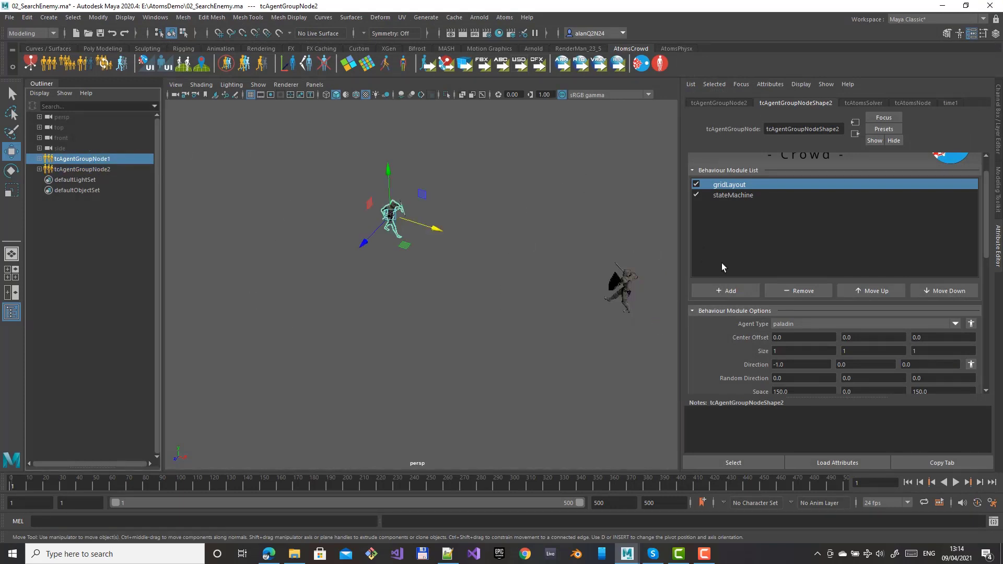
{"action": "left_click", "coordinate": [720, 287]}
{"action": "mouse_move", "coordinate": [734, 317]}
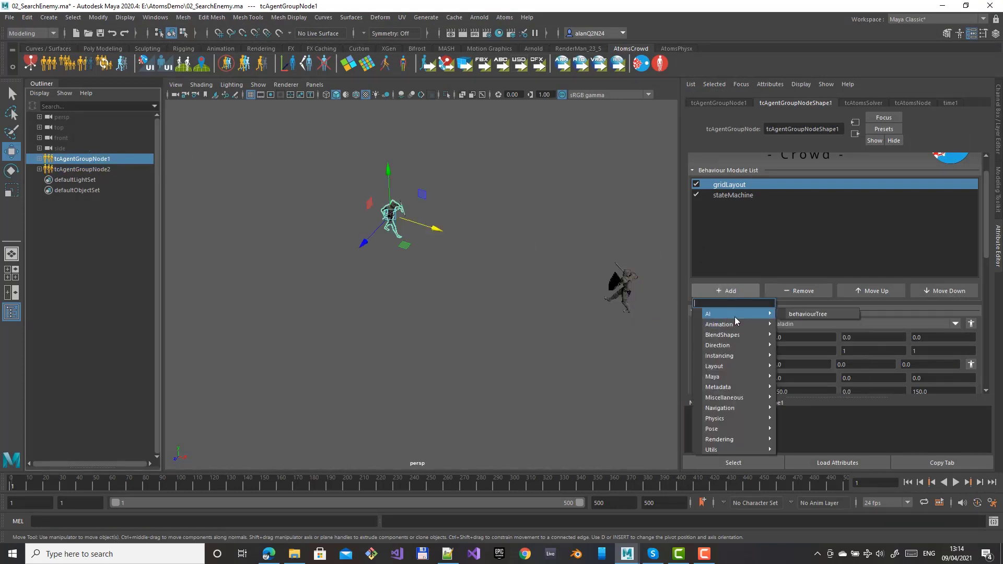
{"action": "left_click", "coordinate": [808, 313]}
{"action": "left_click", "coordinate": [736, 205]}
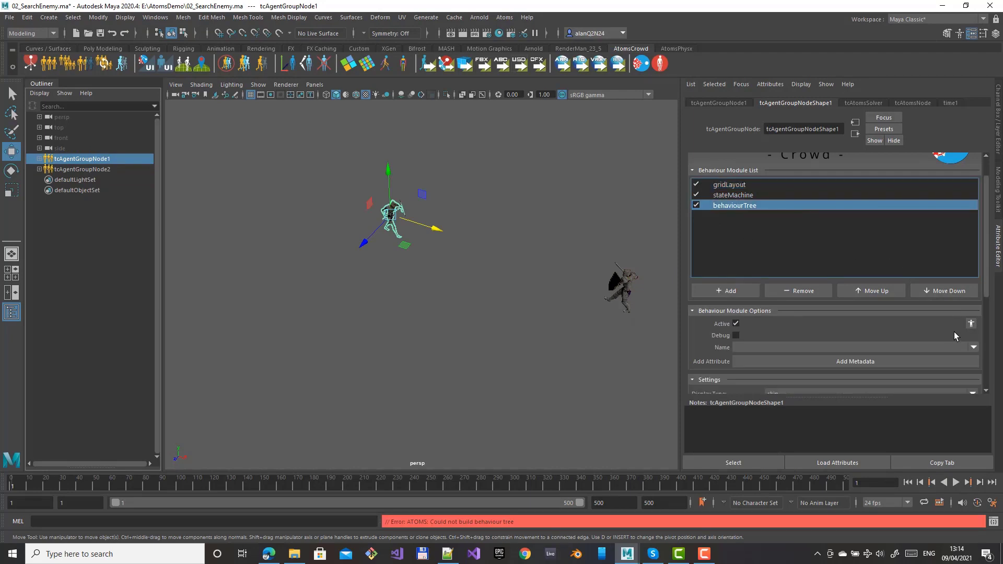
{"action": "left_click", "coordinate": [972, 347]}
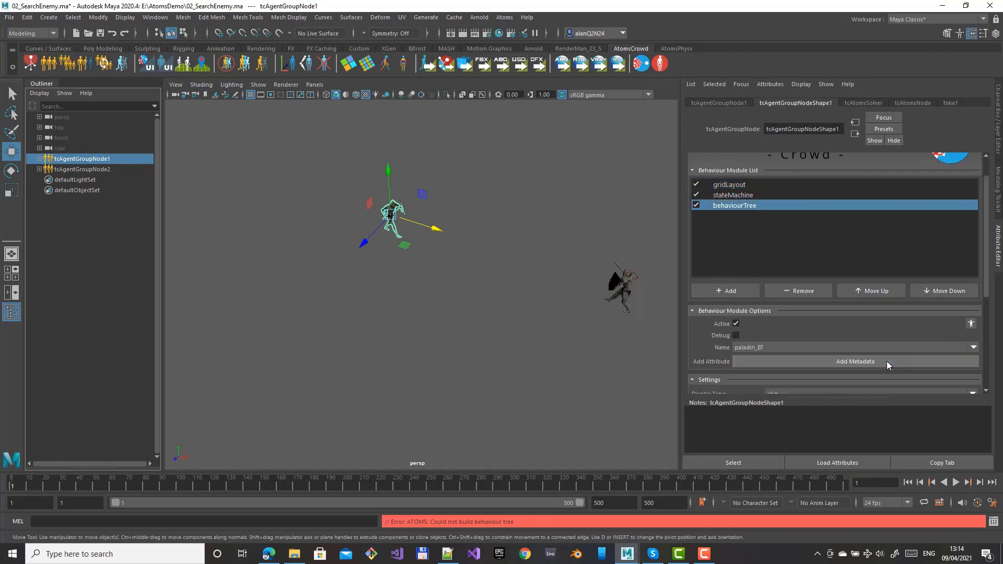
{"action": "left_click", "coordinate": [886, 361]}
- Add a behaviourTree module to tcAgentGroupNode2, set its name to paladin_BT and clear the selection
{"action": "left_click_drag", "start_coordinate": [590, 253], "coordinate": [639, 334]}
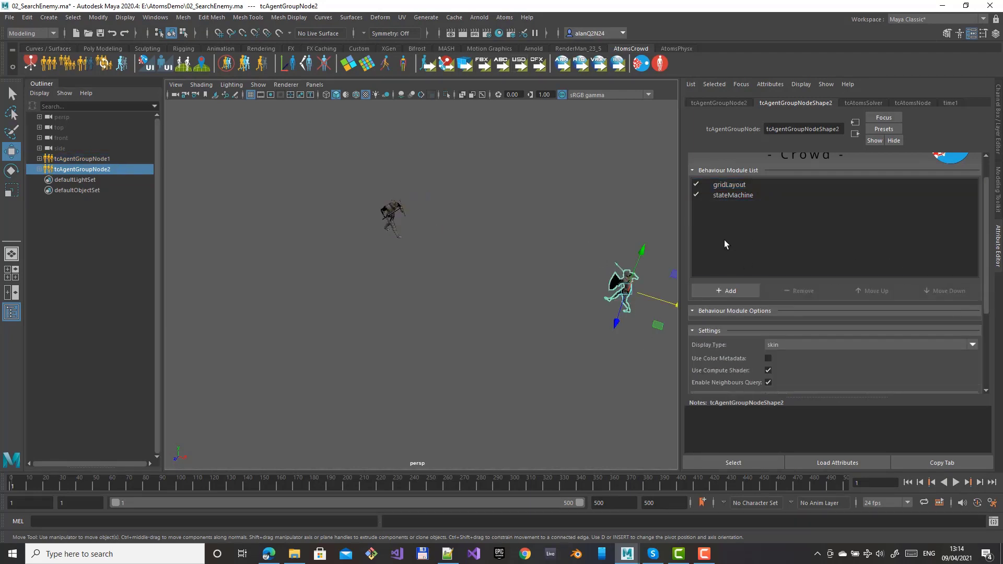
{"action": "left_click", "coordinate": [715, 292]}
{"action": "mouse_move", "coordinate": [759, 315]}
{"action": "left_click", "coordinate": [815, 313]}
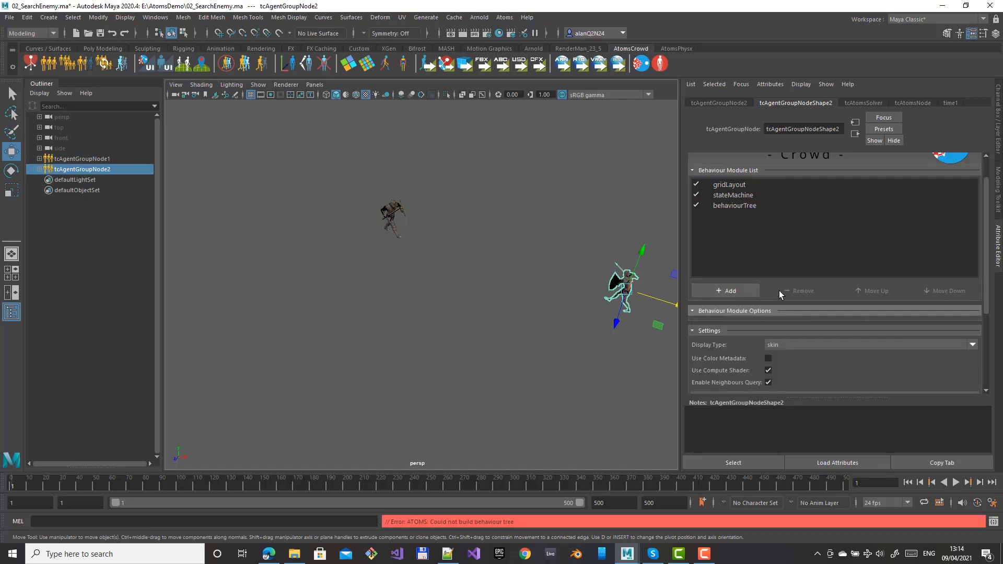
{"action": "left_click", "coordinate": [736, 205]}
{"action": "left_click", "coordinate": [973, 347]}
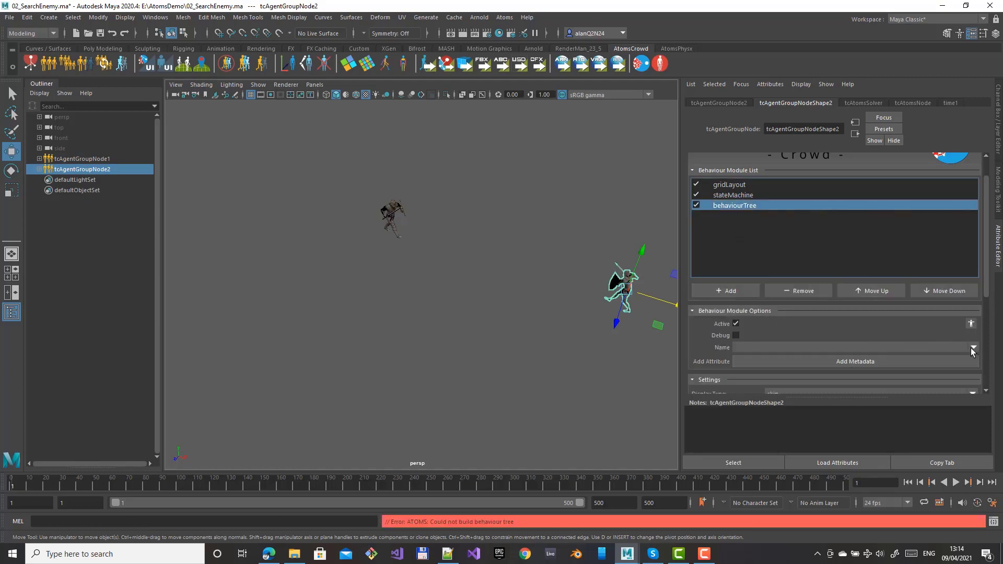
{"action": "left_click", "coordinate": [910, 363]}
{"action": "left_click", "coordinate": [558, 215]}
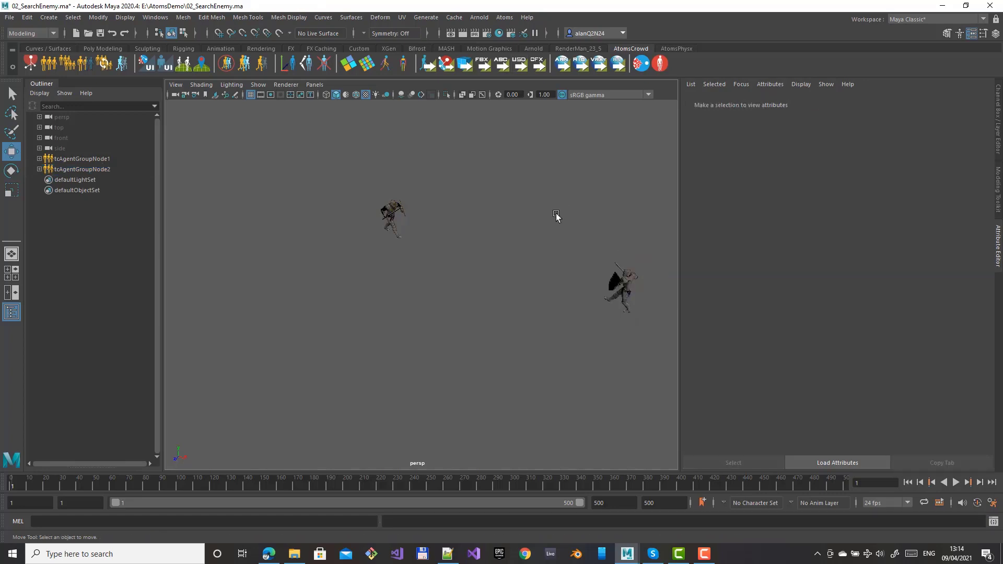
- Reopen the Atoms UI and add a blackboard key named agentGroups to paladin_BT
{"action": "left_click", "coordinate": [504, 17]}
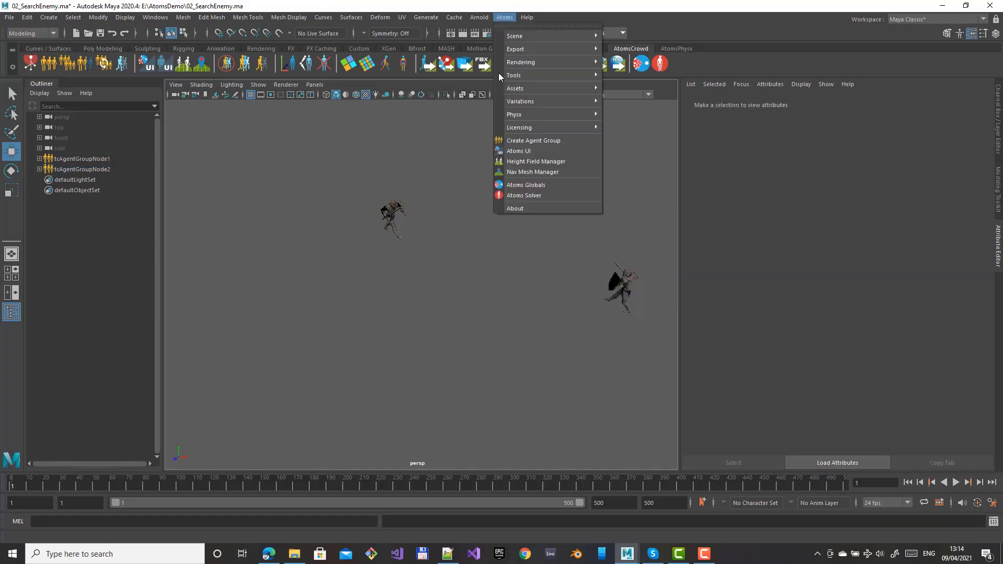
{"action": "left_click", "coordinate": [521, 146]}
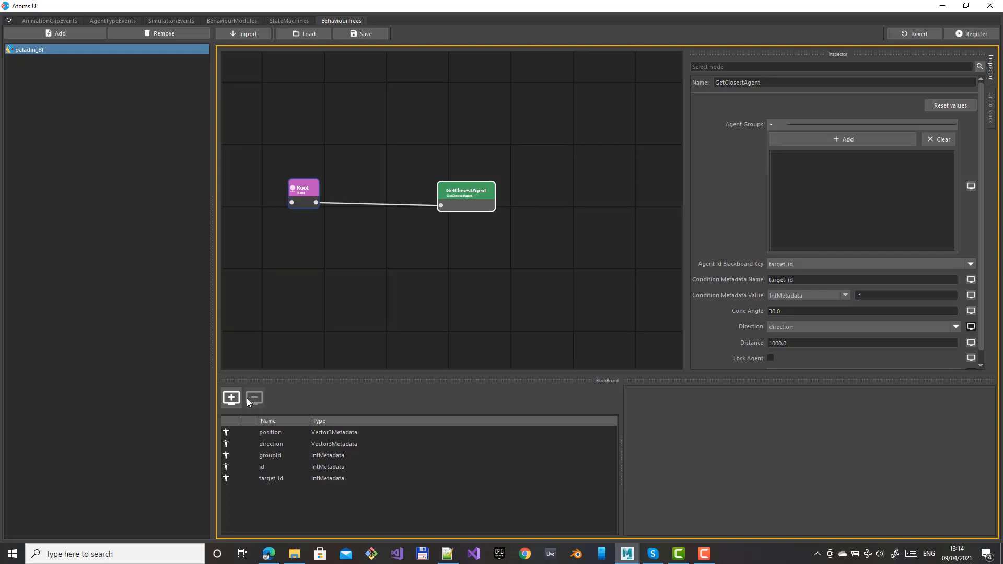
{"action": "left_click", "coordinate": [231, 397]}
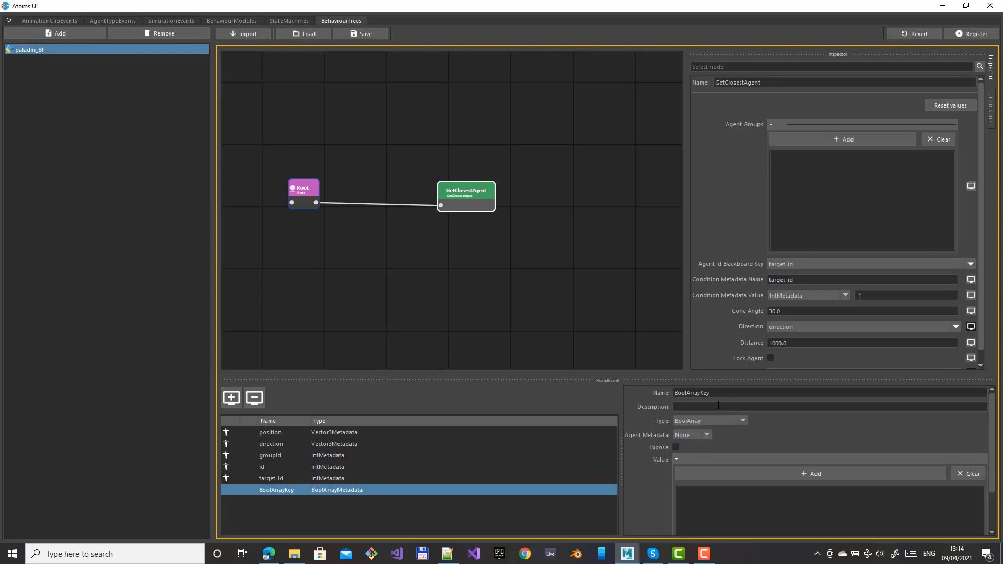
{"action": "left_click_drag", "start_coordinate": [723, 392], "coordinate": [642, 390]}
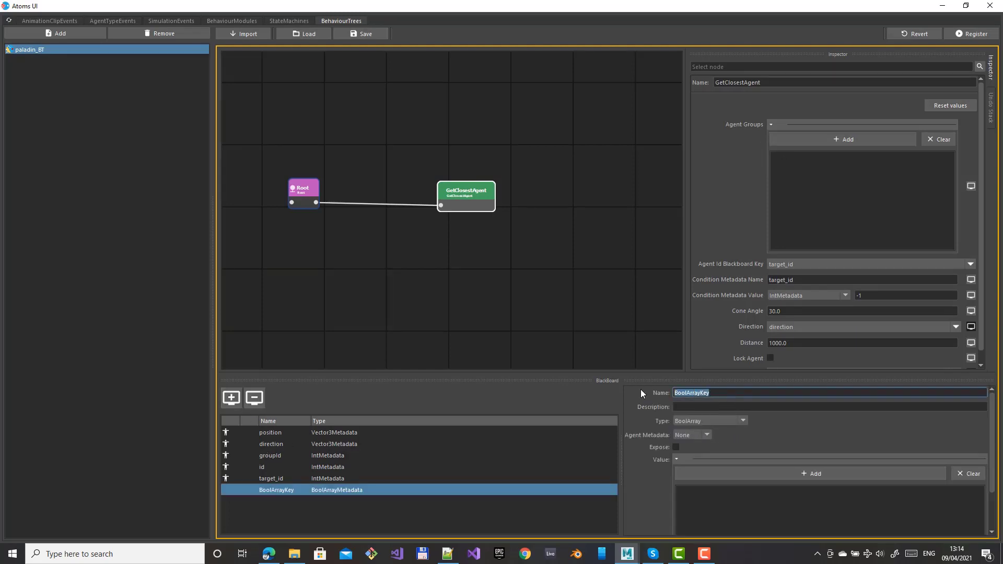
{"action": "type", "text": "agentGroups"}
- Set the agentGroups blackboard key's type to StringArray and expose it
{"action": "left_click", "coordinate": [706, 424]}
{"action": "scroll", "coordinate": [715, 459], "scroll_direction": "down", "scroll_amount": 5}
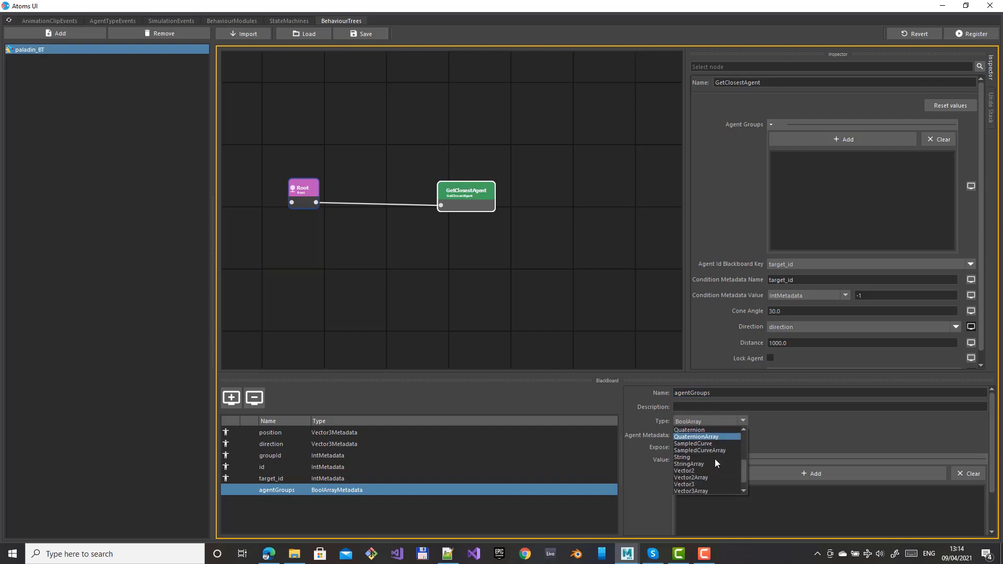
{"action": "scroll", "coordinate": [704, 459], "scroll_direction": "up", "scroll_amount": 2}
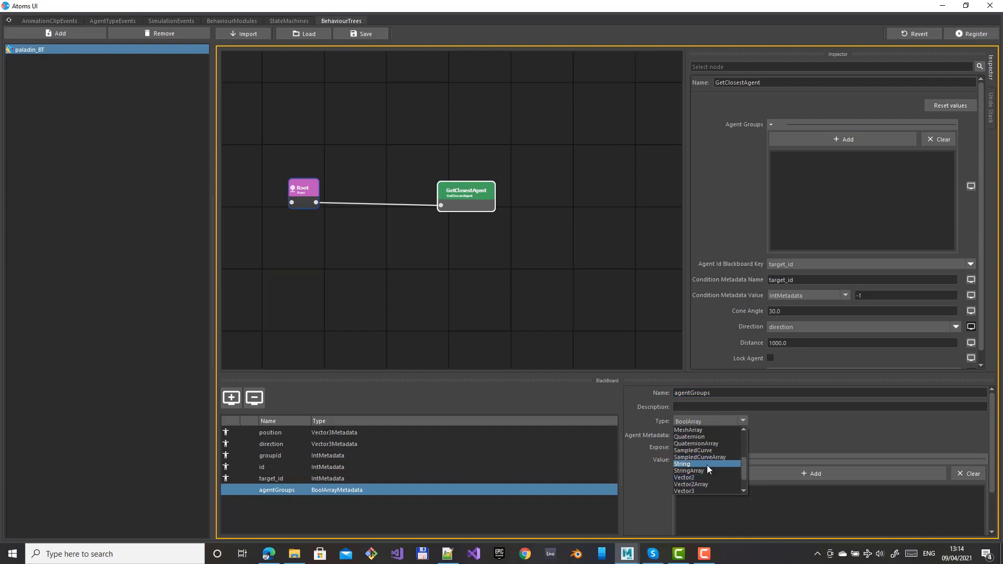
{"action": "left_click", "coordinate": [709, 471]}
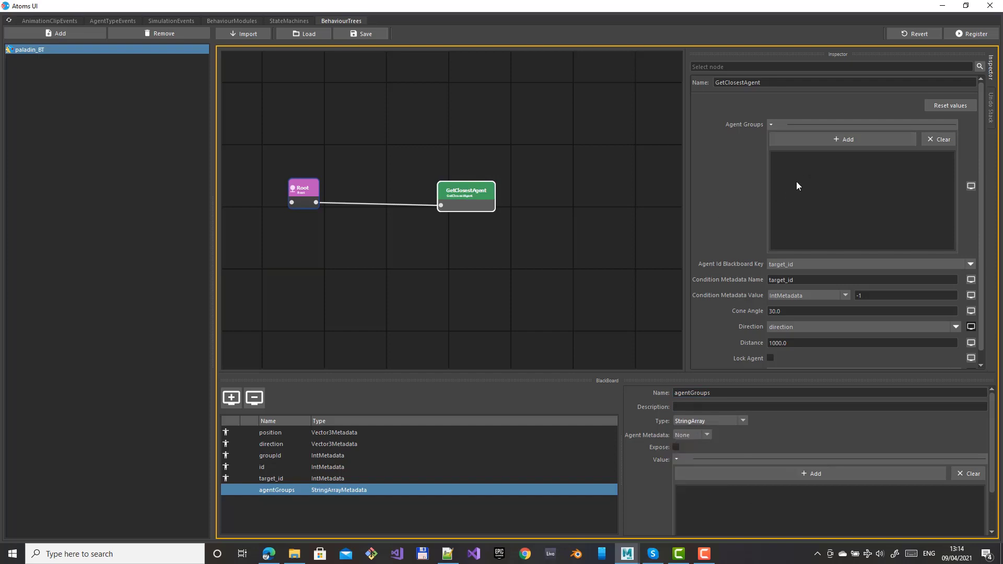
{"action": "left_click", "coordinate": [675, 448]}
- Bind GetClosestAgent's Agent Groups to the agentGroups blackboard key and register the behaviour tree
{"action": "left_click", "coordinate": [971, 187]}
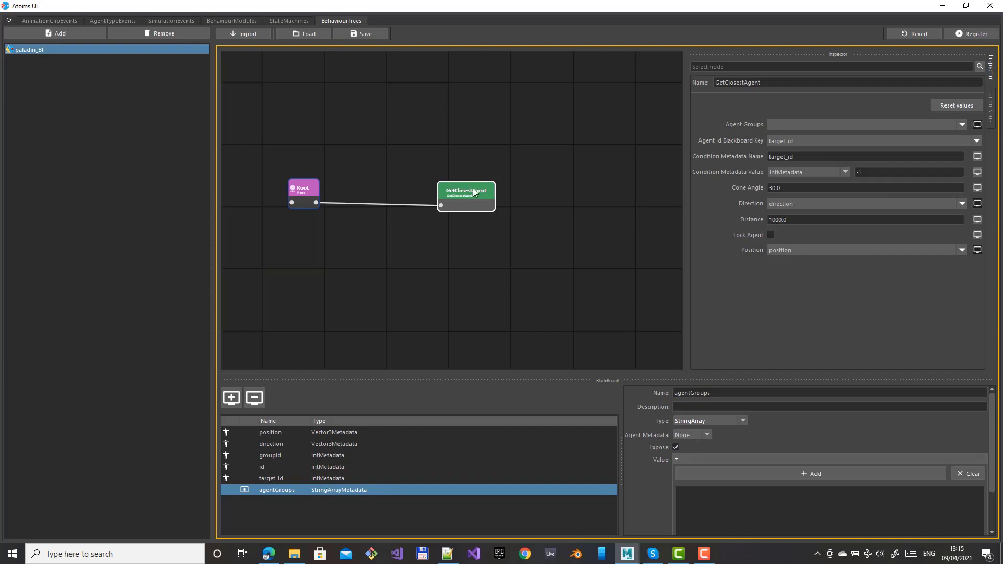
{"action": "left_click", "coordinate": [962, 124]}
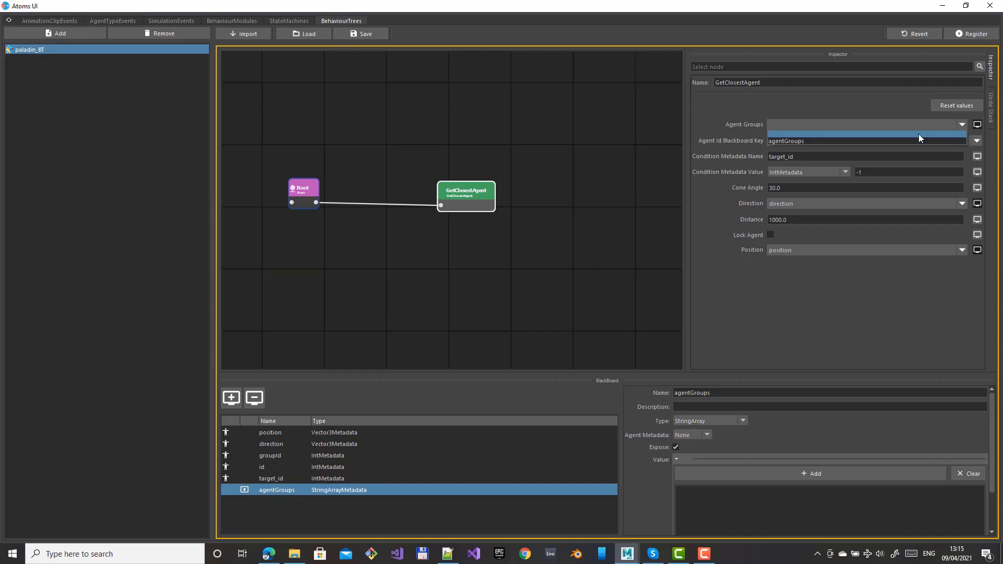
{"action": "left_click", "coordinate": [876, 139]}
{"action": "left_click", "coordinate": [973, 34]}
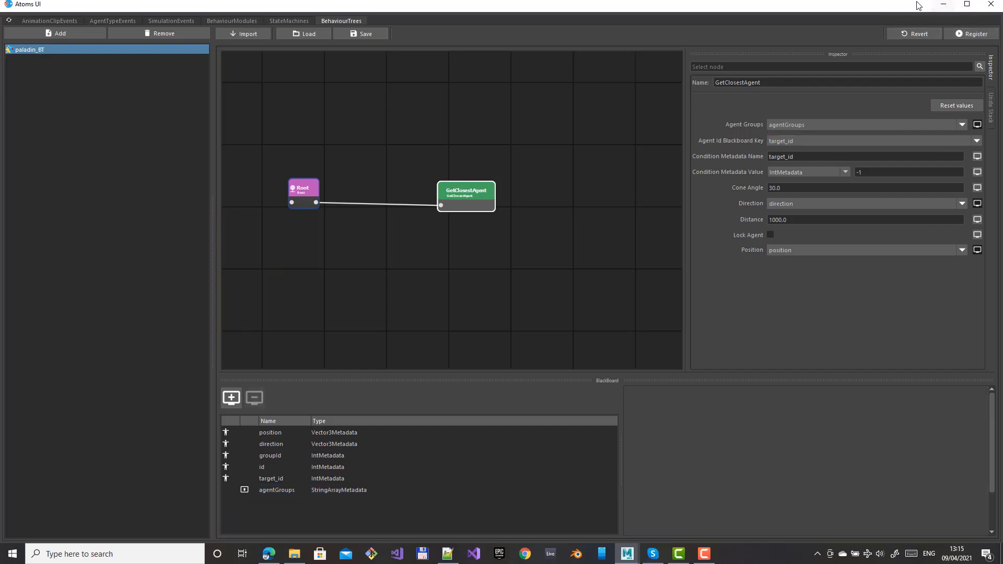
- Shrink the Atoms UI window and add tcAgentGroupNodeShape1 to the Agent Groups of tcAgentGroupNode2's behaviourTree module
{"action": "left_click", "coordinate": [967, 3]}
{"action": "left_click_drag", "start_coordinate": [662, 118], "coordinate": [472, 257]}
{"action": "left_click_drag", "start_coordinate": [600, 246], "coordinate": [649, 331]}
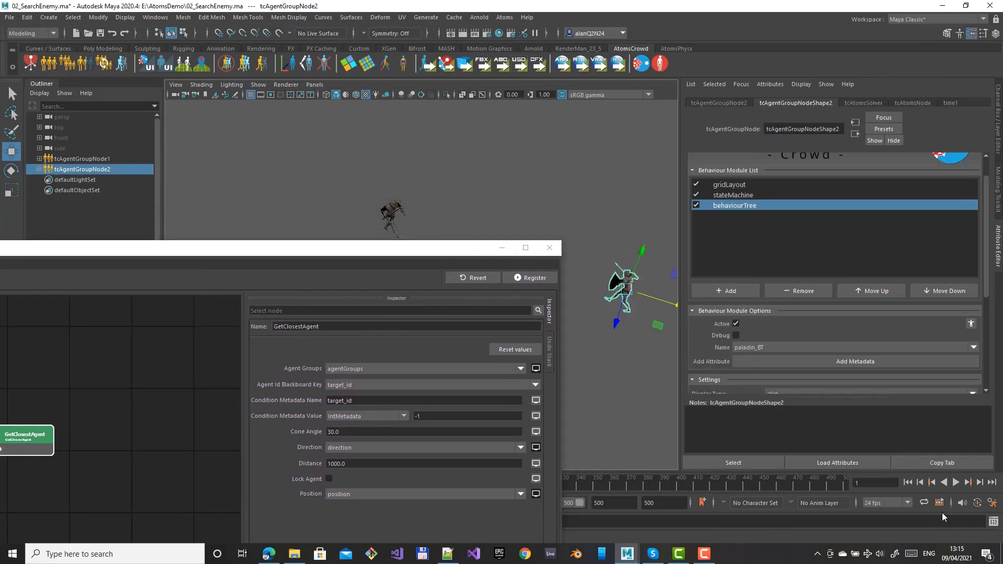
{"action": "left_click", "coordinate": [733, 207]}
{"action": "left_click", "coordinate": [748, 338]}
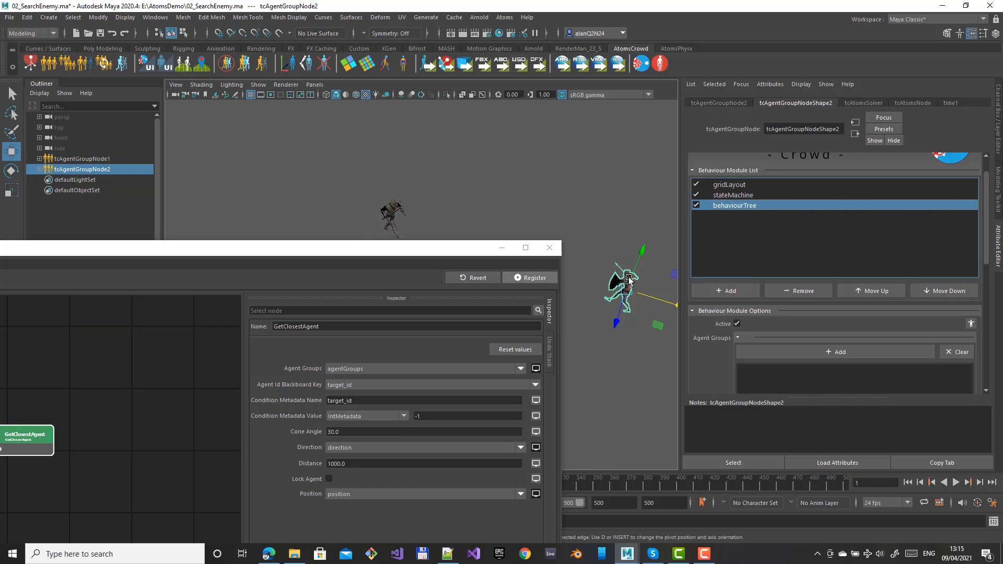
{"action": "left_click", "coordinate": [809, 130]}
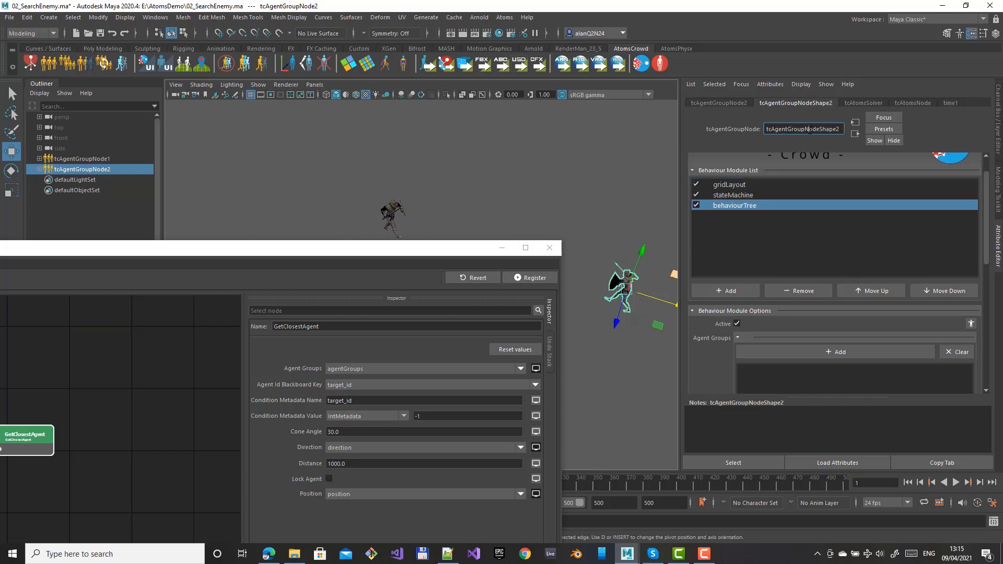
{"action": "left_click", "coordinate": [830, 351]}
{"action": "type", "text": "tcAgentGroupNodeShape2"}
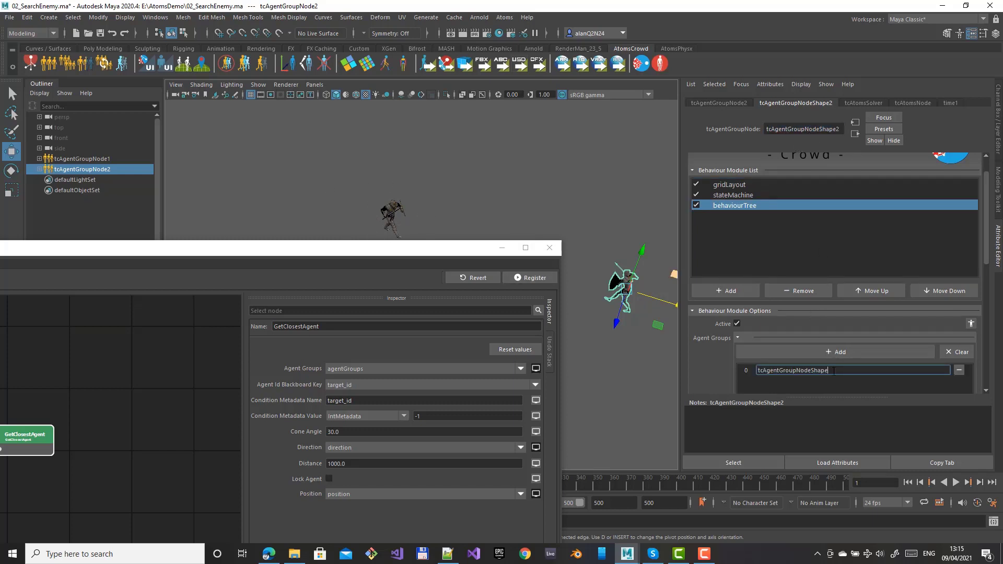
{"action": "type", "text": "1"}
- Add tcAgentGroupNodeShape2 to the Agent Groups of tcAgentGroupNode1's behaviourTree module and collapse the list
{"action": "left_click_drag", "start_coordinate": [362, 179], "coordinate": [418, 249]}
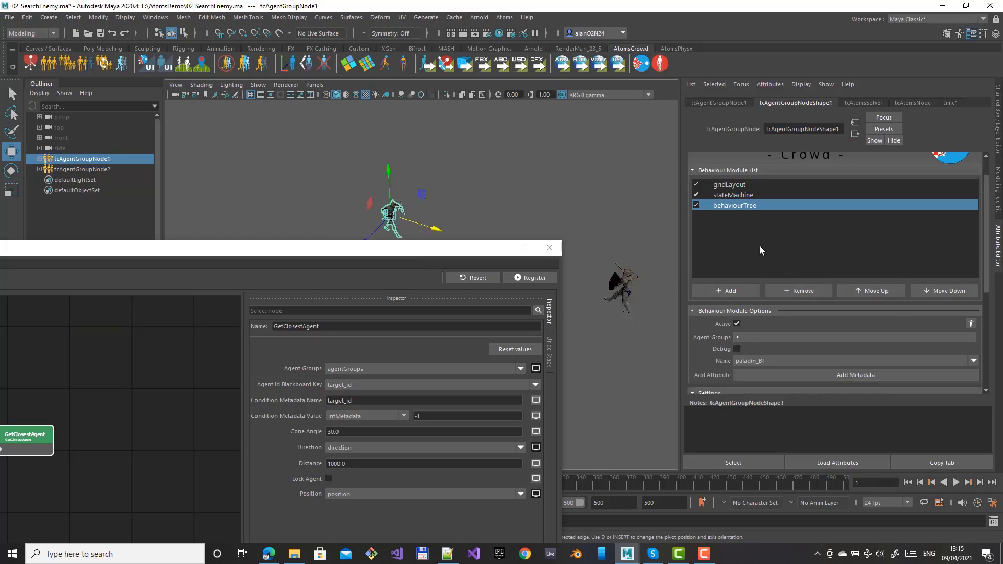
{"action": "left_click", "coordinate": [759, 334]}
{"action": "left_click", "coordinate": [841, 352]}
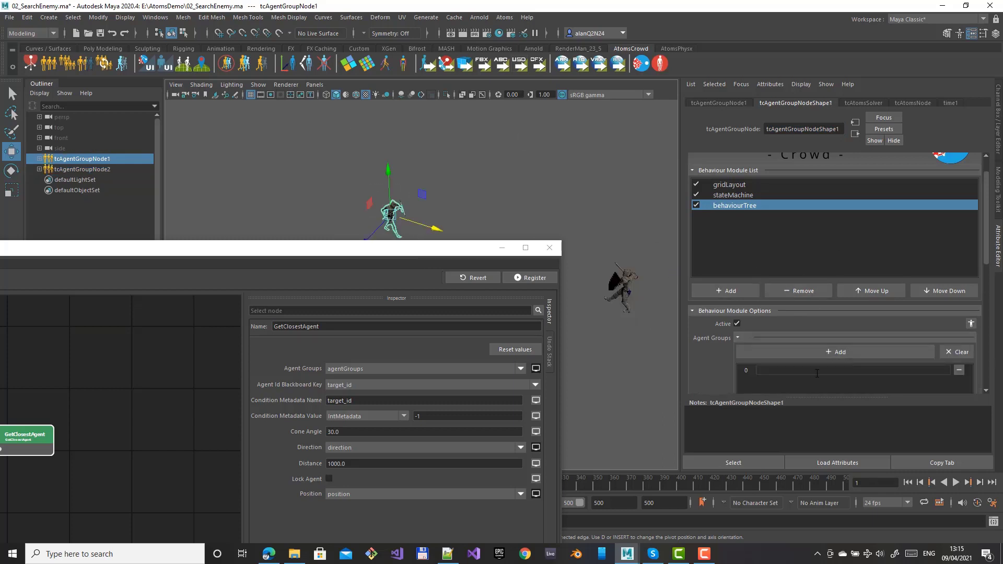
{"action": "left_click", "coordinate": [793, 370]}
{"action": "type", "text": "tcAgentGroupNodeShape2"}
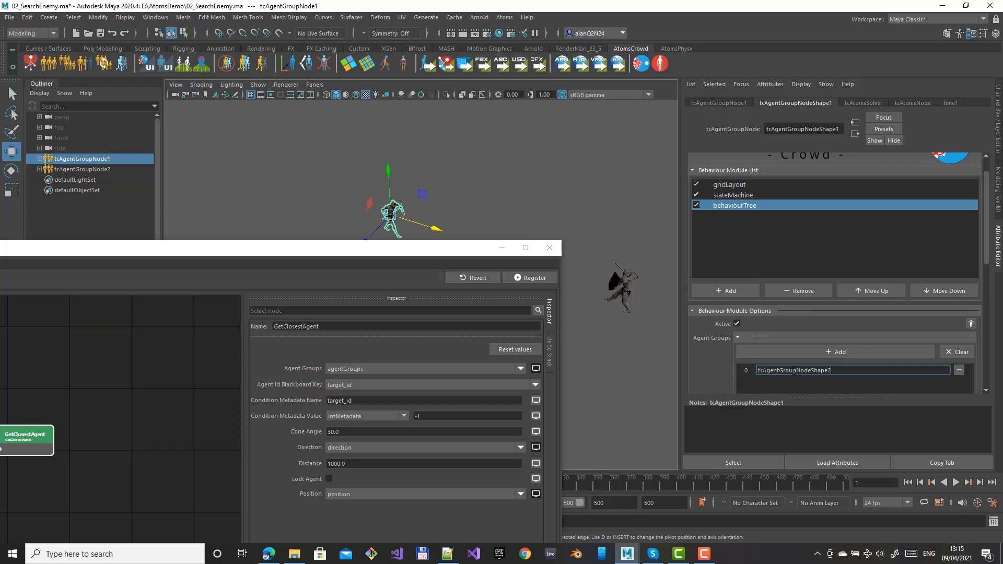
{"action": "left_click", "coordinate": [771, 337]}
- Enable Draw Metadata with target_id on tcAgentGroupNode1, and enable Draw Metadata on tcAgentGroupNode2 as well
{"action": "left_click_drag", "start_coordinate": [458, 256], "coordinate": [618, 184]}
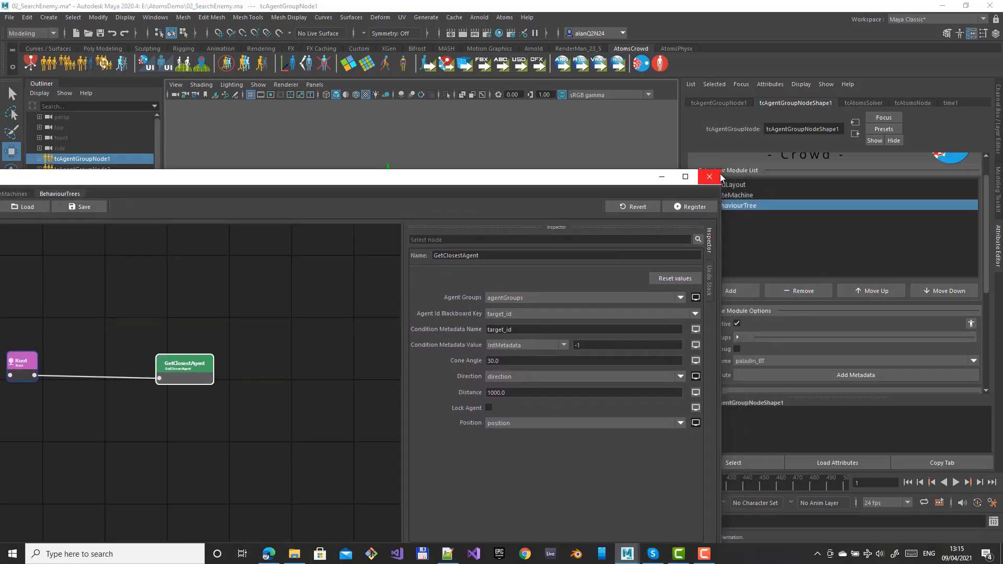
{"action": "left_click_drag", "start_coordinate": [719, 171], "coordinate": [557, 213]}
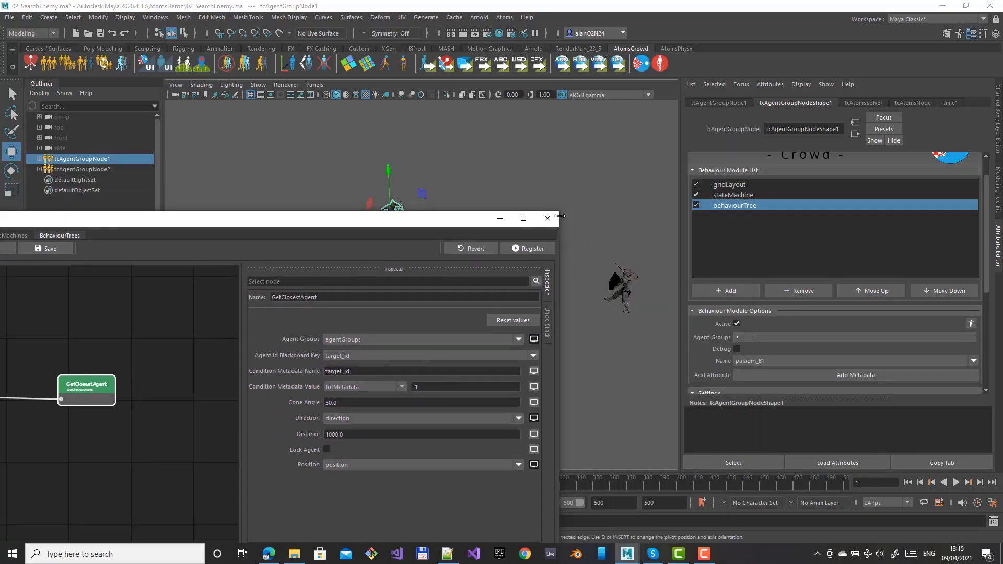
{"action": "left_click_drag", "start_coordinate": [397, 225], "coordinate": [375, 270]}
{"action": "scroll", "coordinate": [724, 346], "scroll_direction": "down", "scroll_amount": 5}
{"action": "scroll", "coordinate": [725, 344], "scroll_direction": "down", "scroll_amount": 1}
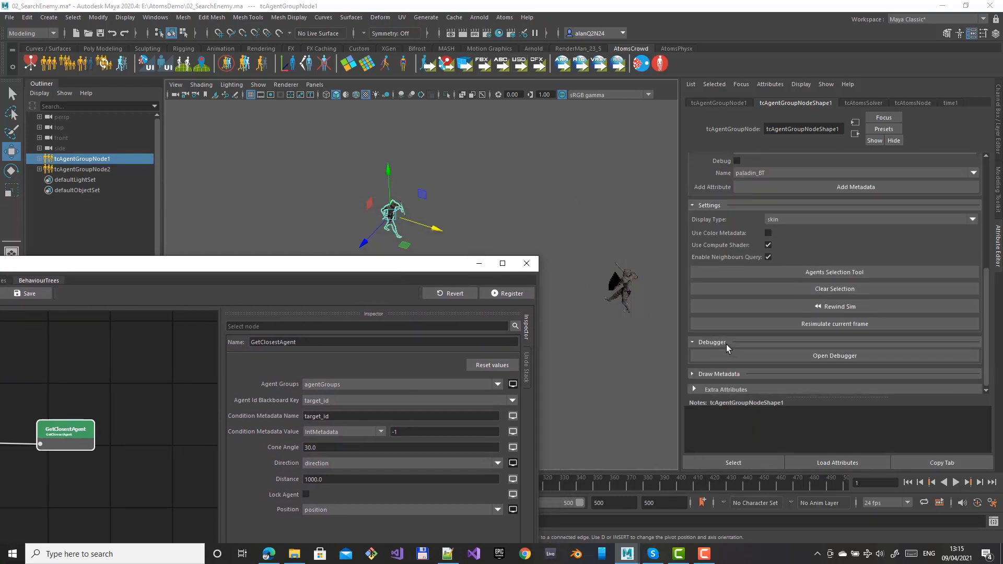
{"action": "left_click", "coordinate": [723, 372]}
{"action": "scroll", "coordinate": [742, 368], "scroll_direction": "down", "scroll_amount": 5}
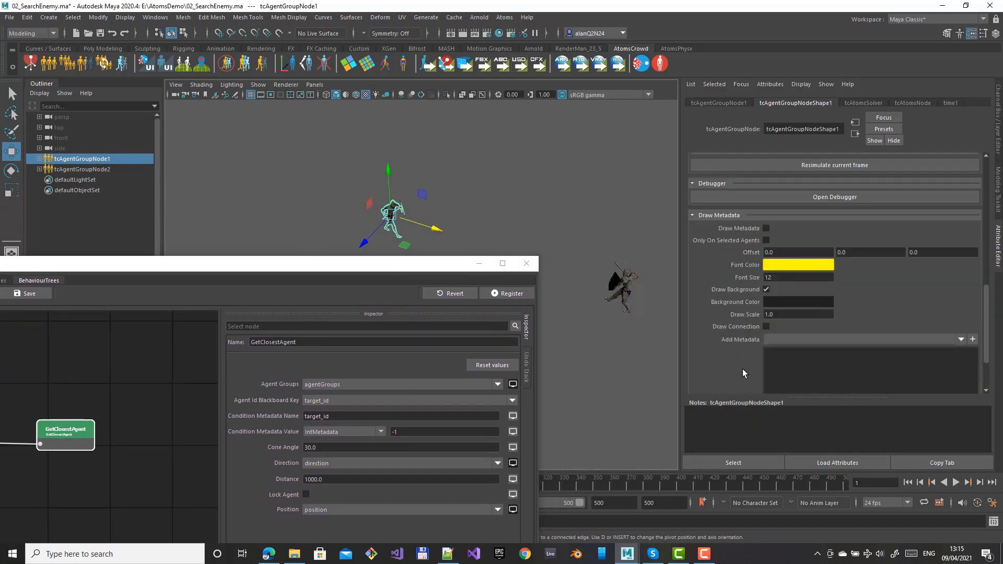
{"action": "left_click", "coordinate": [766, 228]}
{"action": "left_click", "coordinate": [961, 340]}
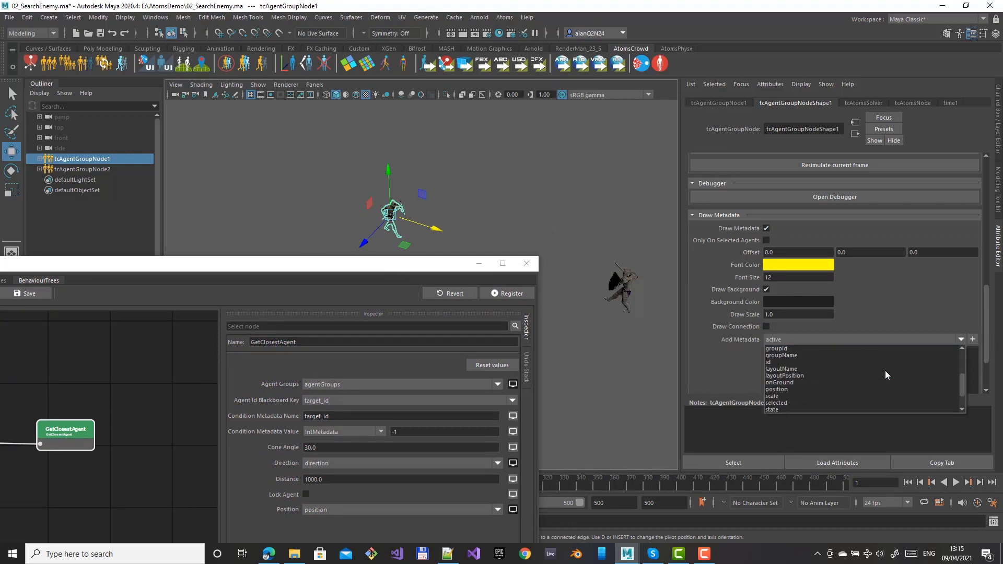
{"action": "left_click", "coordinate": [820, 389]}
{"action": "left_click", "coordinate": [972, 339]}
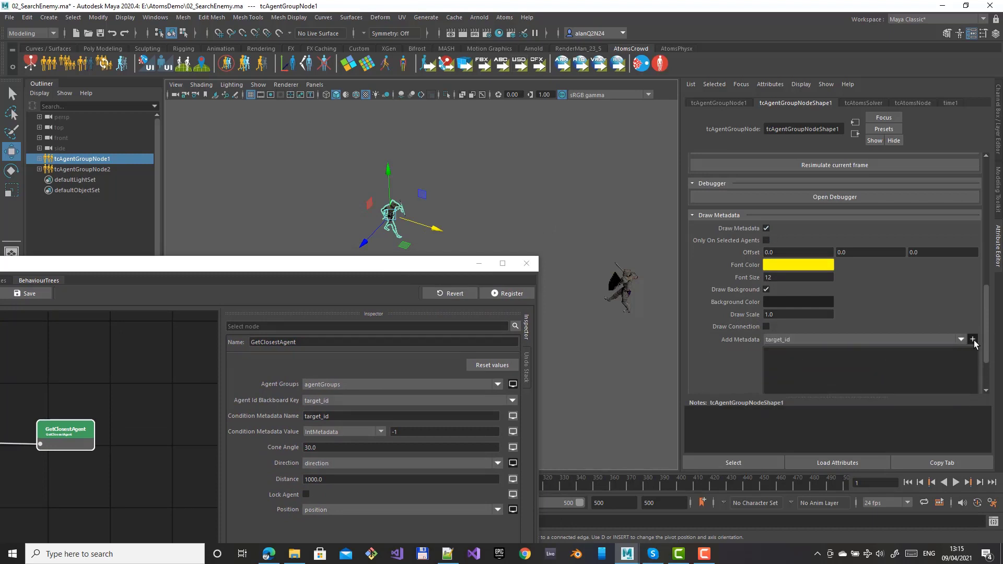
{"action": "left_click_drag", "start_coordinate": [585, 267], "coordinate": [642, 334]}
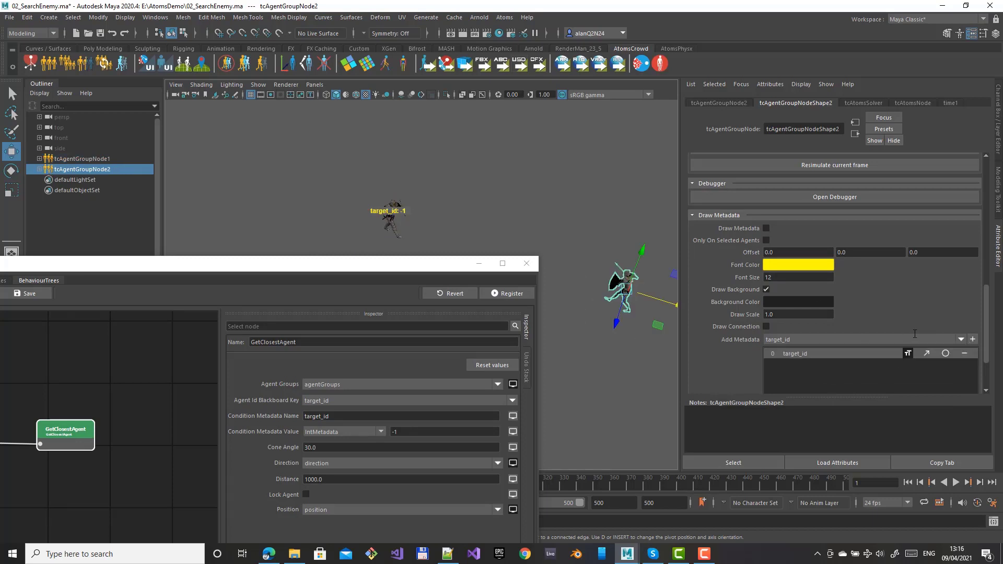
{"action": "left_click", "coordinate": [766, 228]}
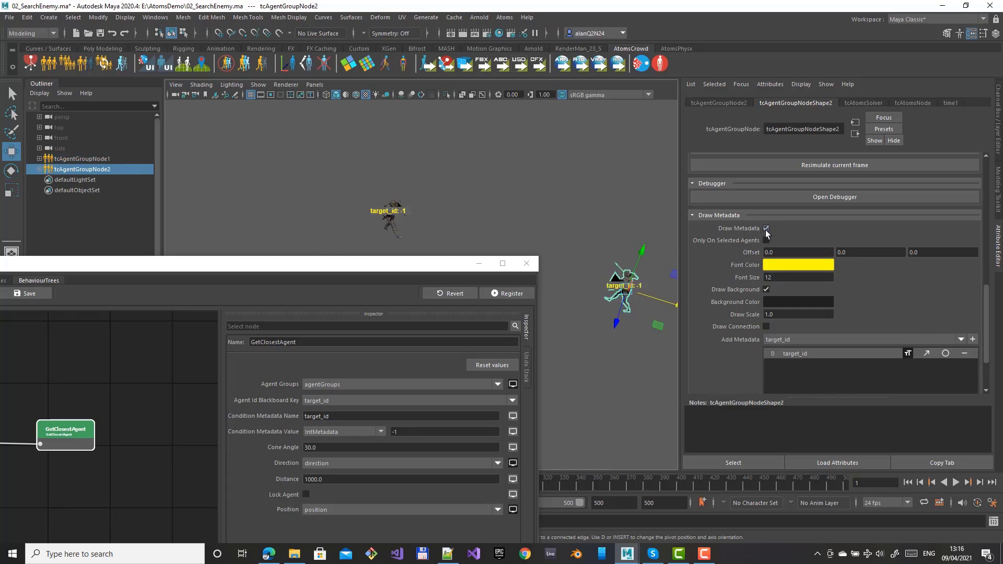
- Play the simulation to check the target_id labels on both agents, stop it and rewind to the first frame
{"action": "left_click", "coordinate": [957, 483]}
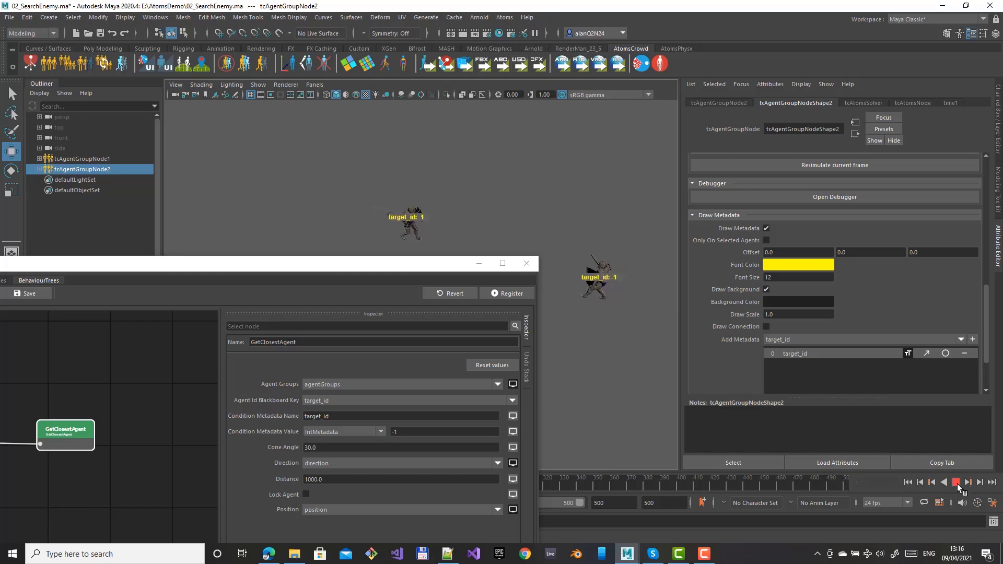
{"action": "left_click", "coordinate": [957, 484]}
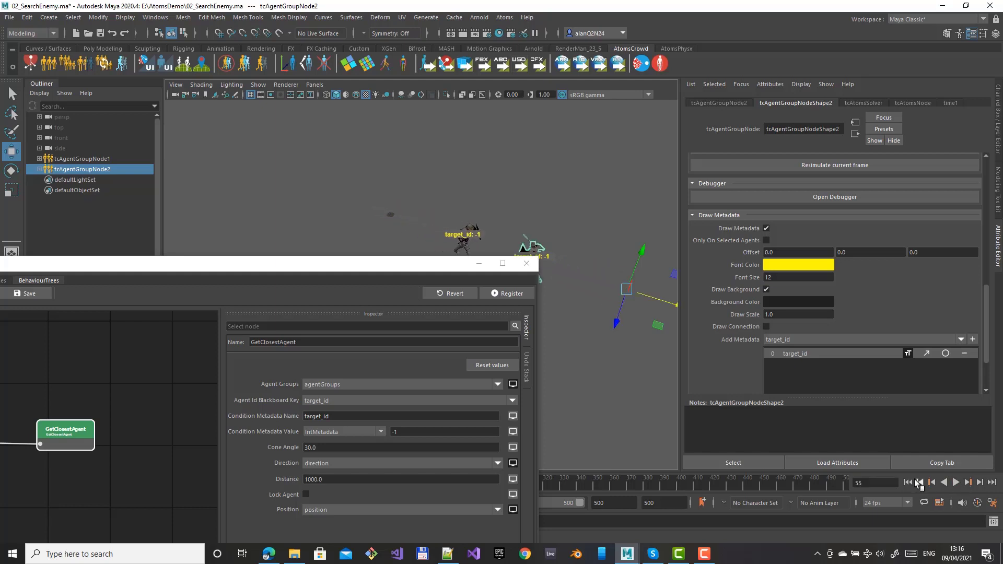
{"action": "left_click", "coordinate": [907, 482]}
- Make room beside the Root node in the paladin_BT graph and add an Optional decorator before GetClosestAgent
{"action": "left_click_drag", "start_coordinate": [396, 275], "coordinate": [675, 196]}
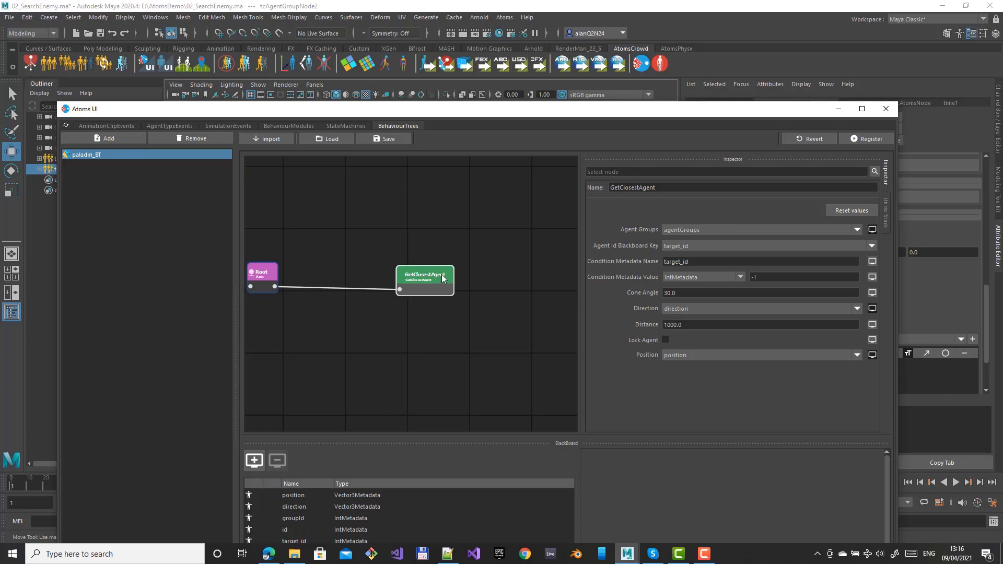
{"action": "left_click_drag", "start_coordinate": [441, 276], "coordinate": [472, 278]}
{"action": "right_click", "coordinate": [356, 252]}
{"action": "type", "text": "optio"}
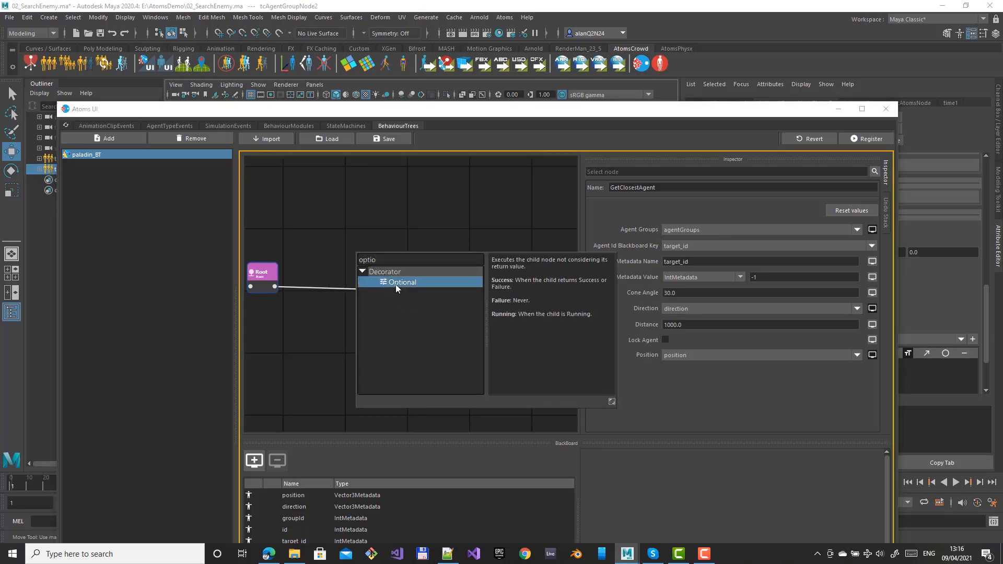
{"action": "left_click", "coordinate": [396, 284]}
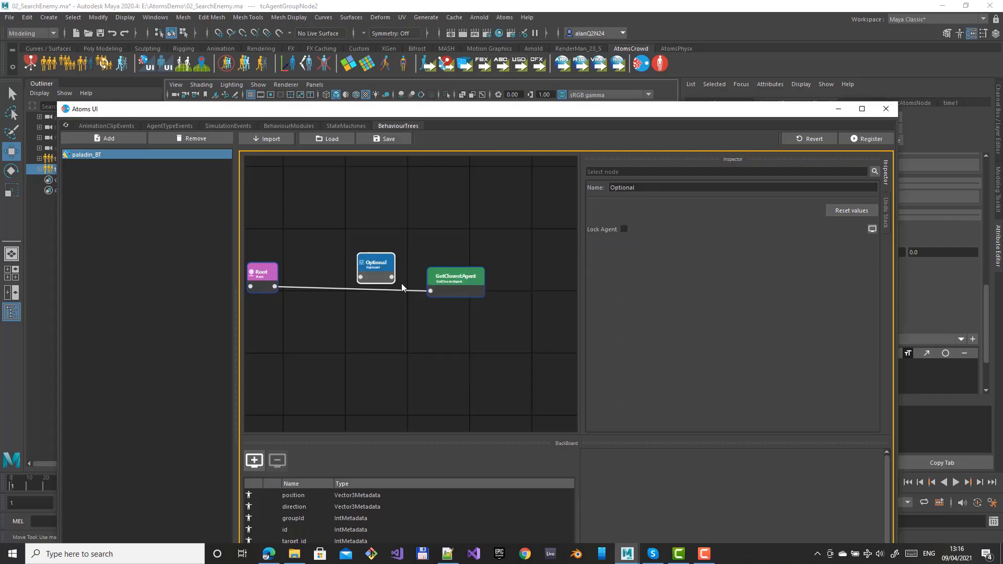
- Add a Repeat decorator between Root and Optional, and connect Root to Repeat and Repeat to Optional
{"action": "right_click", "coordinate": [326, 255]}
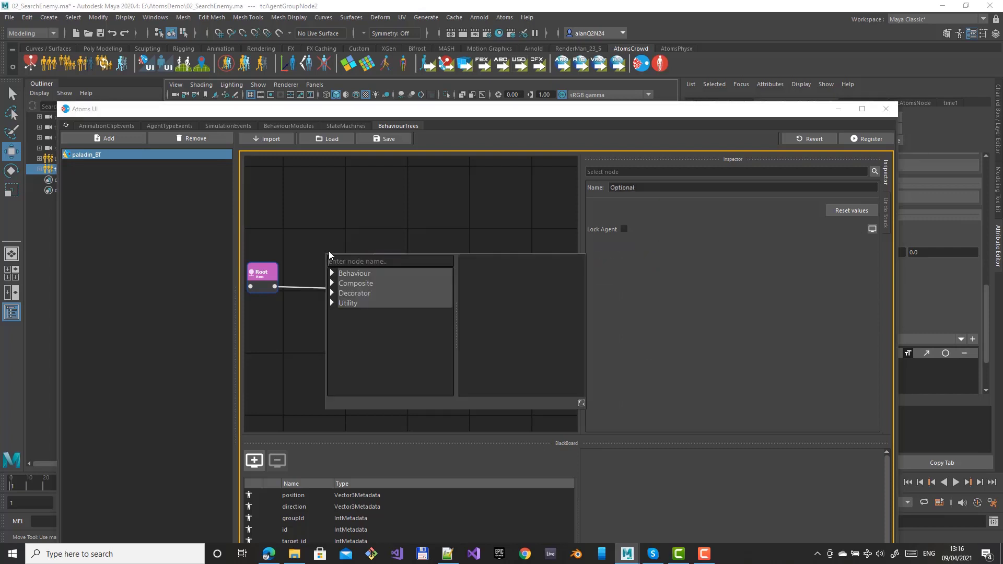
{"action": "type", "text": "rete"}
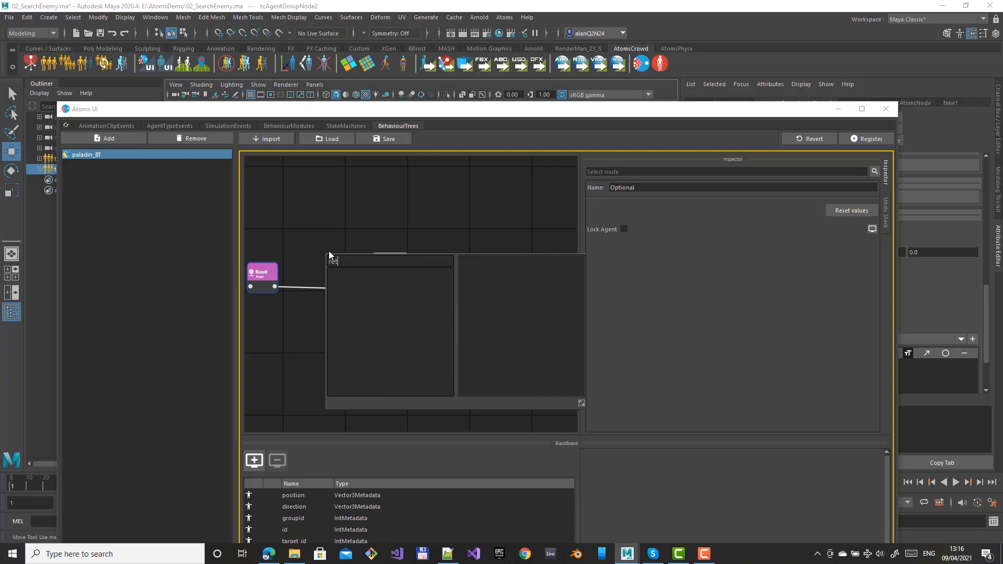
{"action": "key", "text": "BackSpace"}
{"action": "key", "text": "BackSpace"}
{"action": "type", "text": "p"}
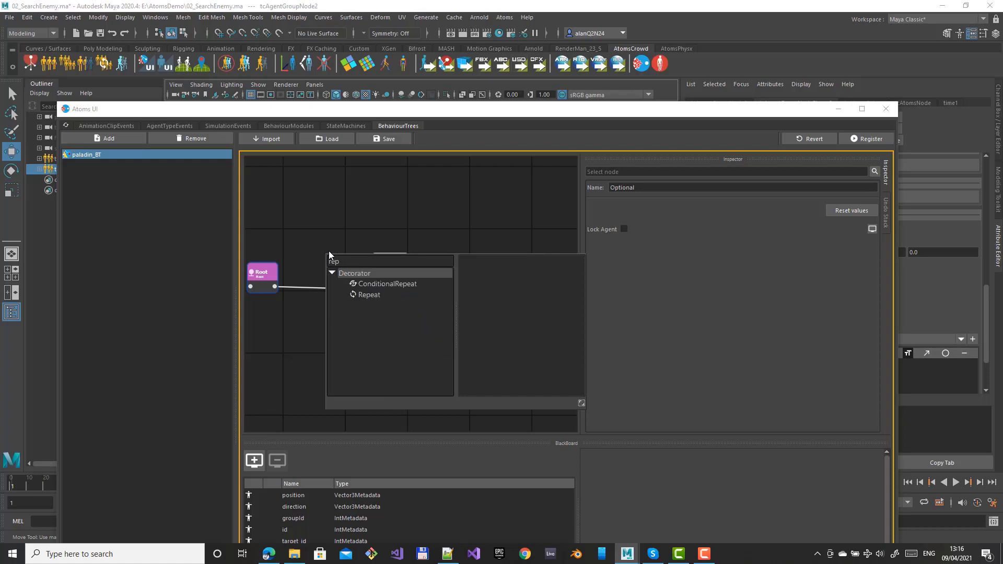
{"action": "left_click", "coordinate": [363, 296]}
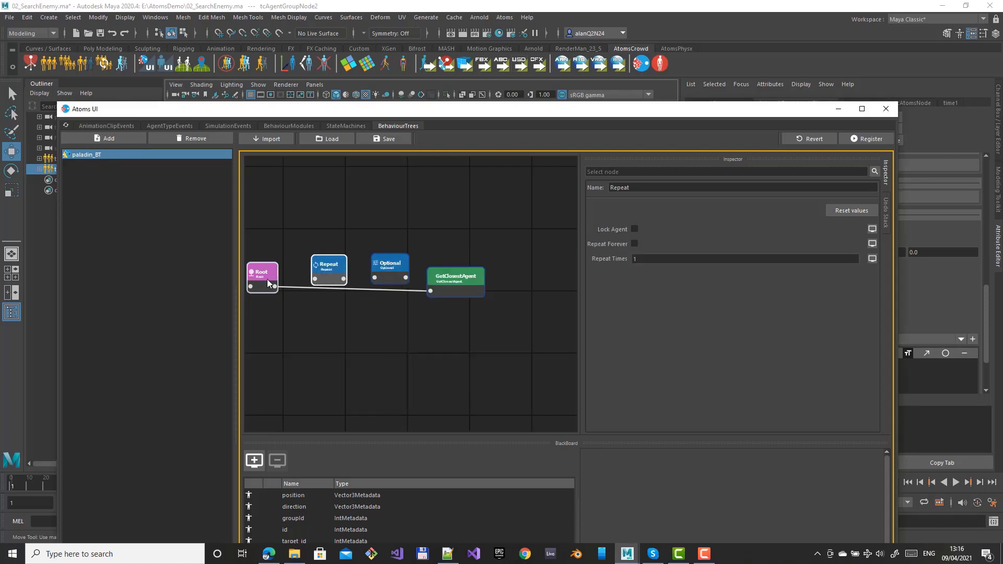
{"action": "left_click_drag", "start_coordinate": [275, 287], "coordinate": [377, 279]}
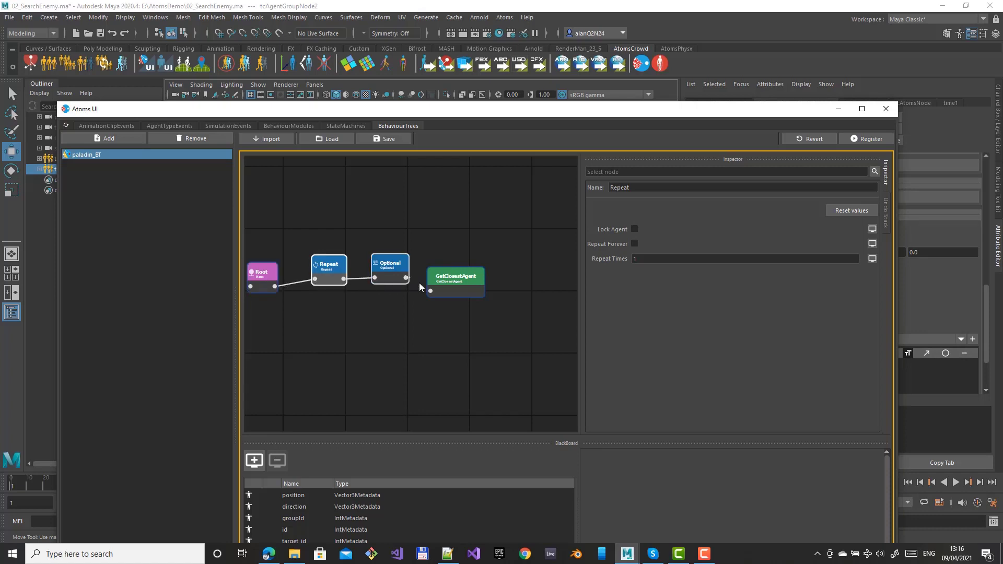
- Connect Optional to GetClosestAgent, line the decorators up with Root and enable Repeat Forever on the Repeat node
{"action": "left_click_drag", "start_coordinate": [437, 293], "coordinate": [434, 290]}
{"action": "left_click_drag", "start_coordinate": [333, 265], "coordinate": [379, 278]}
{"action": "left_click", "coordinate": [322, 273]}
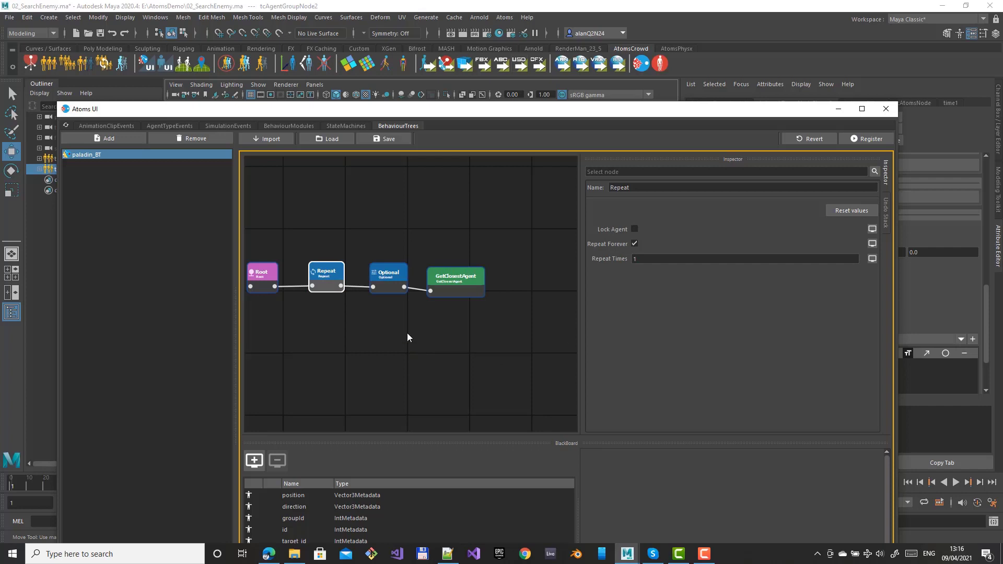
- Move GetClosestAgent away from Optional, add a Conditional decorator in the gap and connect Optional to Conditional to GetClosestAgent
{"action": "left_click", "coordinate": [390, 275]}
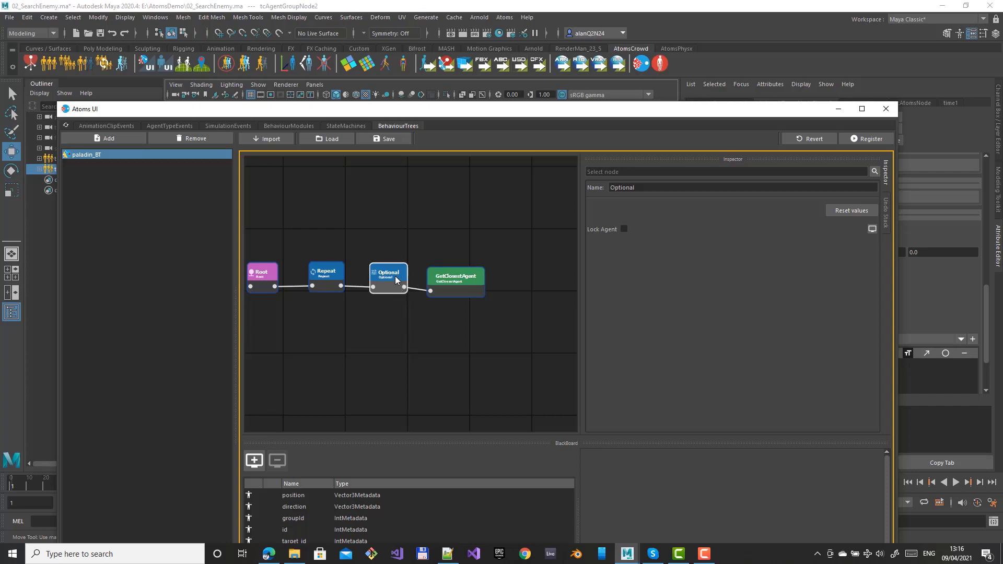
{"action": "right_click", "coordinate": [394, 275]}
{"action": "left_click", "coordinate": [404, 265]}
{"action": "left_click_drag", "start_coordinate": [467, 273], "coordinate": [506, 272]}
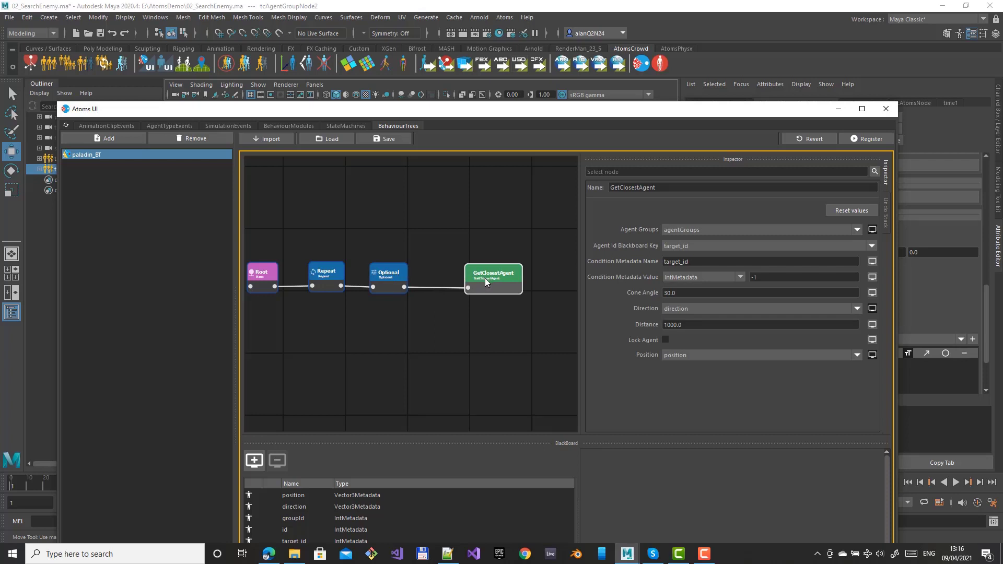
{"action": "left_click_drag", "start_coordinate": [488, 274], "coordinate": [506, 274]}
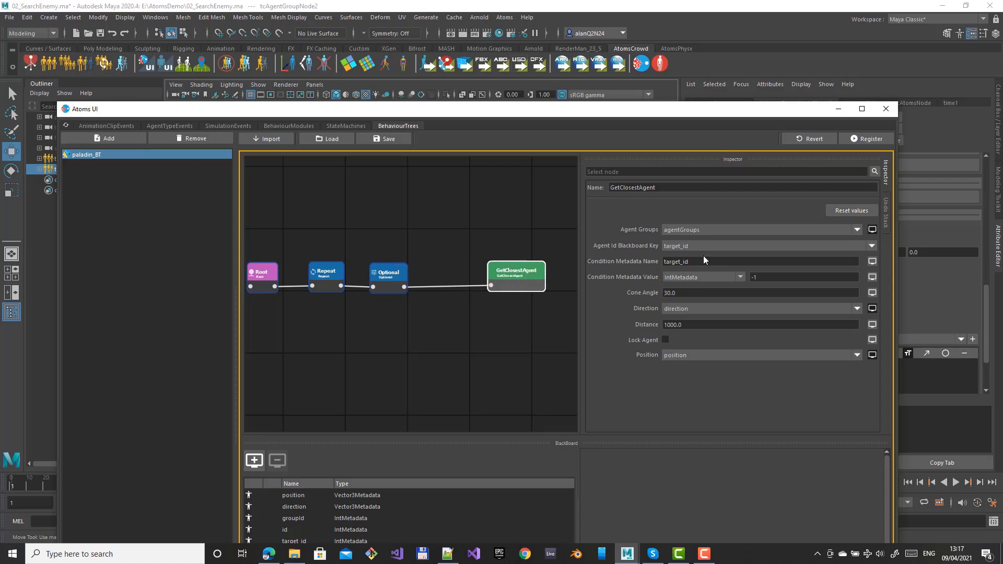
{"action": "right_click", "coordinate": [425, 266]}
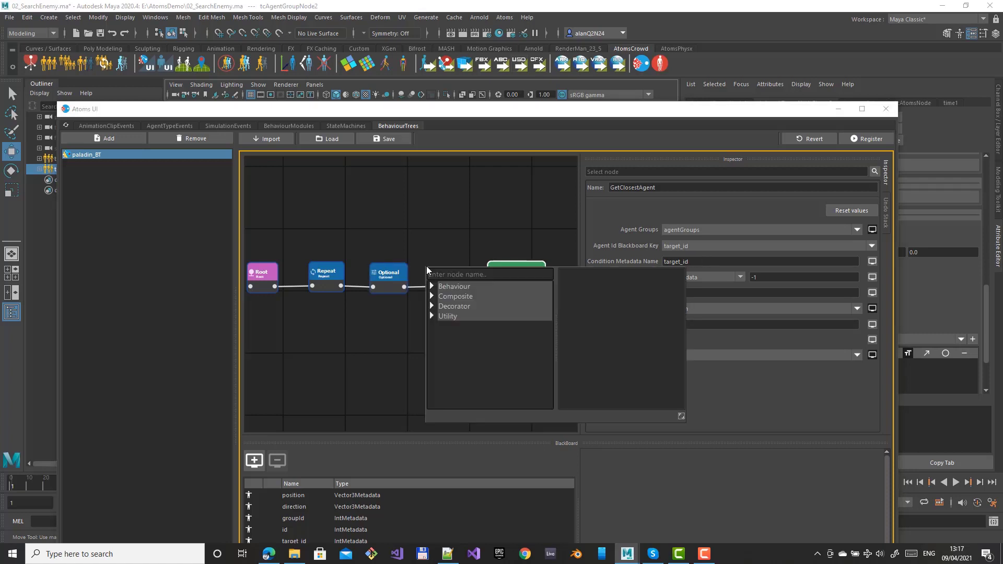
{"action": "type", "text": "condi"}
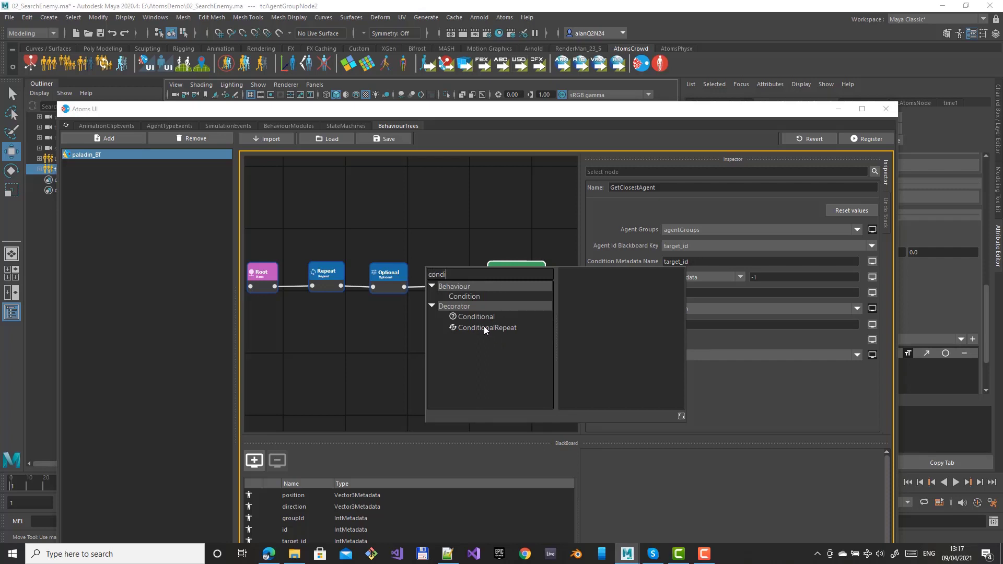
{"action": "left_click", "coordinate": [473, 317]}
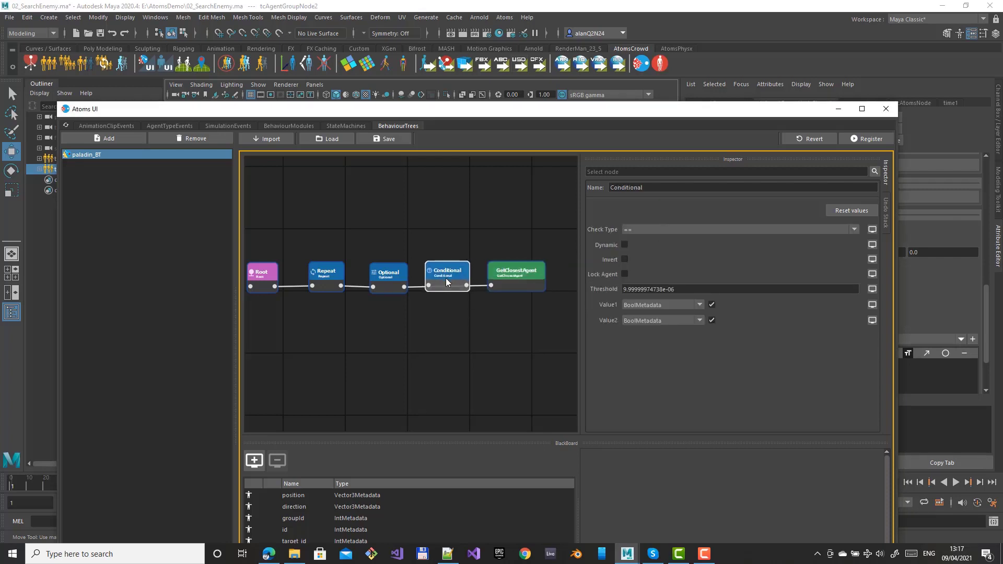
{"action": "left_click_drag", "start_coordinate": [405, 287], "coordinate": [409, 286]}
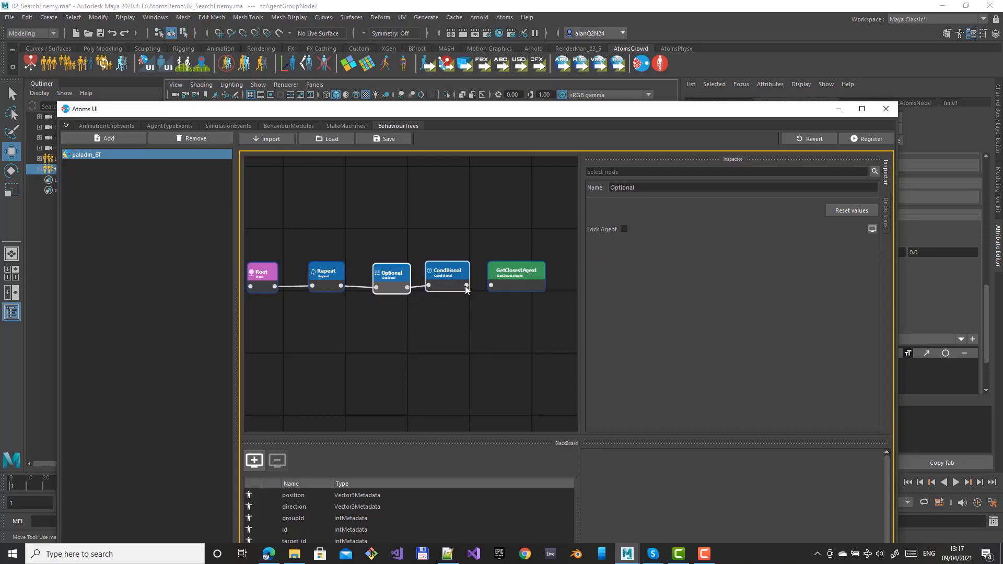
{"action": "left_click_drag", "start_coordinate": [487, 286], "coordinate": [457, 278]}
- Set both Value1 and Value2 of the Conditional decorator to the IntMetadata type
{"action": "left_click", "coordinate": [674, 306]}
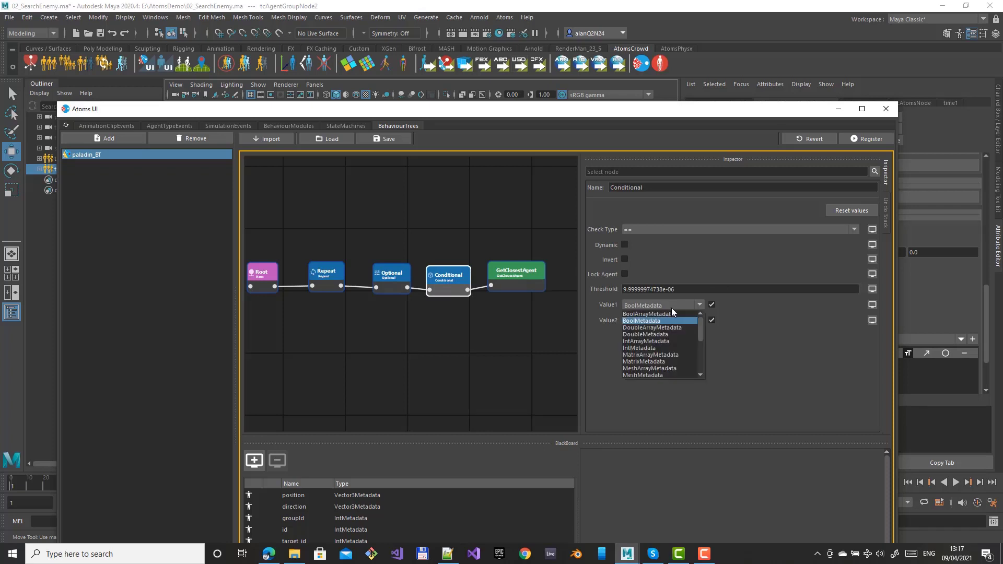
{"action": "left_click", "coordinate": [643, 348]}
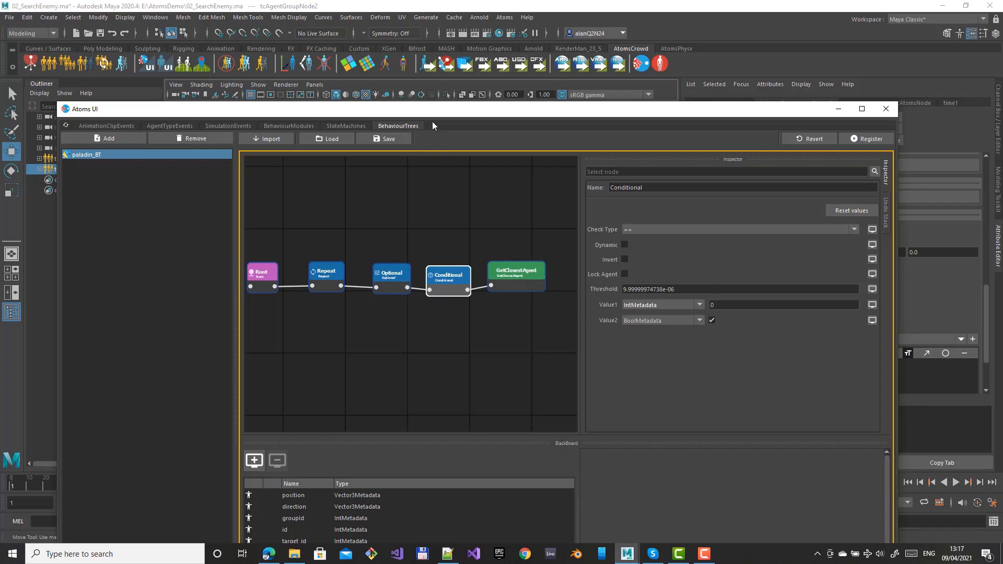
{"action": "left_click_drag", "start_coordinate": [437, 110], "coordinate": [442, 40]}
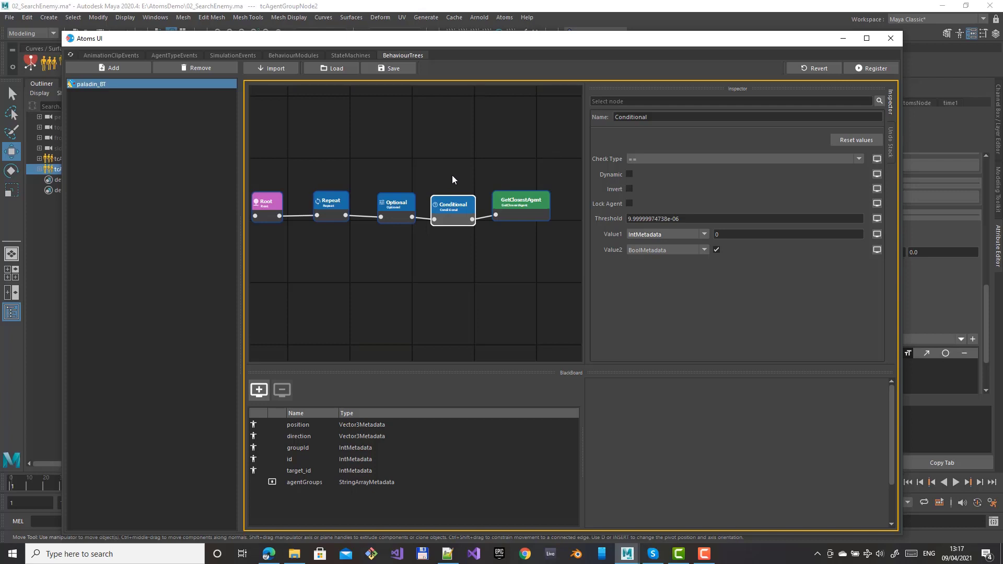
{"action": "left_click", "coordinate": [696, 250]}
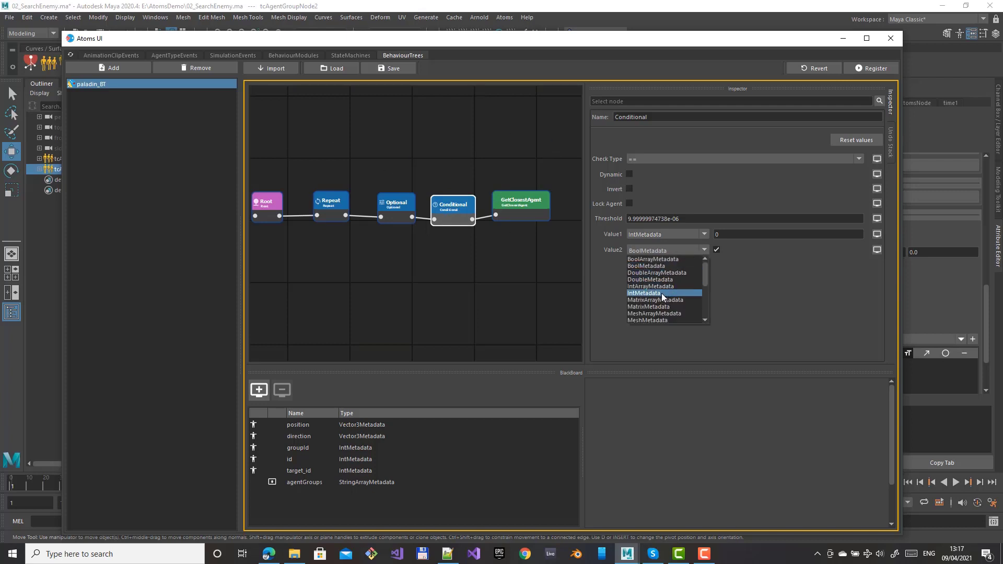
{"action": "left_click", "coordinate": [659, 294]}
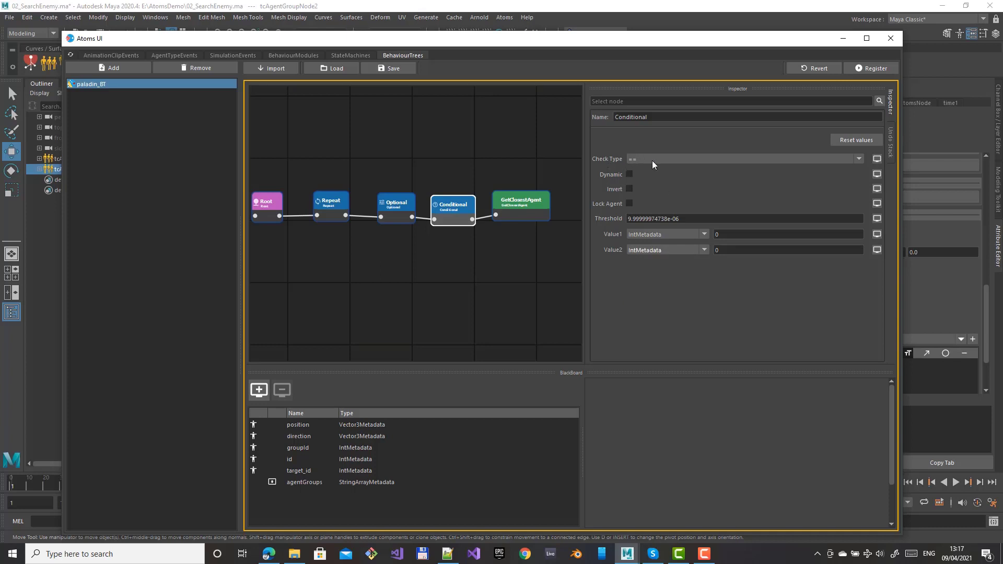
- Bind the Conditional's Value1 to the target_id blackboard entry and set Value2 to -1
{"action": "left_click", "coordinate": [877, 234]}
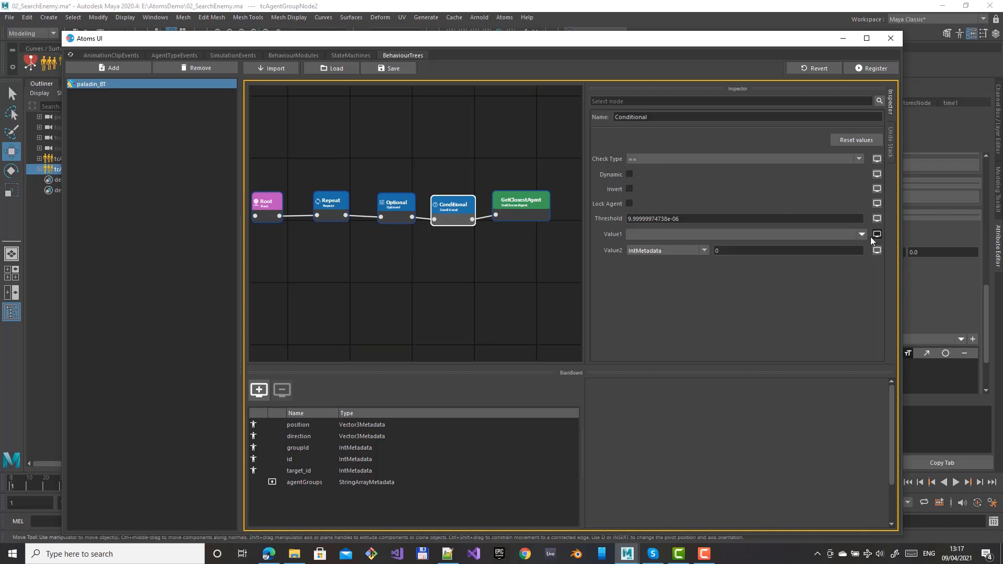
{"action": "left_click", "coordinate": [858, 236]}
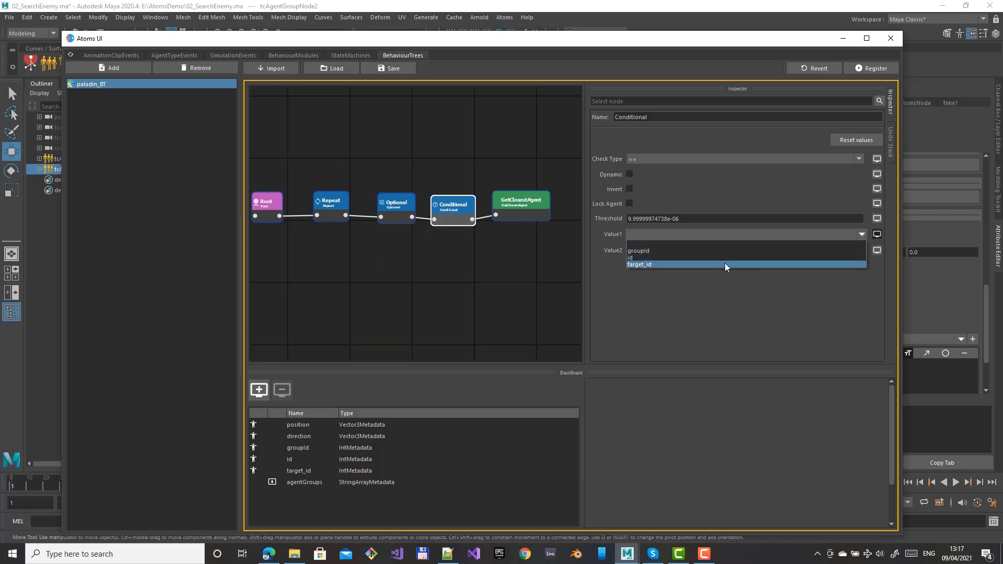
{"action": "left_click", "coordinate": [726, 264]}
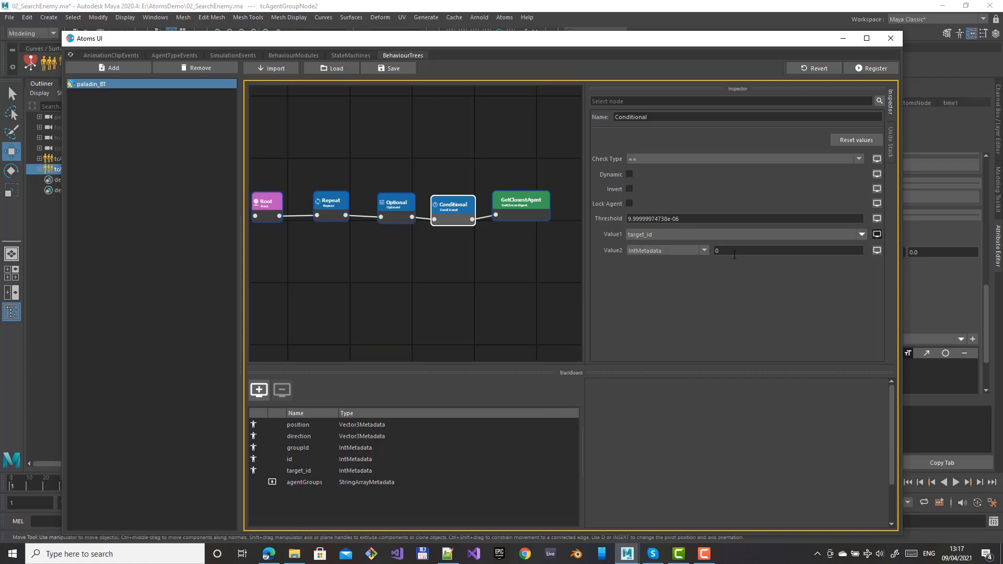
{"action": "double_click", "coordinate": [713, 251]}
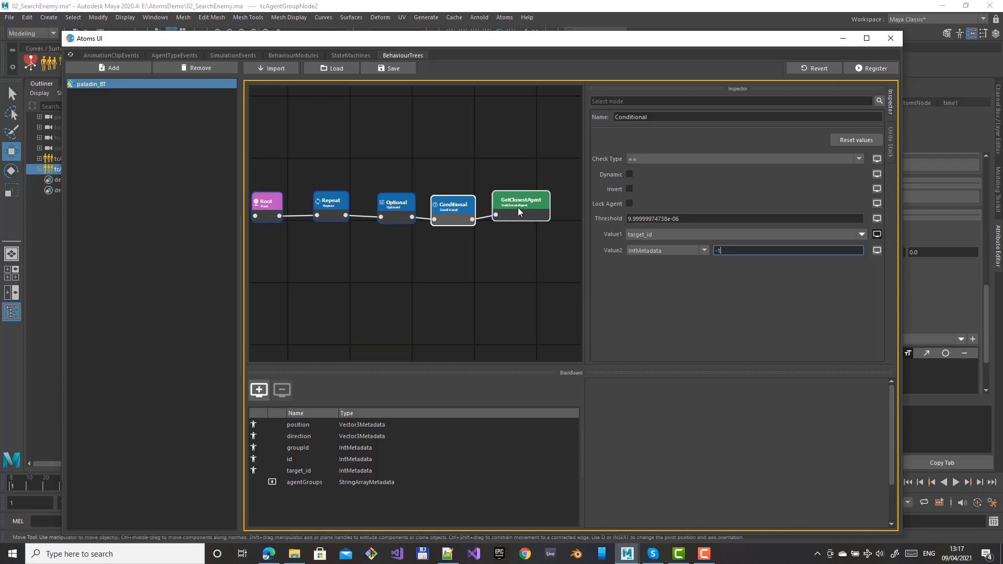
{"action": "left_click_drag", "start_coordinate": [518, 207], "coordinate": [521, 211]}
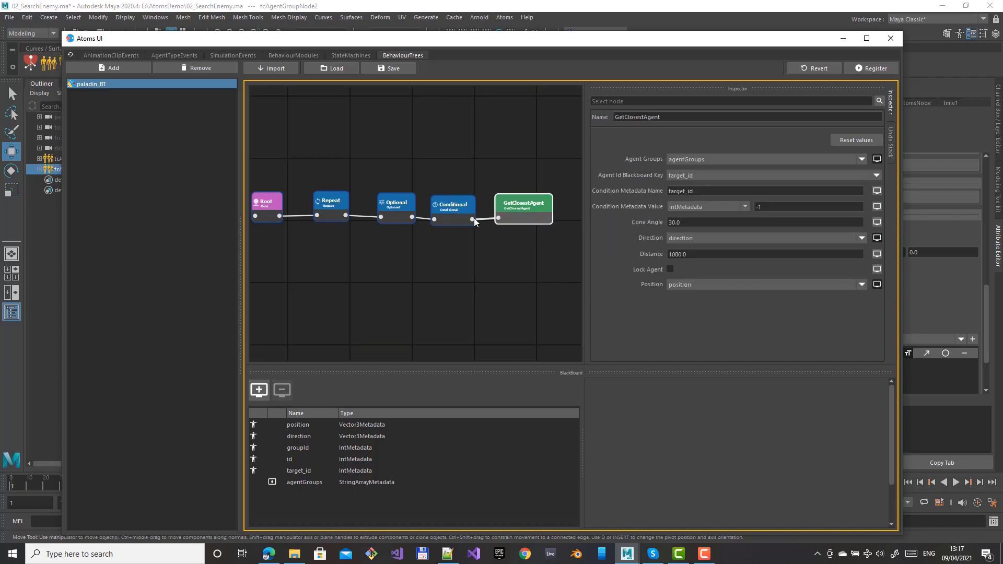
- Register the edited paladin_BT behaviour tree and close the Atoms UI window
{"action": "left_click", "coordinate": [875, 70]}
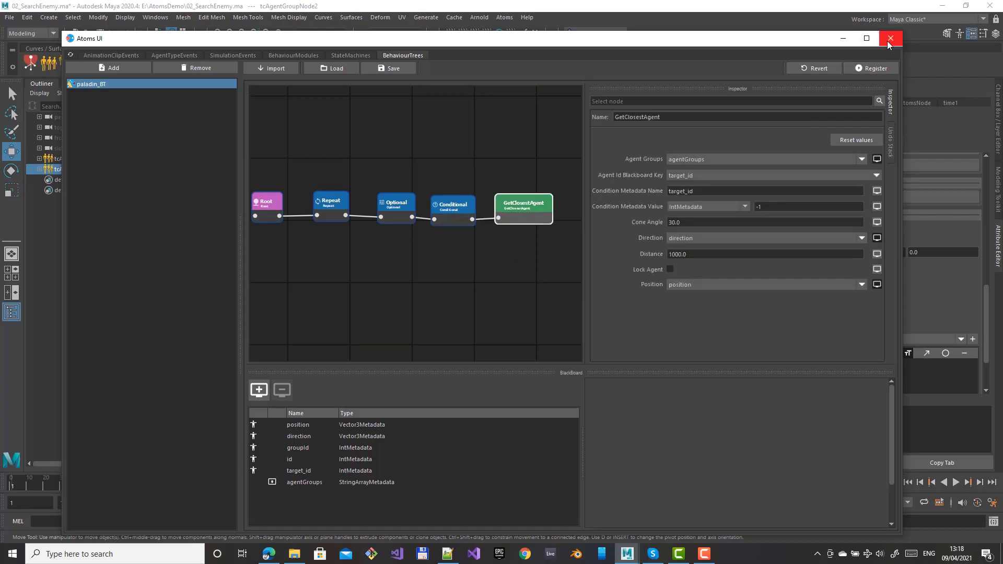
{"action": "left_click", "coordinate": [891, 39]}
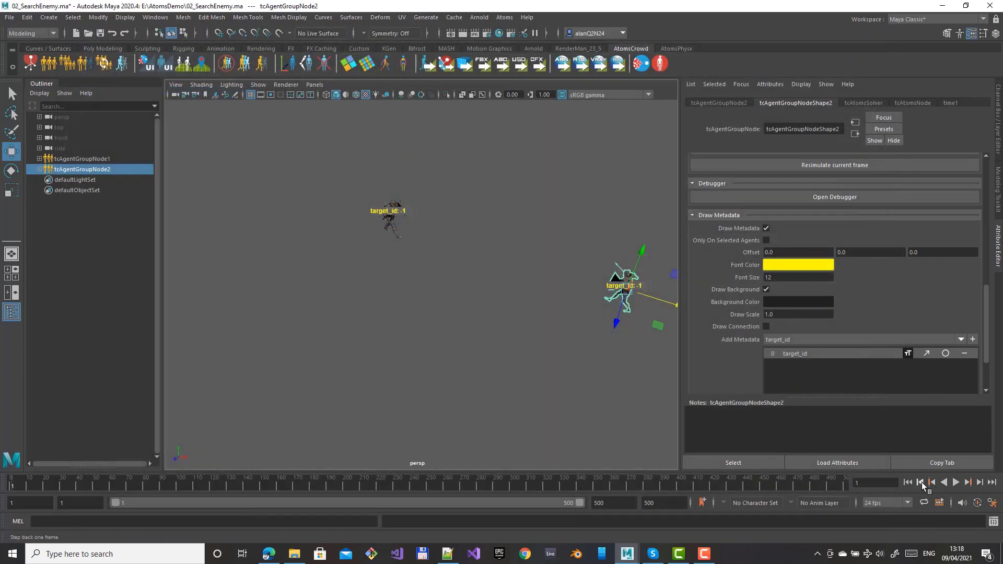
- Play the simulation, stop it and look closely at the target_id labels on both agents
{"action": "left_click", "coordinate": [955, 482]}
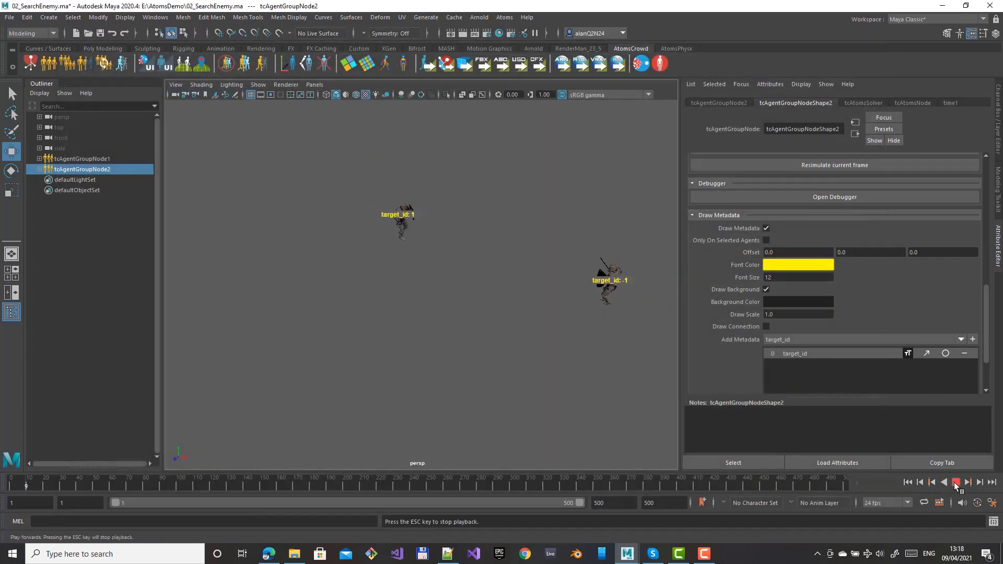
{"action": "left_click", "coordinate": [954, 481]}
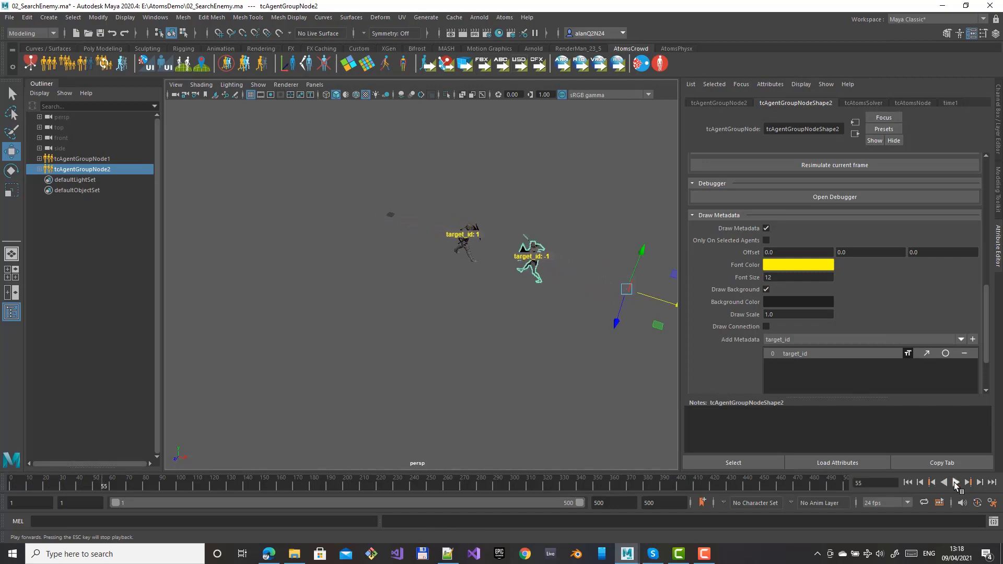
{"action": "scroll", "coordinate": [481, 243], "scroll_direction": "up", "scroll_amount": 3}
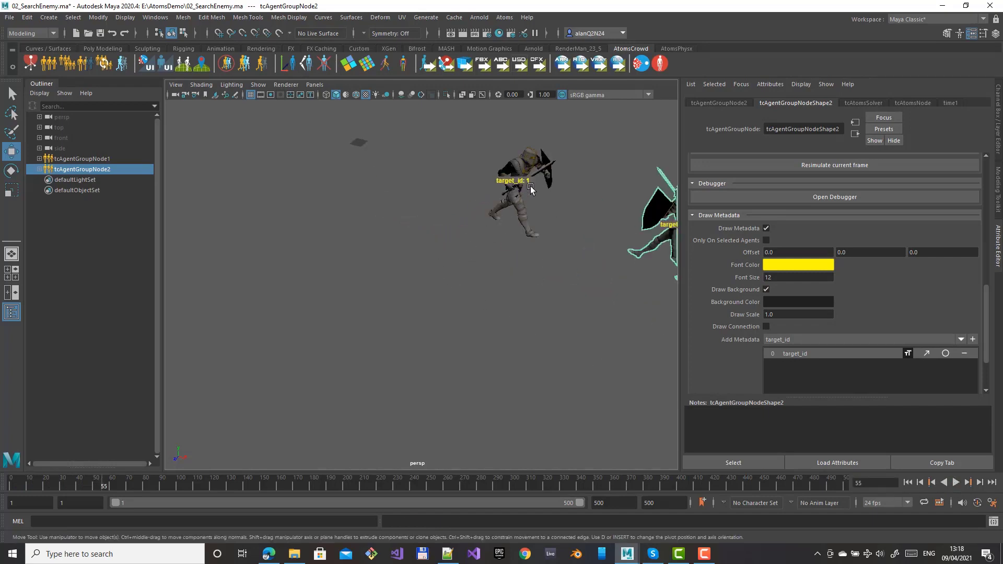
{"action": "scroll", "coordinate": [527, 196], "scroll_direction": "down", "scroll_amount": 2}
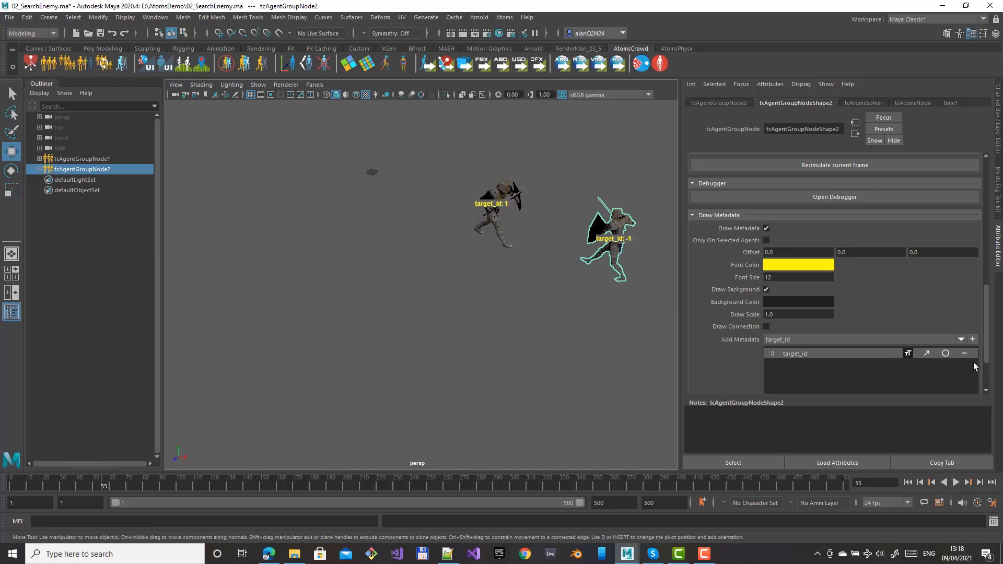
- Add the id metadata to the drawn metadata of both tcAgentGroupNode2 and tcAgentGroupNode1
{"action": "left_click", "coordinate": [961, 340]}
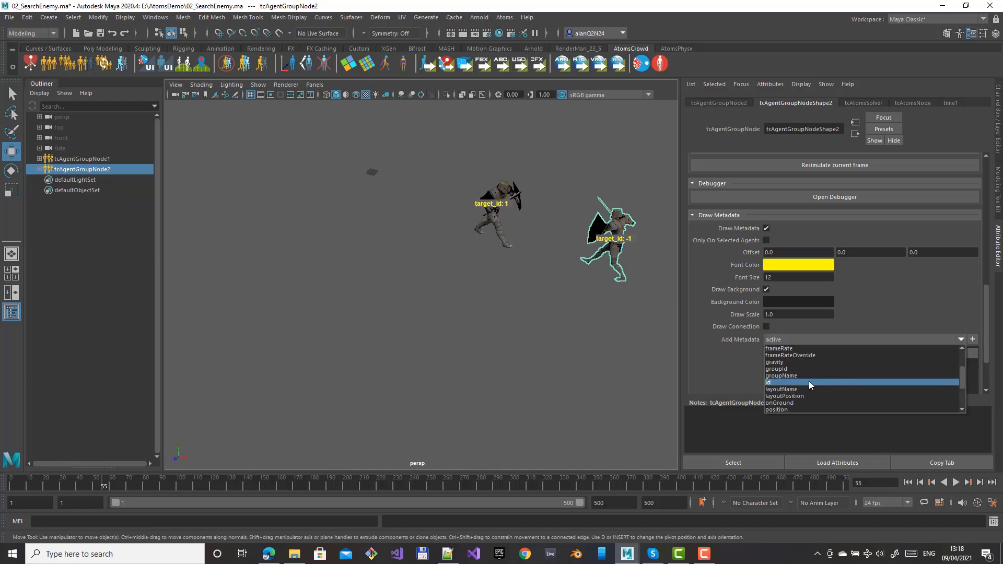
{"action": "left_click", "coordinate": [809, 381]}
{"action": "left_click", "coordinate": [972, 340]}
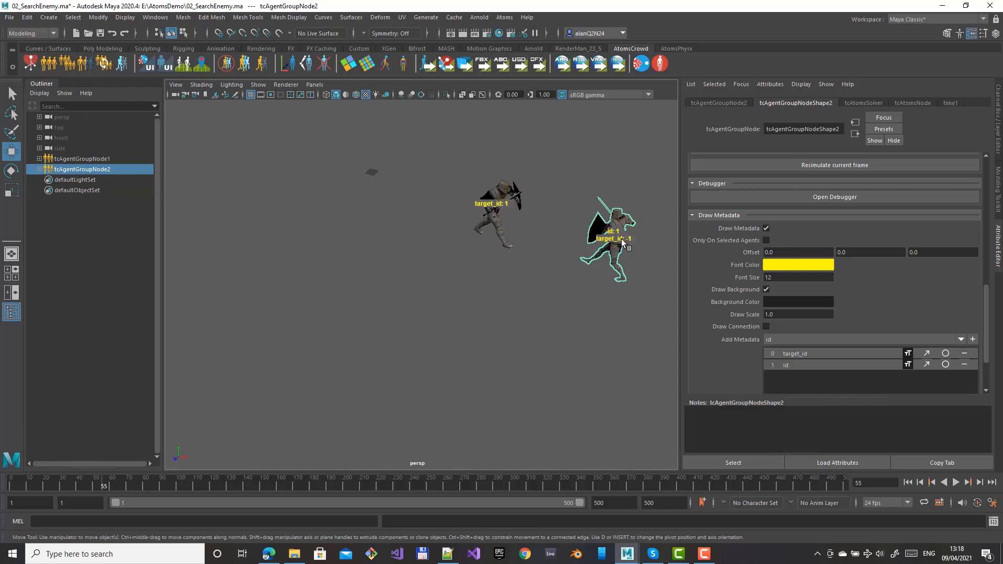
{"action": "left_click", "coordinate": [73, 159]}
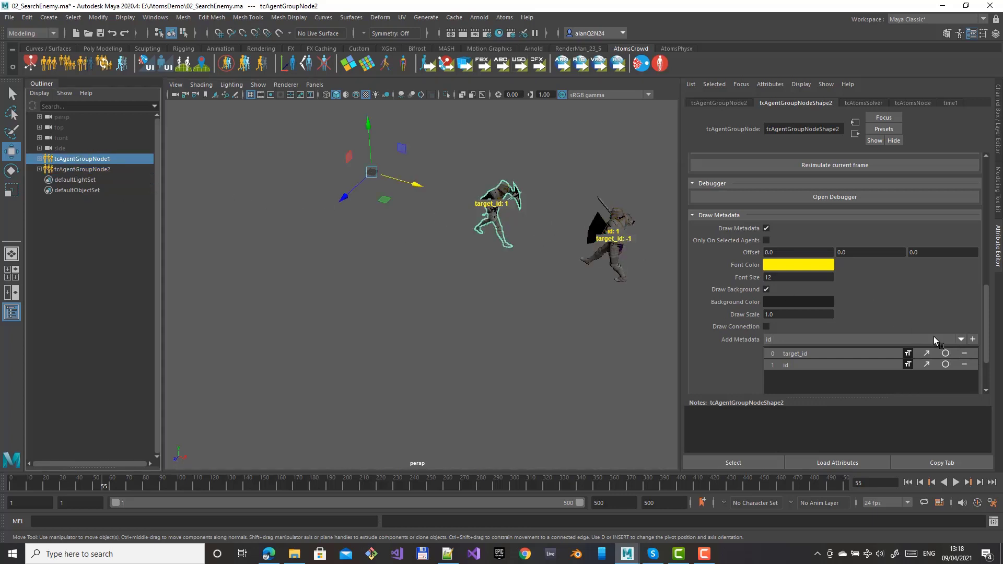
{"action": "left_click", "coordinate": [972, 339]}
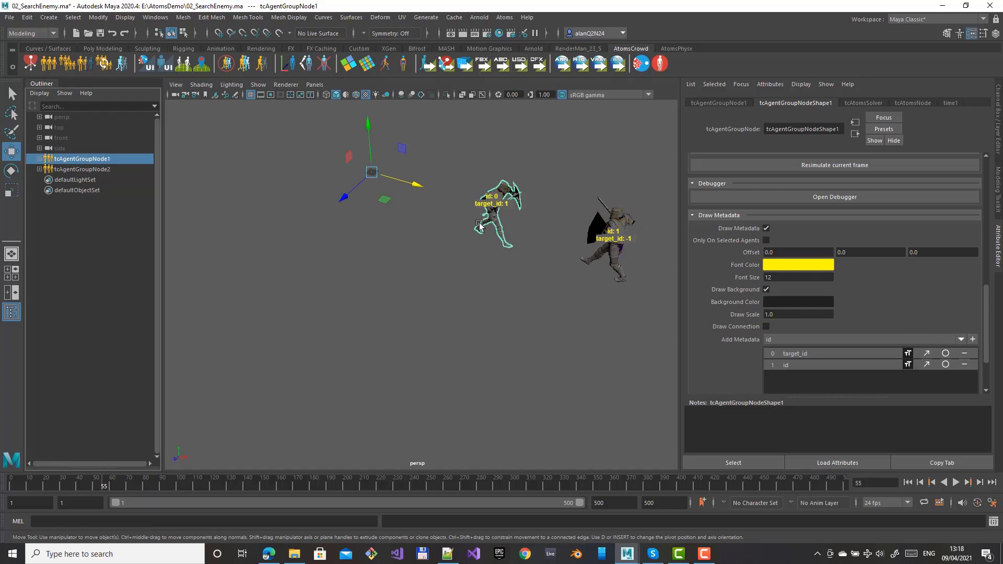
- Replay the simulation from the first frame with both agents in view to compare id with target_id, then stop and rewind
{"action": "left_click", "coordinate": [907, 482]}
{"action": "scroll", "coordinate": [476, 231], "scroll_direction": "down", "scroll_amount": 2}
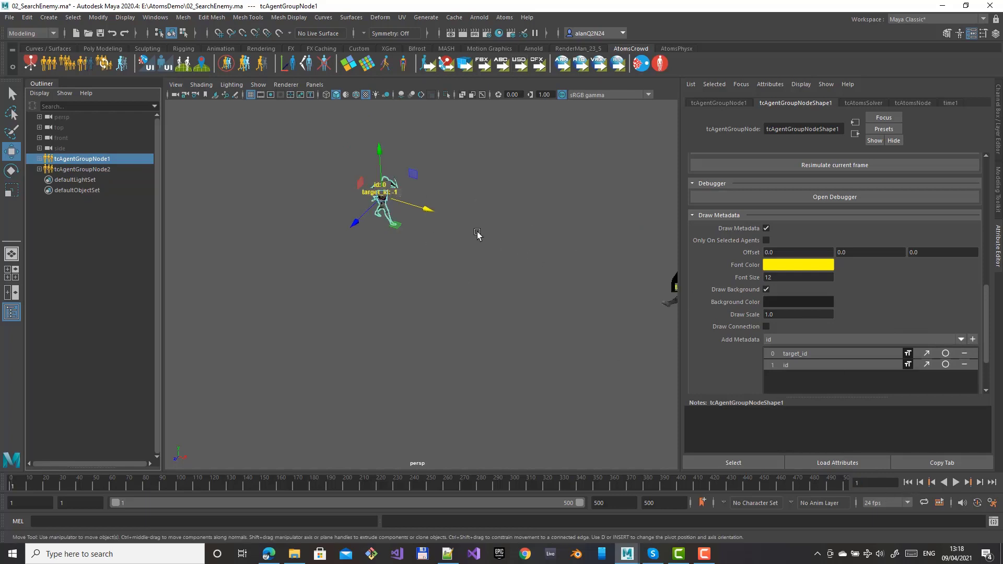
{"action": "middle_click_drag", "start_coordinate": [477, 235], "coordinate": [401, 218], "text": "alt"}
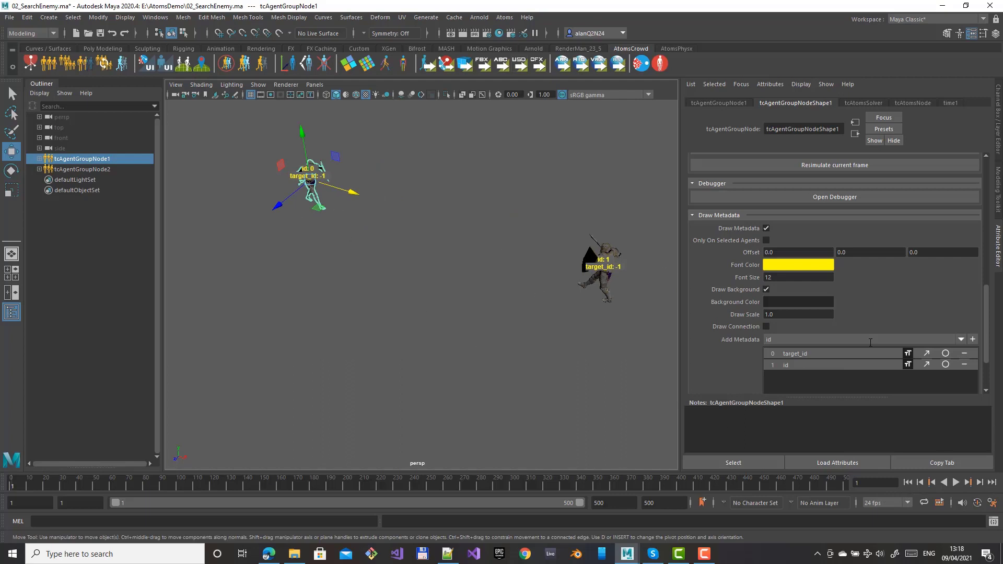
{"action": "left_click", "coordinate": [955, 482]}
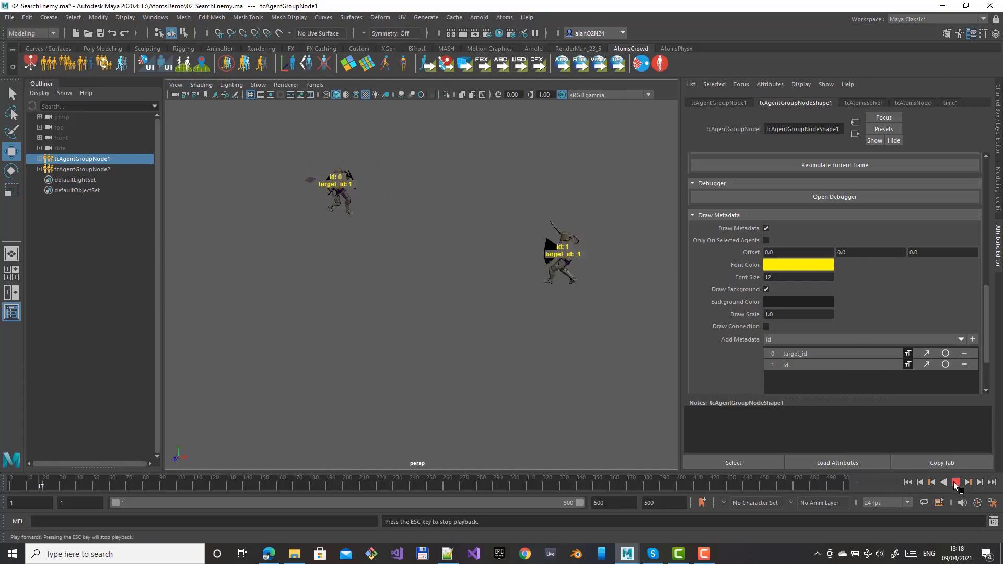
{"action": "left_click", "coordinate": [955, 482]}
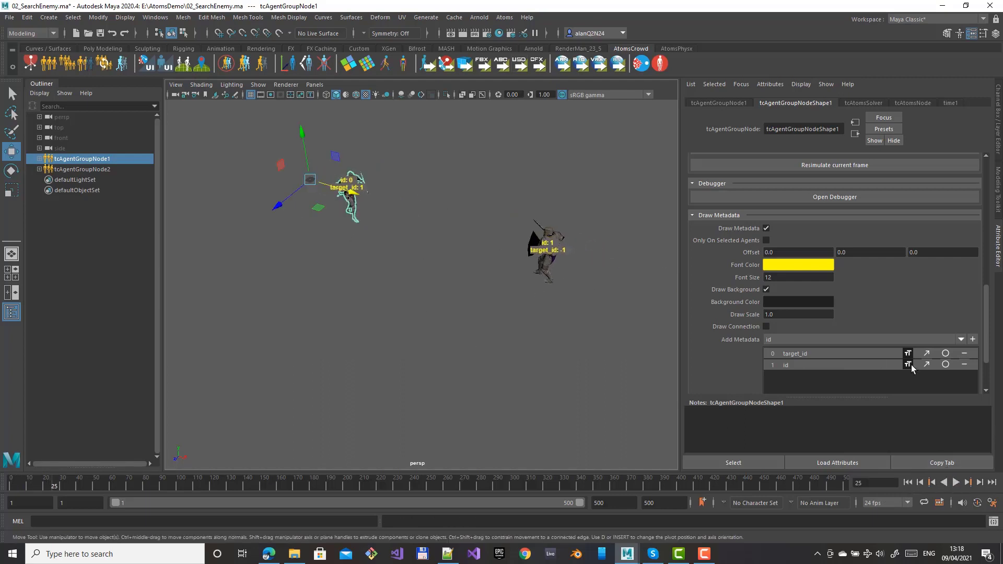
{"action": "left_click", "coordinate": [907, 483]}
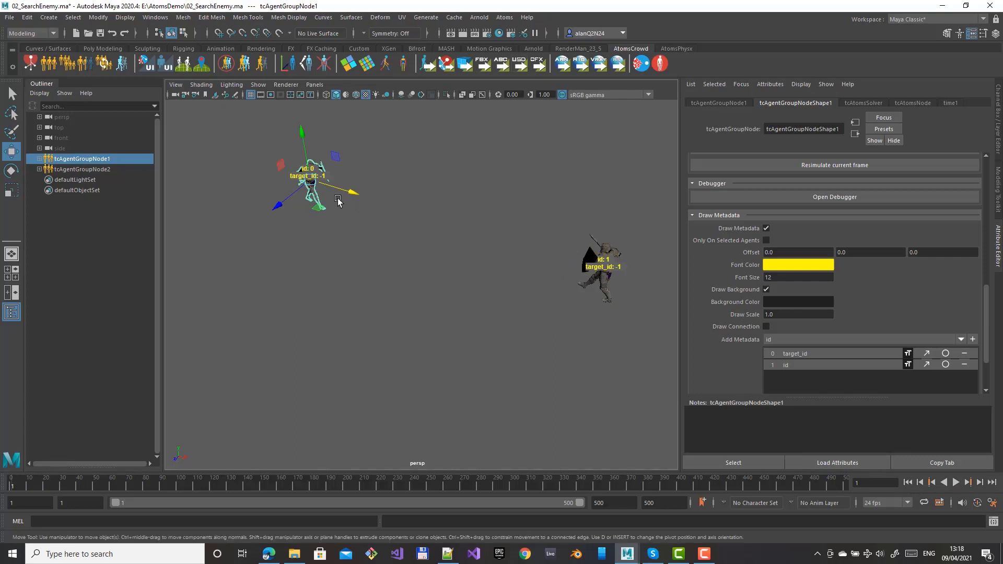
- Advance frame by frame to frame 5 to check the target_id labels and return to the first frame
{"action": "left_click", "coordinate": [979, 484]}
{"action": "left_click", "coordinate": [980, 483]}
{"action": "left_click", "coordinate": [980, 483]}
{"action": "left_click", "coordinate": [979, 483]}
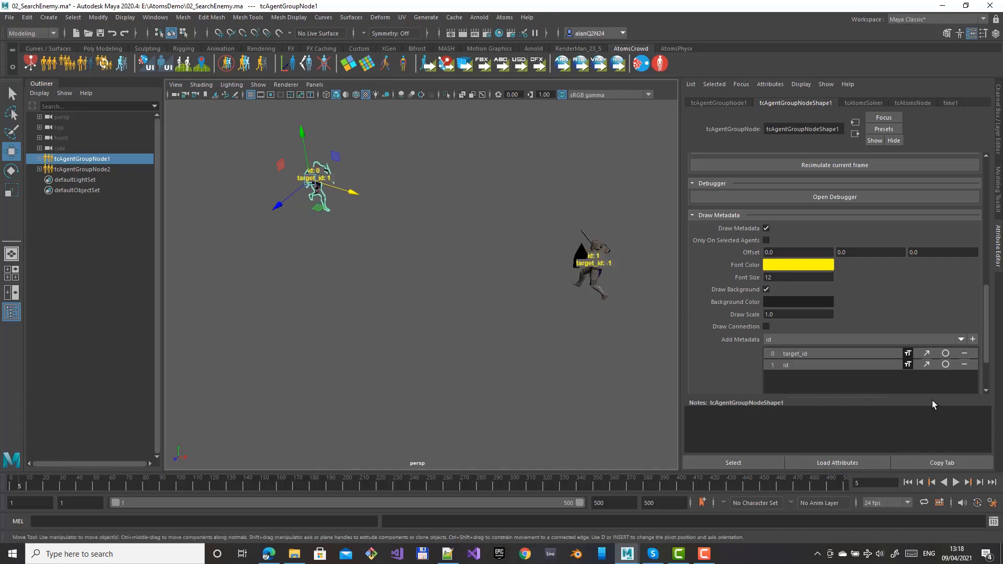
{"action": "left_click", "coordinate": [908, 482]}
- Set the GetClosestAgent node's Distance to 500 in paladin_BT and register the behaviour tree
{"action": "left_click", "coordinate": [504, 17]}
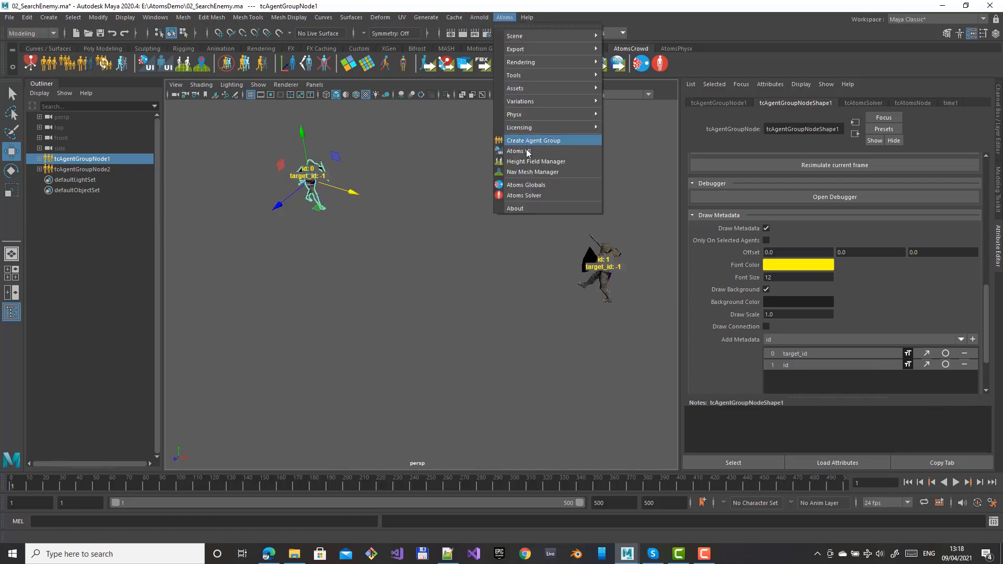
{"action": "left_click", "coordinate": [525, 148]}
{"action": "left_click", "coordinate": [518, 205]}
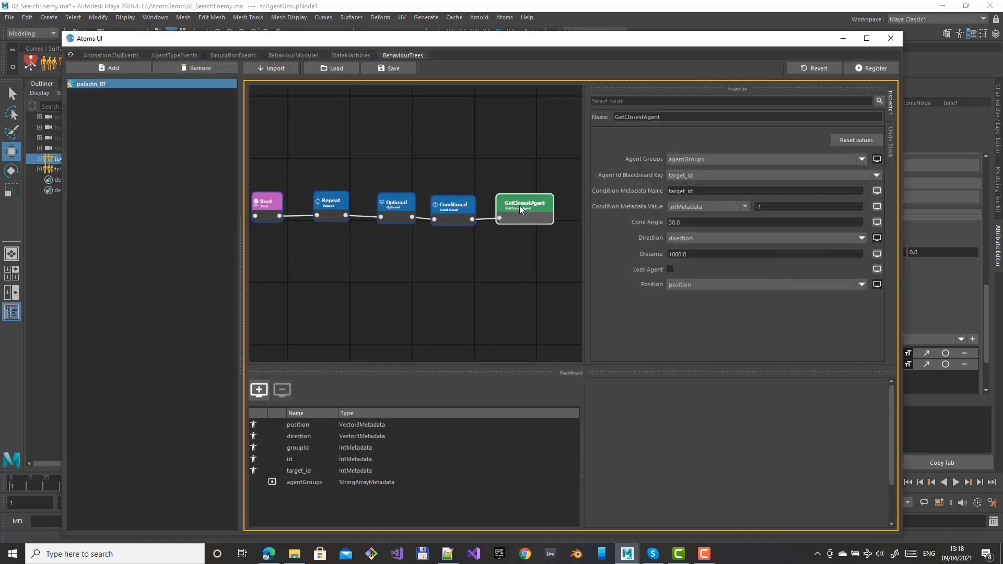
{"action": "double_click", "coordinate": [693, 254]}
{"action": "type", "text": "5"}
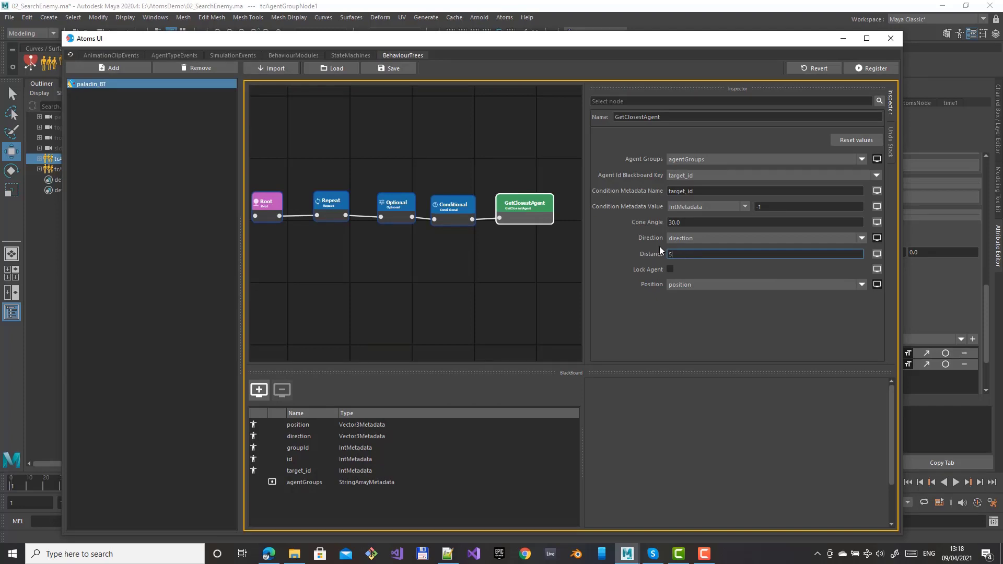
{"action": "type", "text": "00"}
{"action": "left_click", "coordinate": [871, 68]}
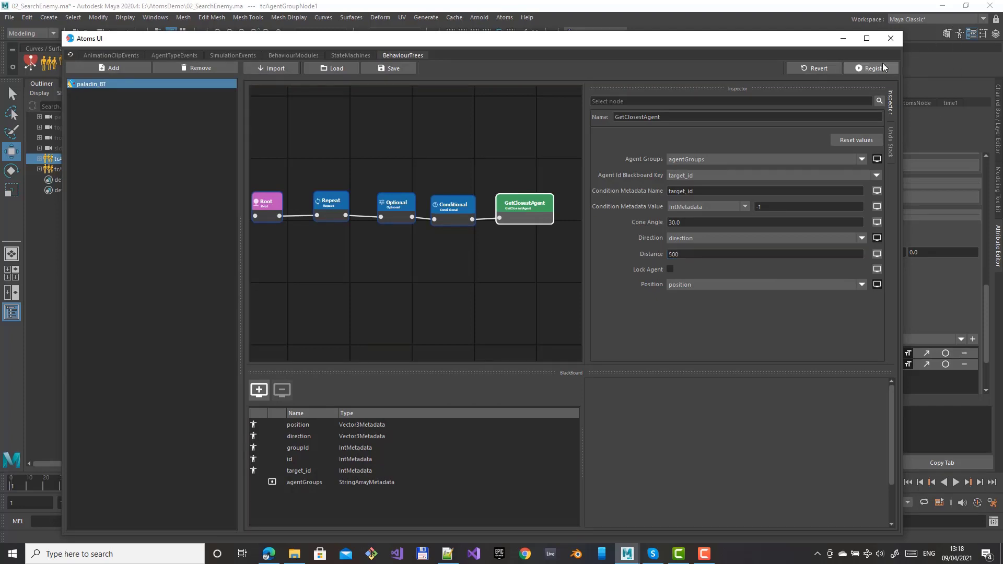
{"action": "left_click", "coordinate": [890, 38]}
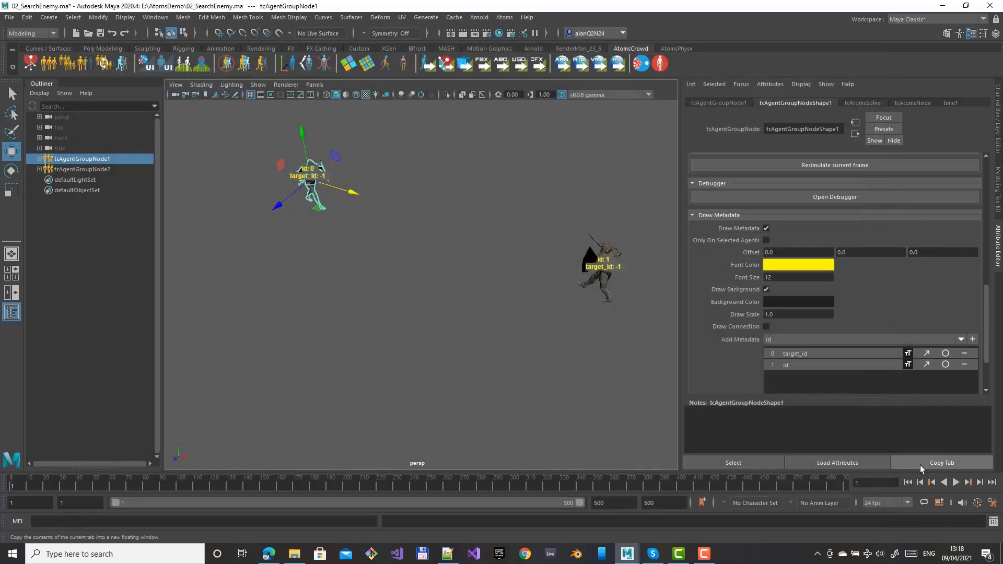
- Play the simulation, stop it to compare the target_id labels of both agents, and rewind to the first frame
{"action": "left_click", "coordinate": [956, 482]}
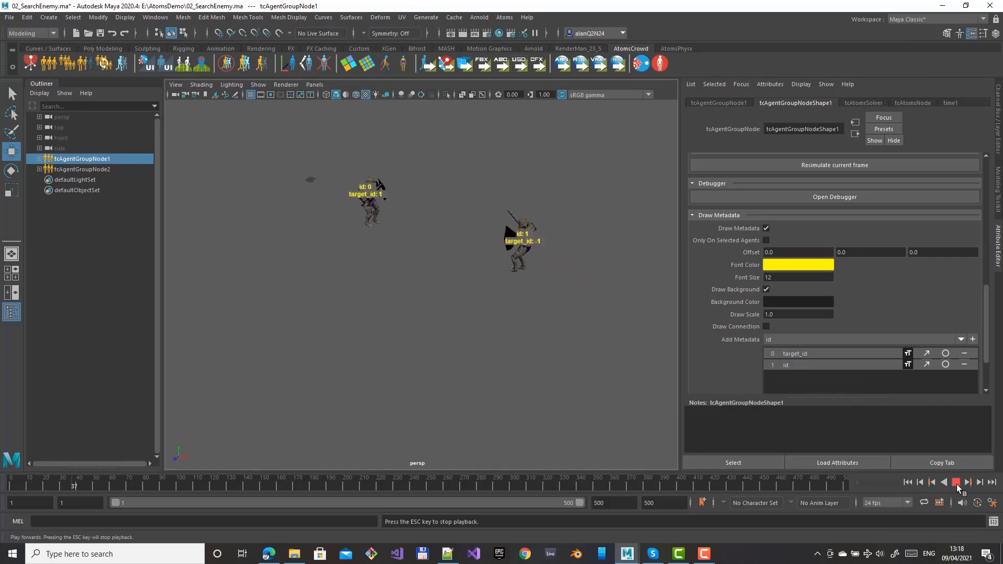
{"action": "left_click", "coordinate": [956, 483]}
{"action": "left_click", "coordinate": [397, 219]}
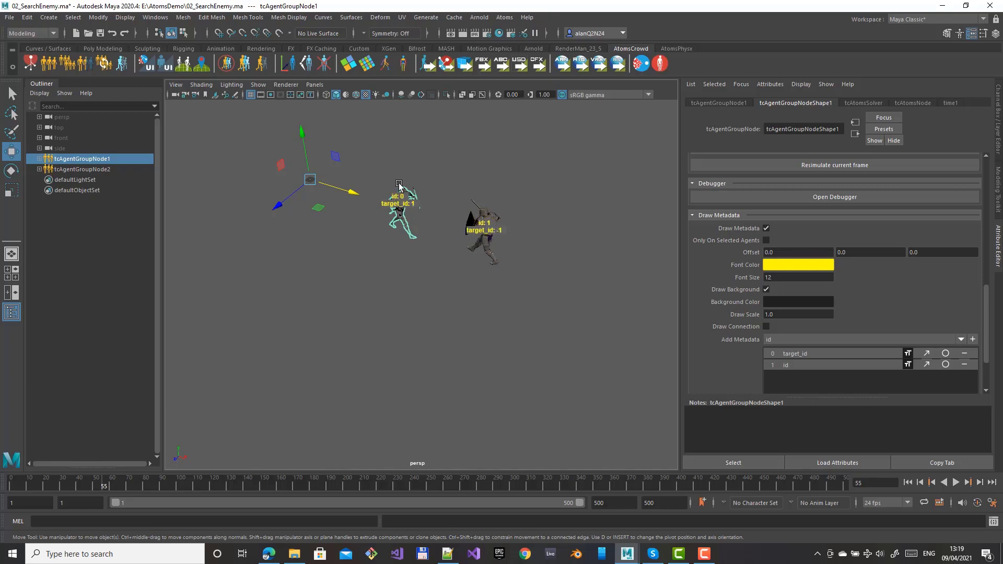
{"action": "left_click", "coordinate": [907, 482]}
- Add a Sequence composite to paladin_BT and wire it between the Conditional and GetClosestAgent nodes
{"action": "left_click", "coordinate": [504, 17]}
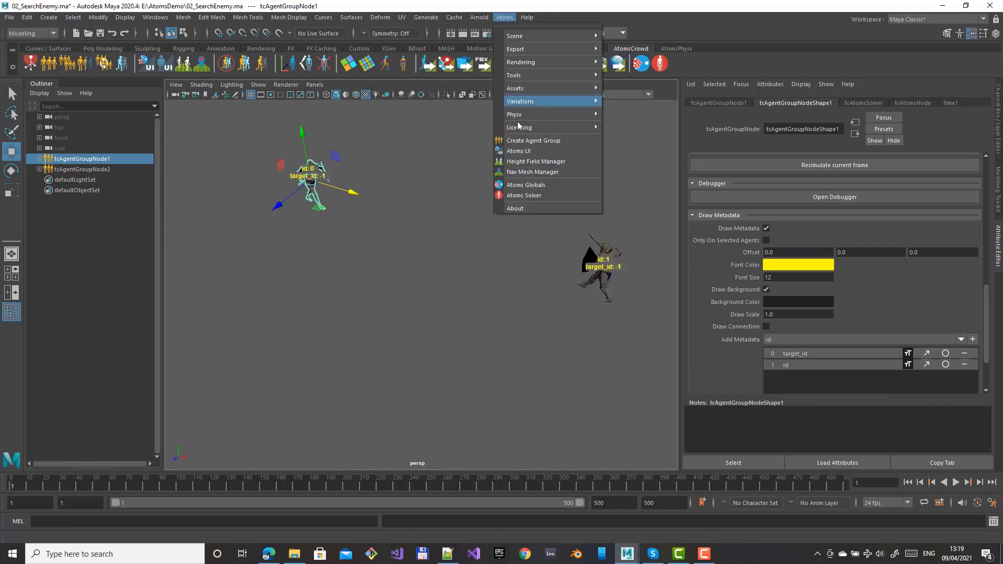
{"action": "left_click", "coordinate": [521, 151]}
{"action": "left_click_drag", "start_coordinate": [522, 208], "coordinate": [545, 208]}
{"action": "right_click", "coordinate": [470, 251]}
{"action": "type", "text": "se"}
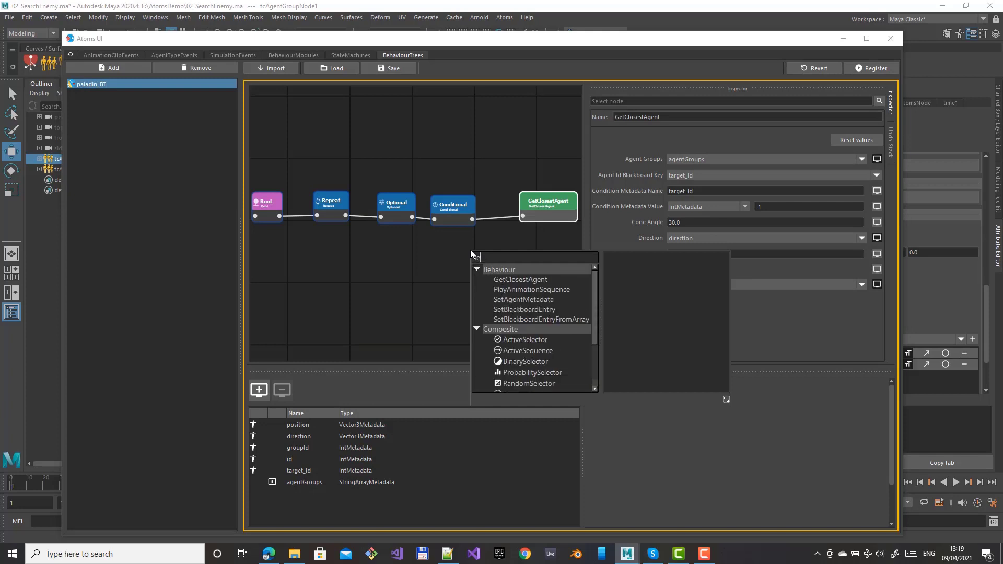
{"action": "type", "text": "q"}
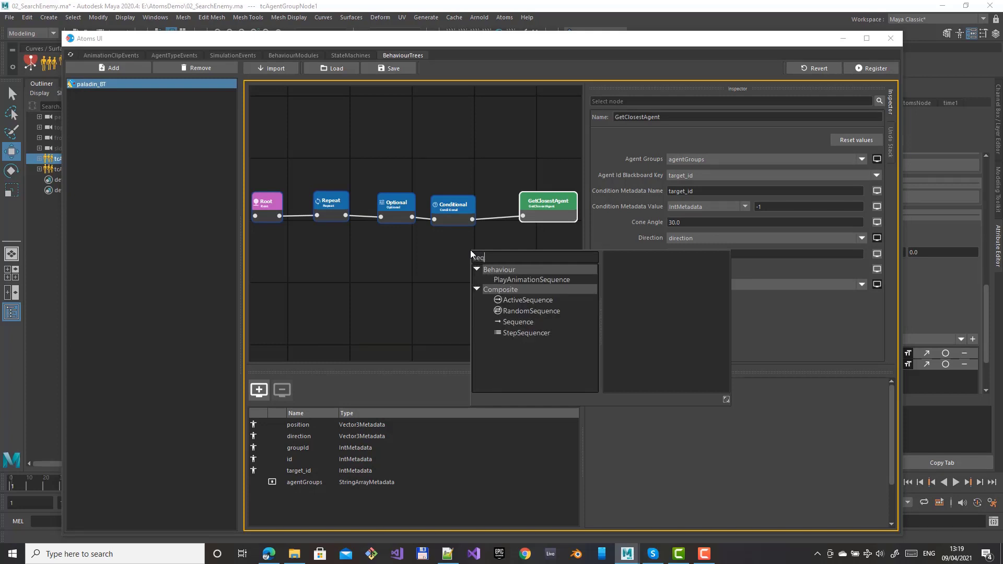
{"action": "double_click", "coordinate": [514, 323]}
{"action": "left_click_drag", "start_coordinate": [502, 257], "coordinate": [517, 242]}
{"action": "left_click_drag", "start_coordinate": [472, 219], "coordinate": [524, 216]}
{"action": "left_click", "coordinate": [522, 183]}
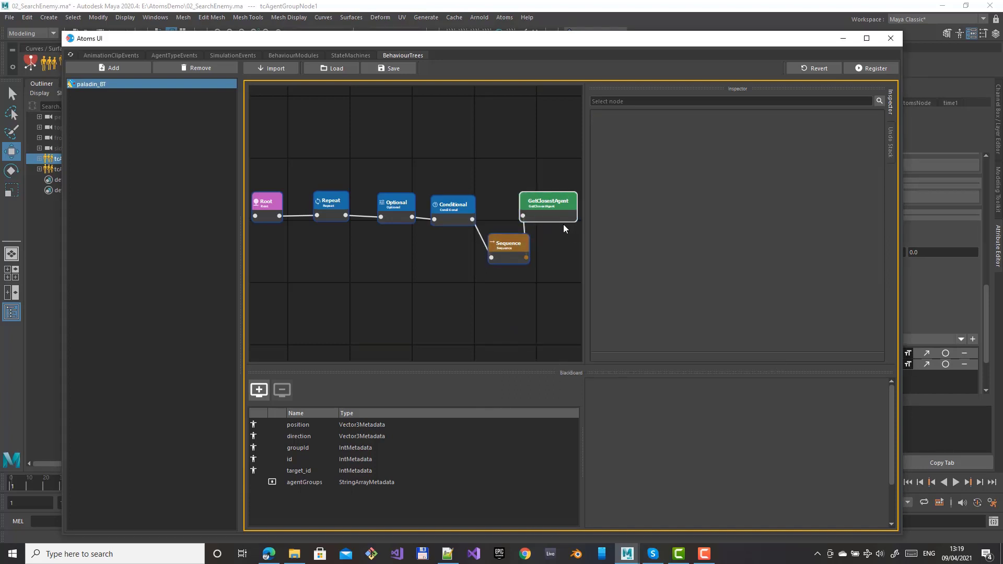
- Widen the node graph area and line up the Sequence node between Conditional and GetClosestAgent
{"action": "left_click_drag", "start_coordinate": [585, 239], "coordinate": [669, 236]}
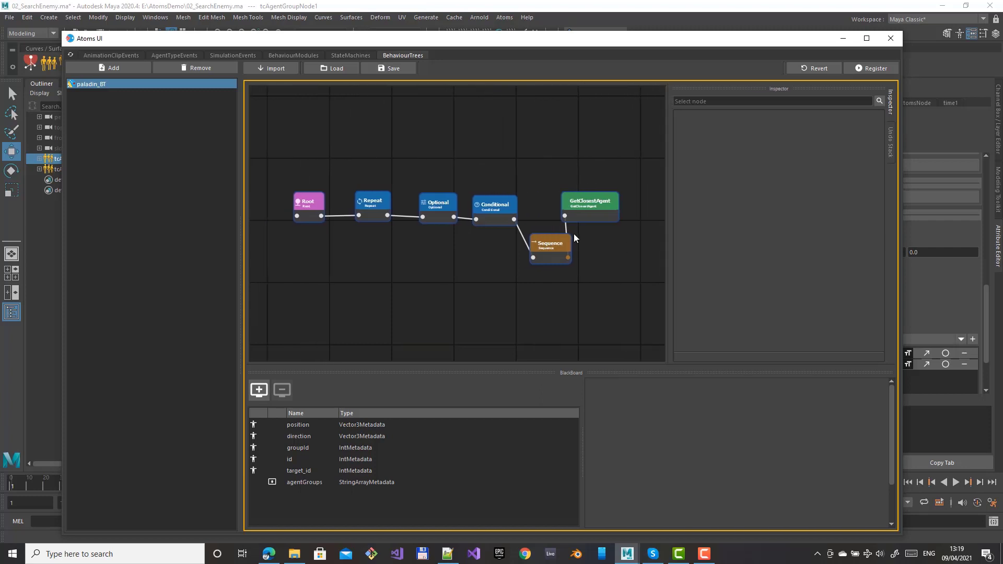
{"action": "left_click", "coordinate": [591, 205]}
{"action": "left_click_drag", "start_coordinate": [547, 248], "coordinate": [550, 211]}
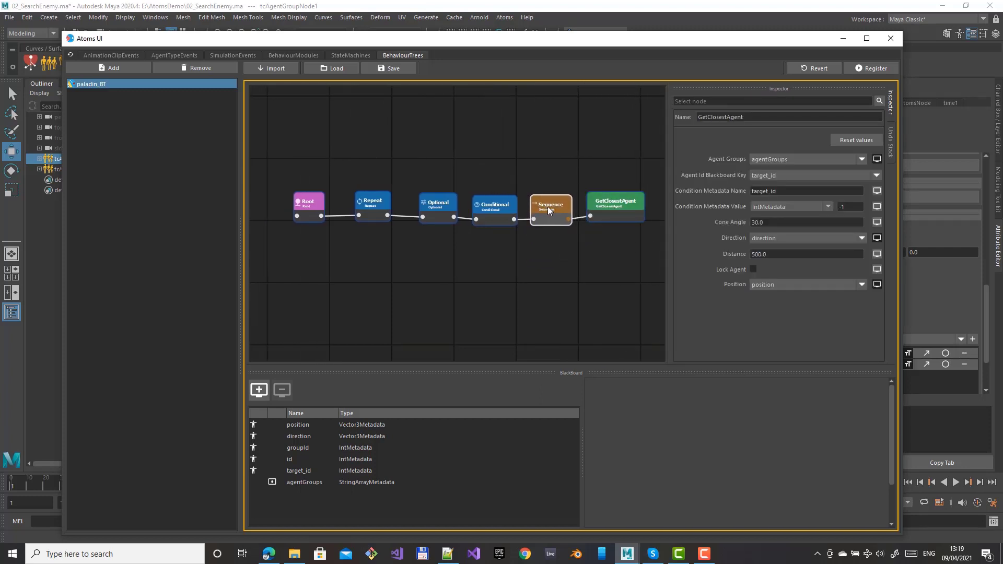
{"action": "left_click", "coordinate": [546, 206]}
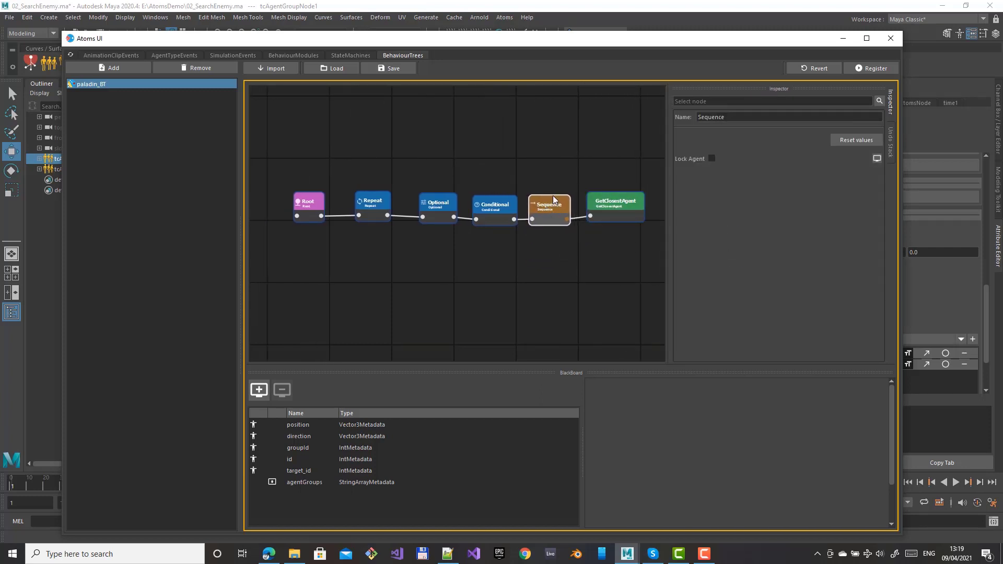
- Add a SetAgentMetadata behaviour below GetClosestAgent and connect it as the second child of the Sequence node
{"action": "left_click", "coordinate": [595, 201]}
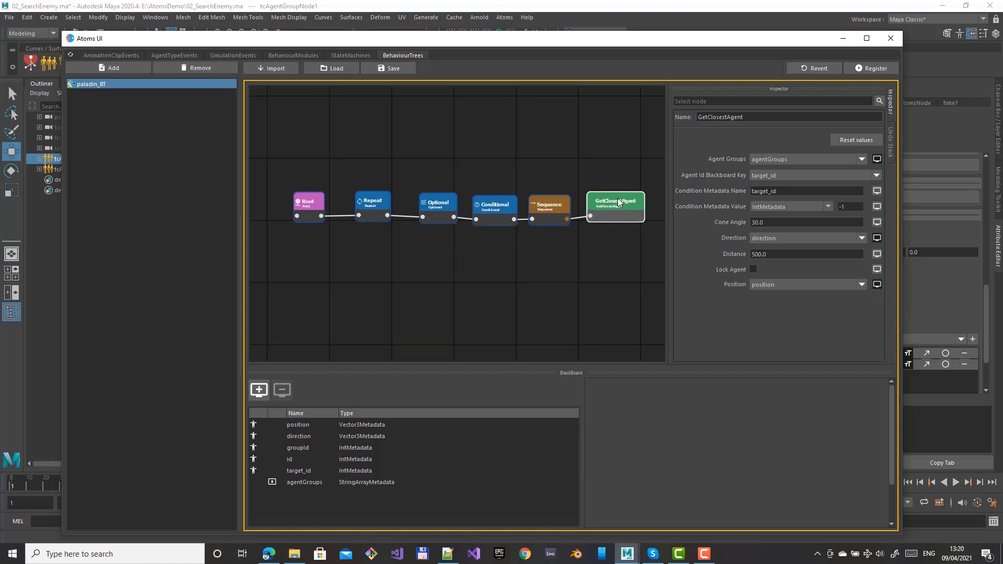
{"action": "left_click_drag", "start_coordinate": [617, 205], "coordinate": [624, 186]}
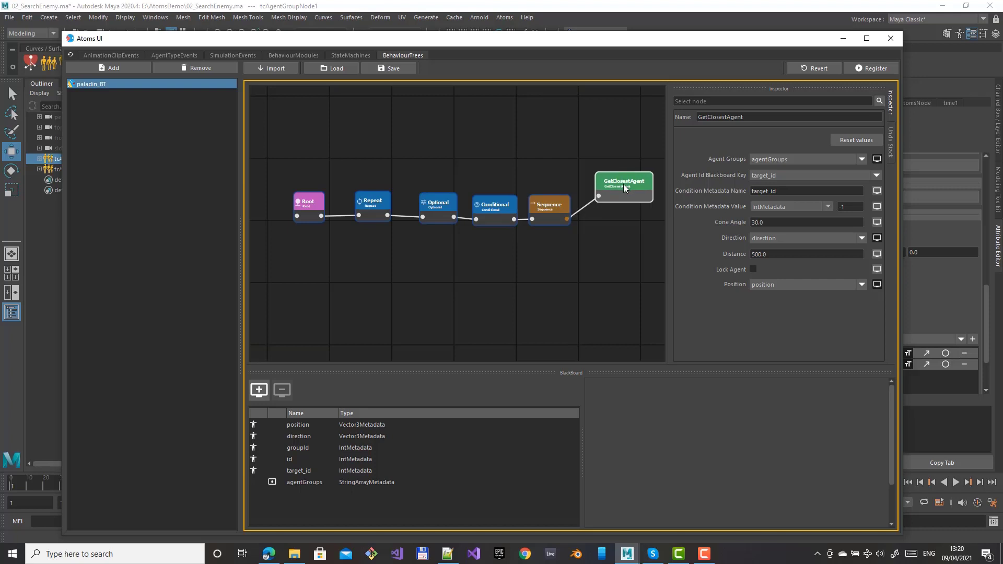
{"action": "right_click", "coordinate": [600, 237]}
{"action": "type", "text": "set"}
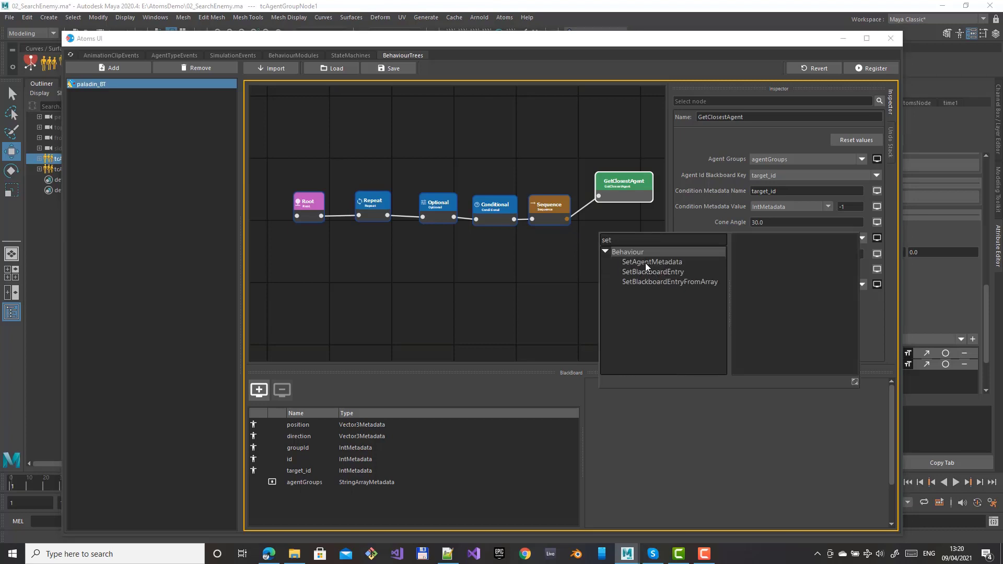
{"action": "double_click", "coordinate": [644, 262]}
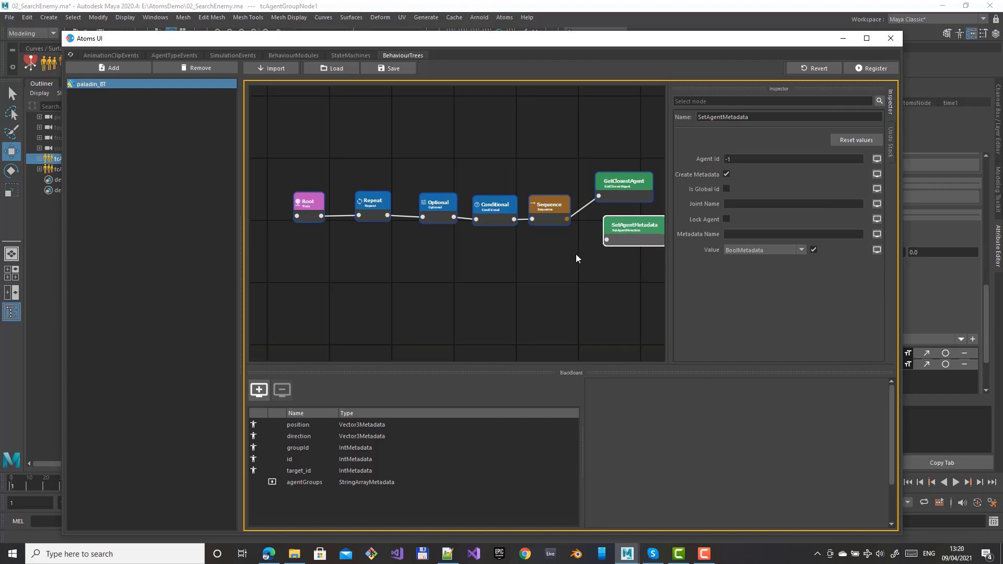
{"action": "left_click", "coordinate": [625, 178]}
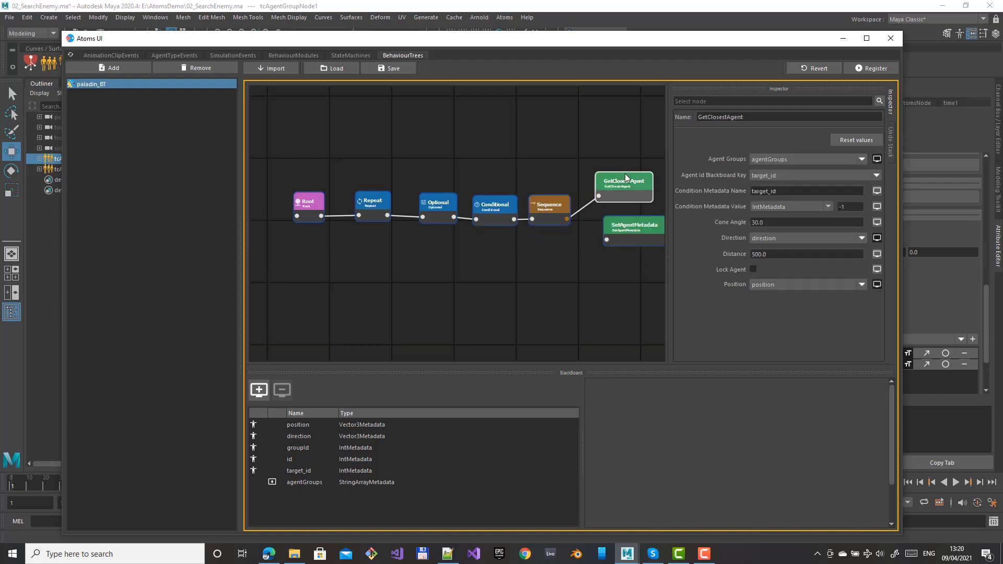
{"action": "left_click", "coordinate": [625, 229]}
{"action": "left_click_drag", "start_coordinate": [594, 232], "coordinate": [621, 224]}
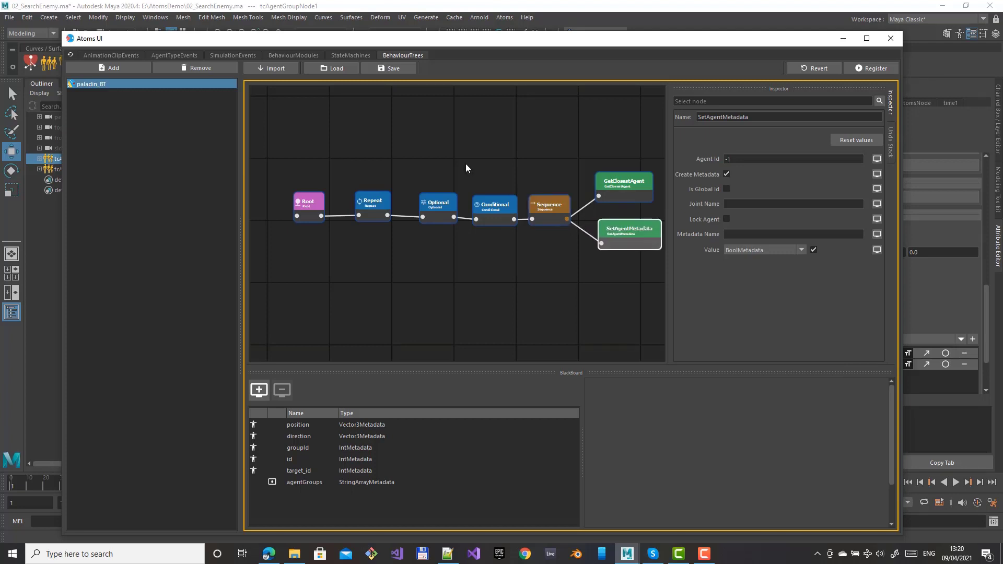
- Set SetAgentMetadata's Metadata Name to target_id and link its Value to the id blackboard entry
{"action": "left_click", "coordinate": [742, 235]}
{"action": "left_click", "coordinate": [775, 251]}
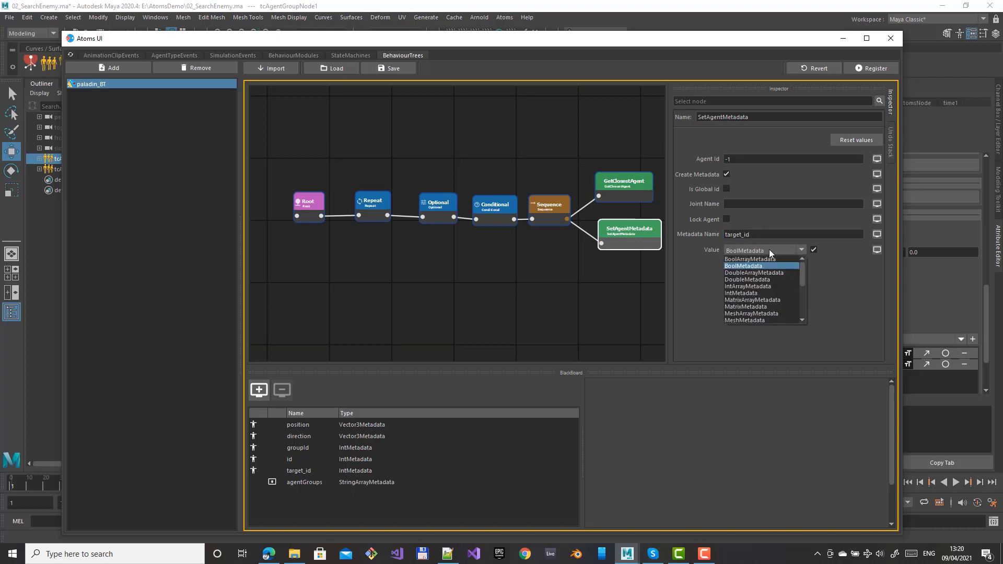
{"action": "left_click", "coordinate": [756, 292]}
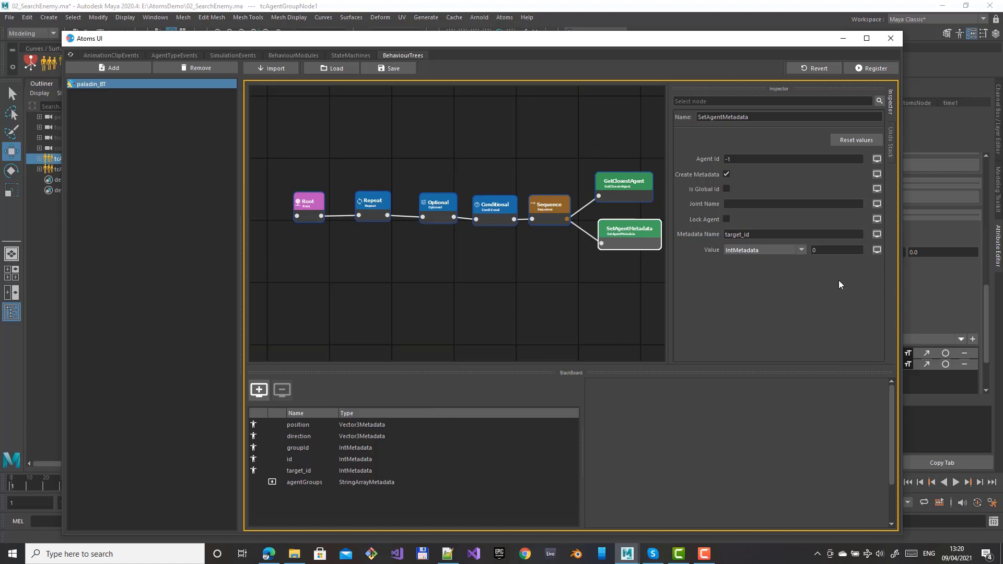
{"action": "left_click", "coordinate": [876, 250]}
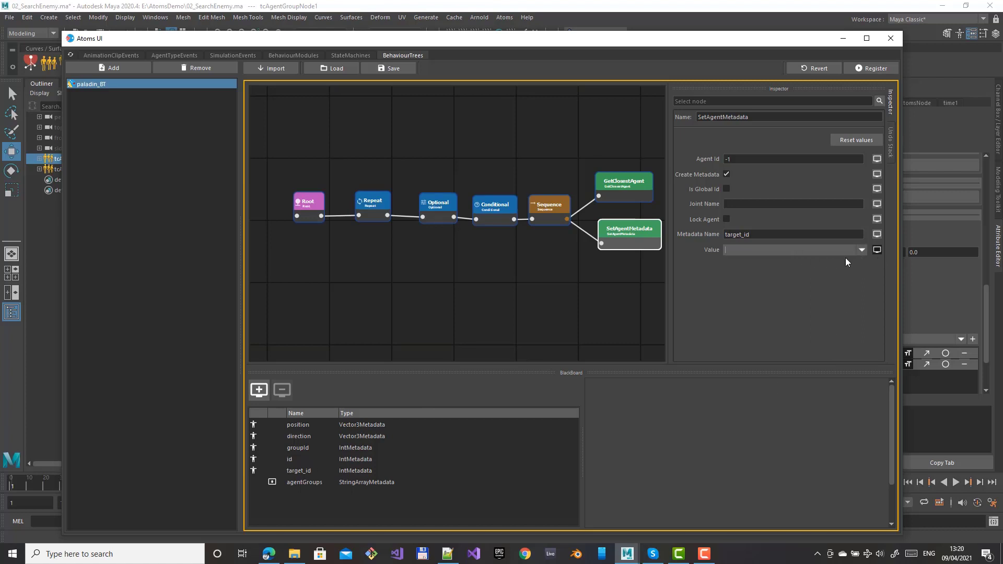
{"action": "left_click", "coordinate": [862, 250]}
{"action": "left_click", "coordinate": [774, 275]}
- Link SetAgentMetadata's Agent Id to the target_id blackboard entry with Is Global Id enabled, and register the behaviour tree
{"action": "double_click", "coordinate": [742, 160]}
{"action": "left_click", "coordinate": [614, 200]}
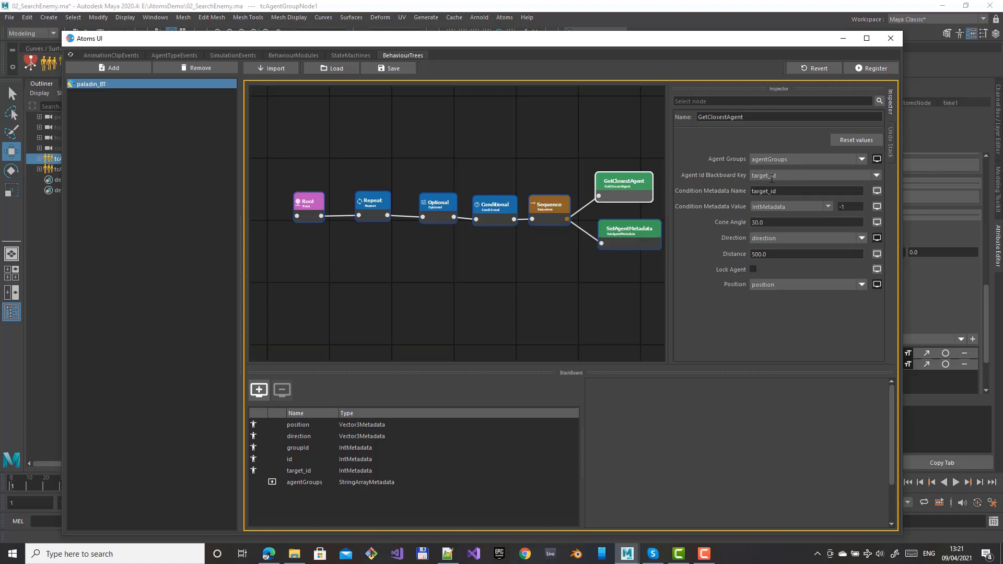
{"action": "left_click", "coordinate": [630, 234]}
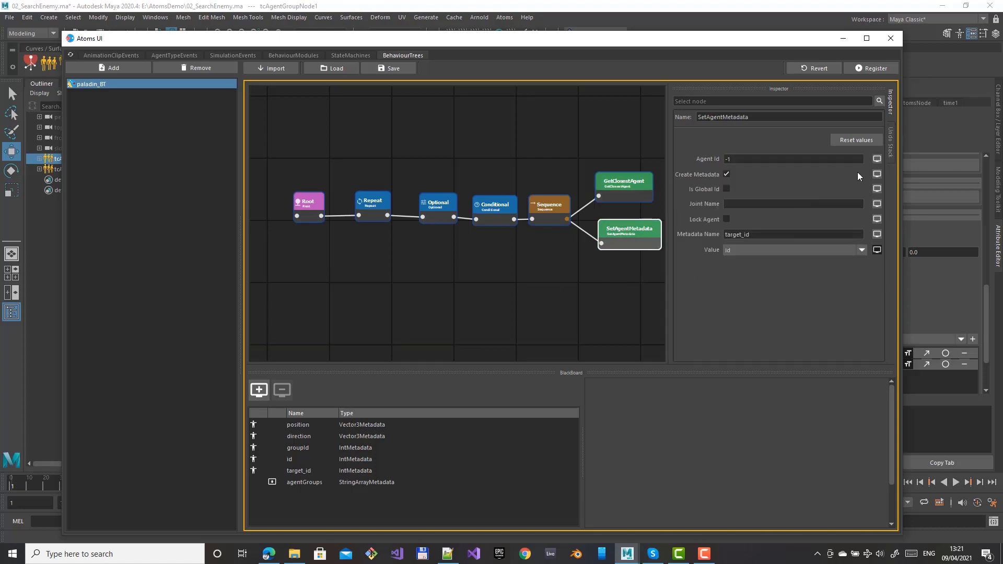
{"action": "left_click", "coordinate": [876, 160]}
{"action": "left_click", "coordinate": [861, 159]}
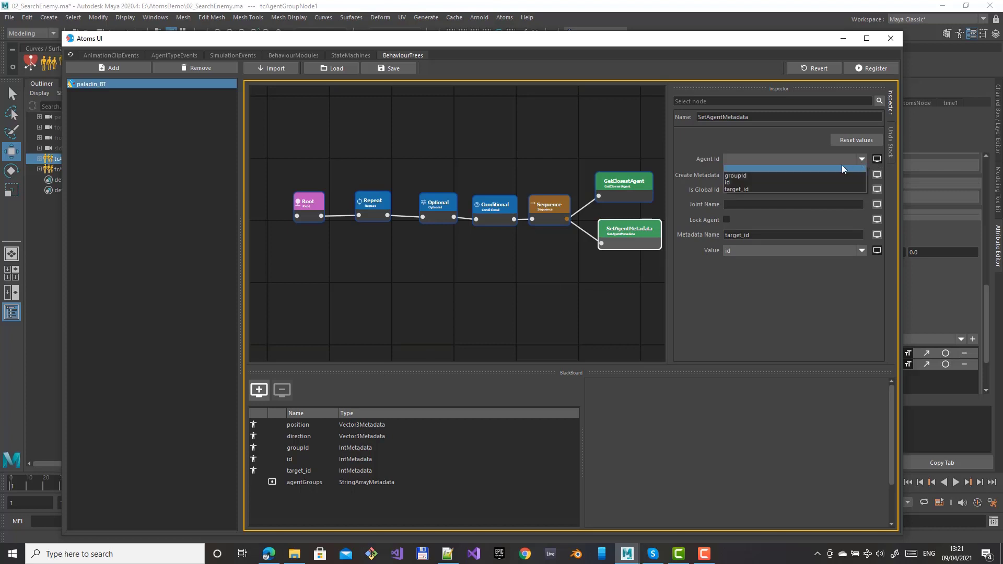
{"action": "left_click", "coordinate": [788, 189]}
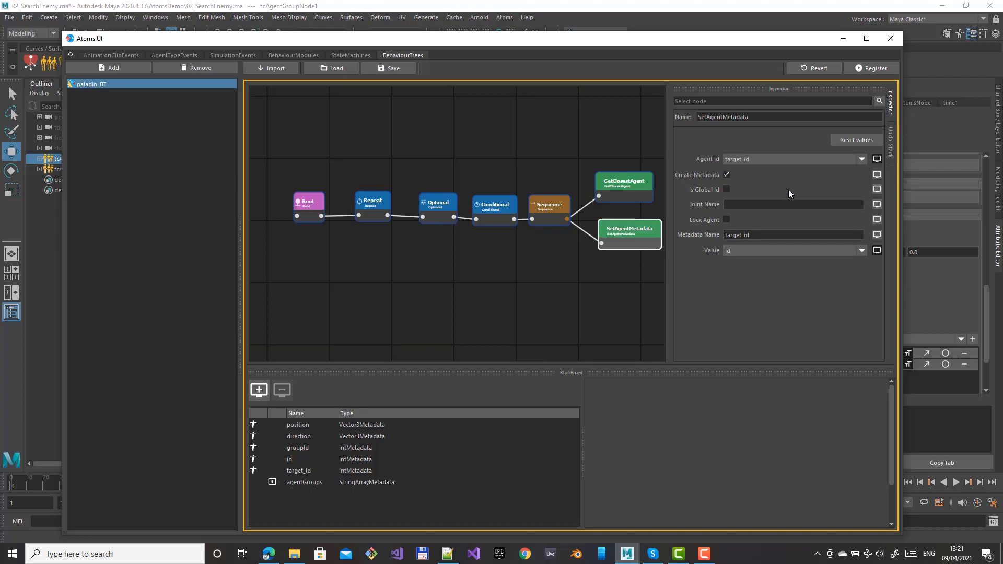
{"action": "left_click", "coordinate": [726, 189]}
{"action": "left_click", "coordinate": [880, 69]}
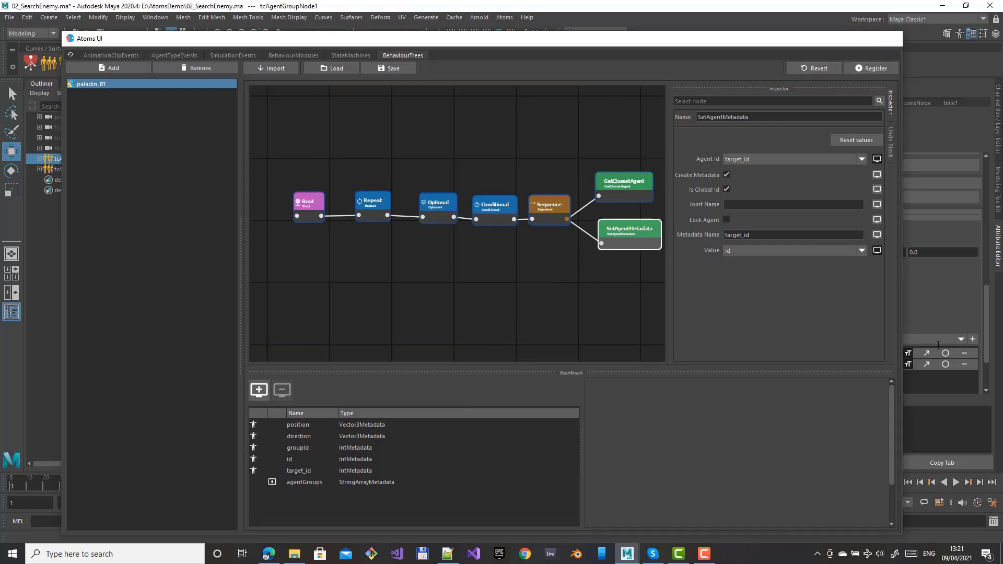
{"action": "left_click", "coordinate": [890, 38]}
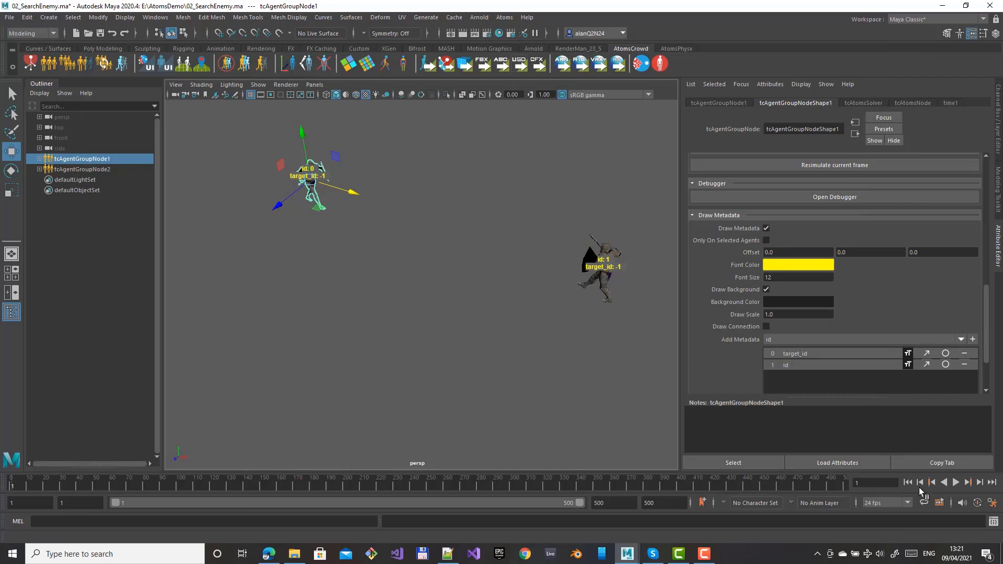
- Replay the simulation, stopping to check that both agents target each other's id, and return to the first frame
{"action": "left_click", "coordinate": [956, 482]}
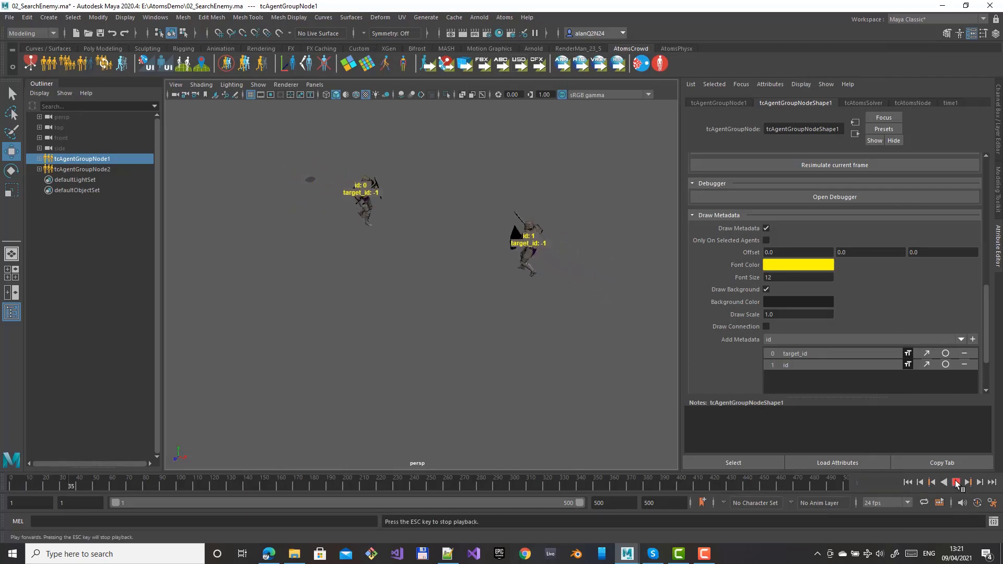
{"action": "left_click", "coordinate": [956, 482]}
{"action": "scroll", "coordinate": [405, 208], "scroll_direction": "up", "scroll_amount": 2}
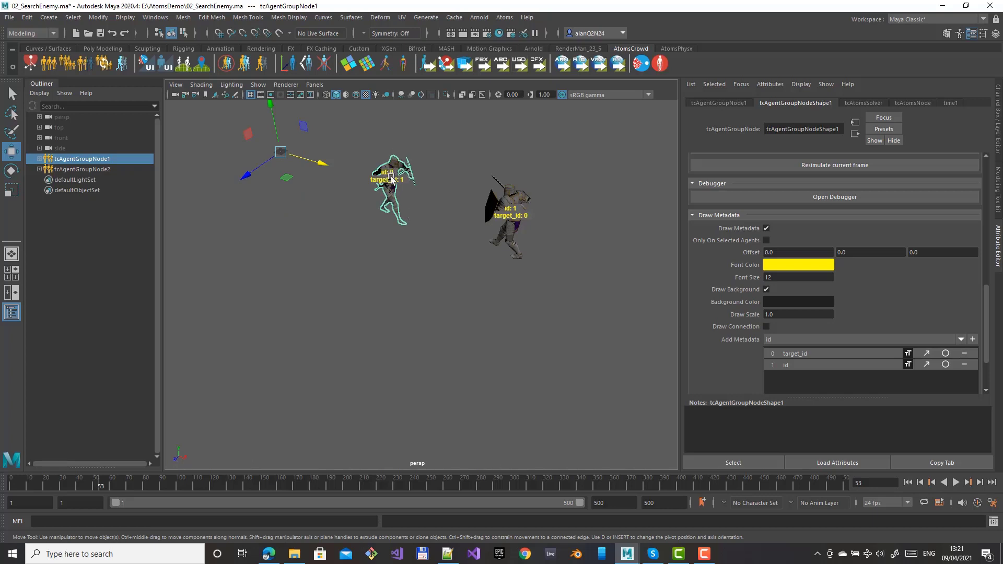
{"action": "left_click", "coordinate": [956, 482]}
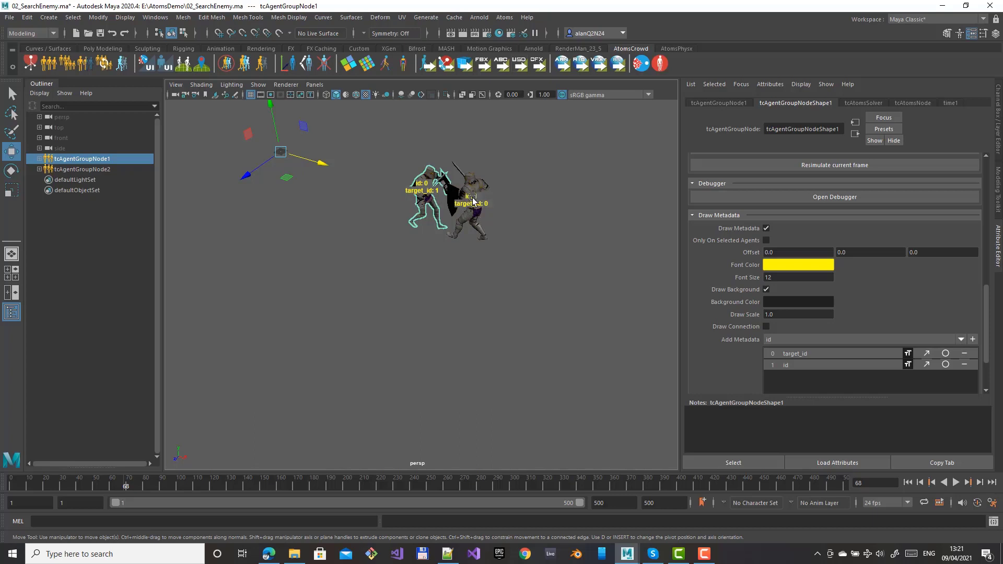
{"action": "left_click", "coordinate": [908, 483]}
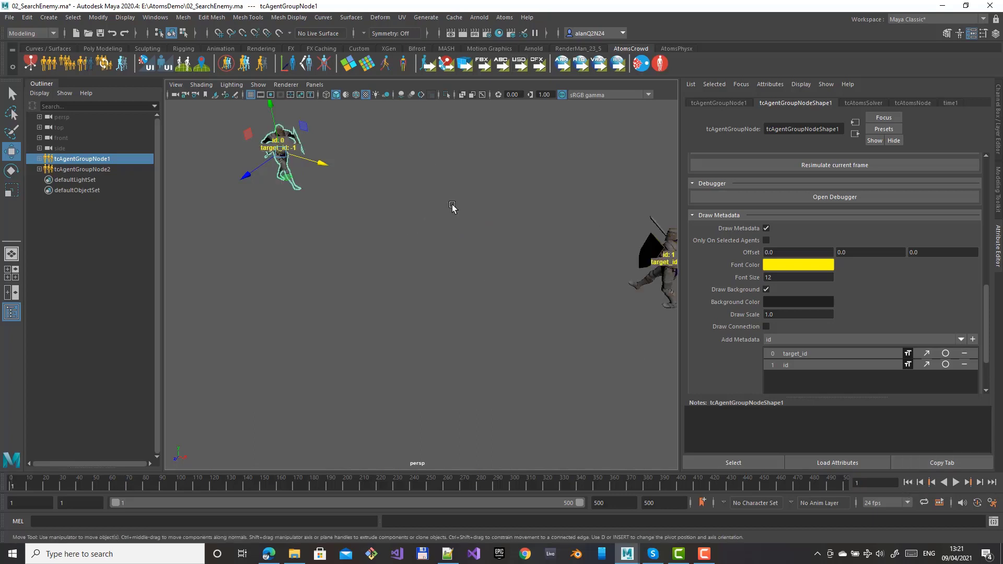
- Shift the Root, Repeat, Optional and Conditional nodes of paladin_BT away from Sequence to free up space, and register the tree
{"action": "left_click", "coordinate": [504, 17]}
{"action": "left_click", "coordinate": [537, 151]}
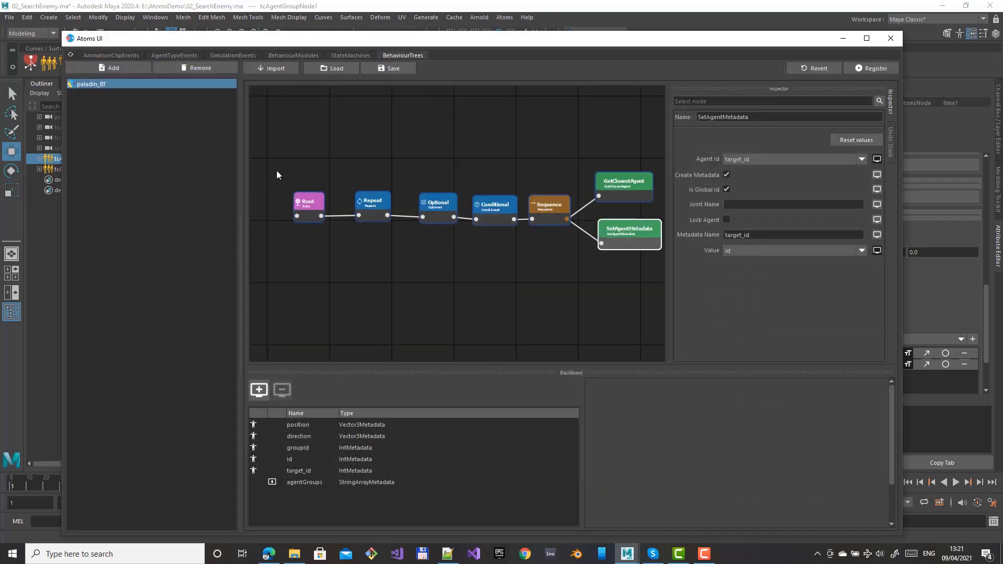
{"action": "left_click_drag", "start_coordinate": [272, 159], "coordinate": [404, 203]}
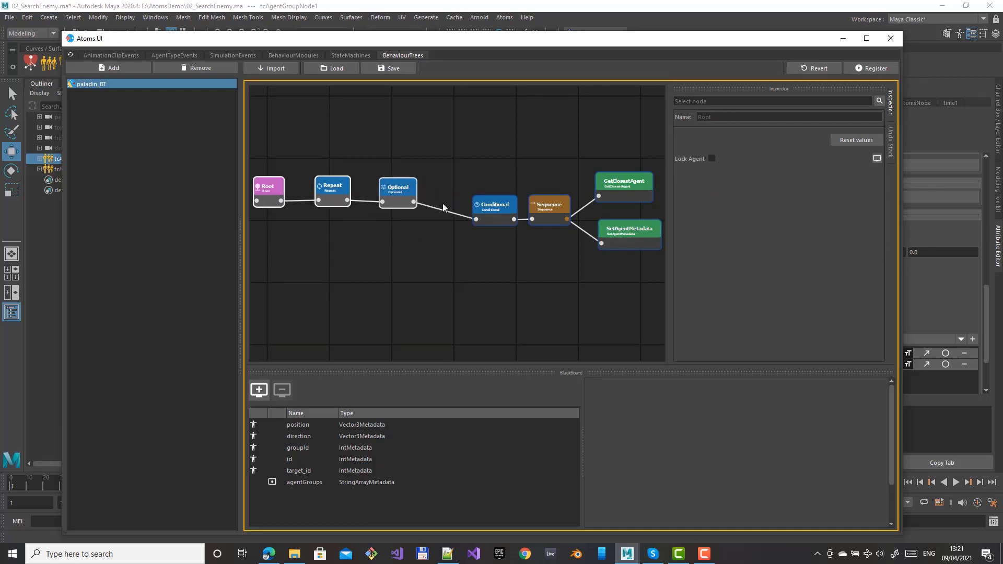
{"action": "left_click_drag", "start_coordinate": [517, 217], "coordinate": [486, 205]}
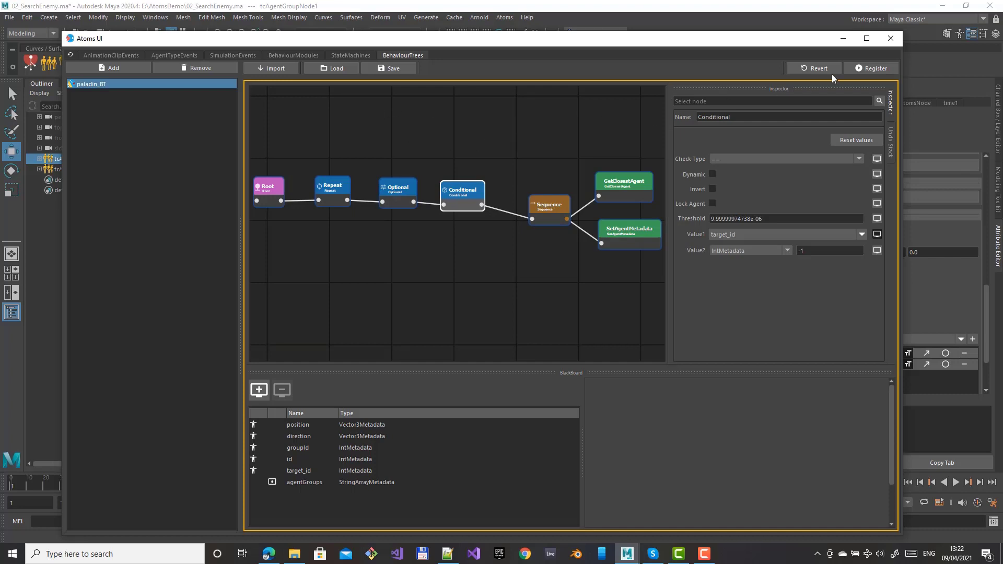
{"action": "left_click", "coordinate": [871, 69]}
{"action": "left_click", "coordinate": [891, 38]}
- Set the third Size value of the gridLayout module to 3 for both tcAgentGroupNode1 and tcAgentGroupNode2
{"action": "left_click", "coordinate": [335, 216]}
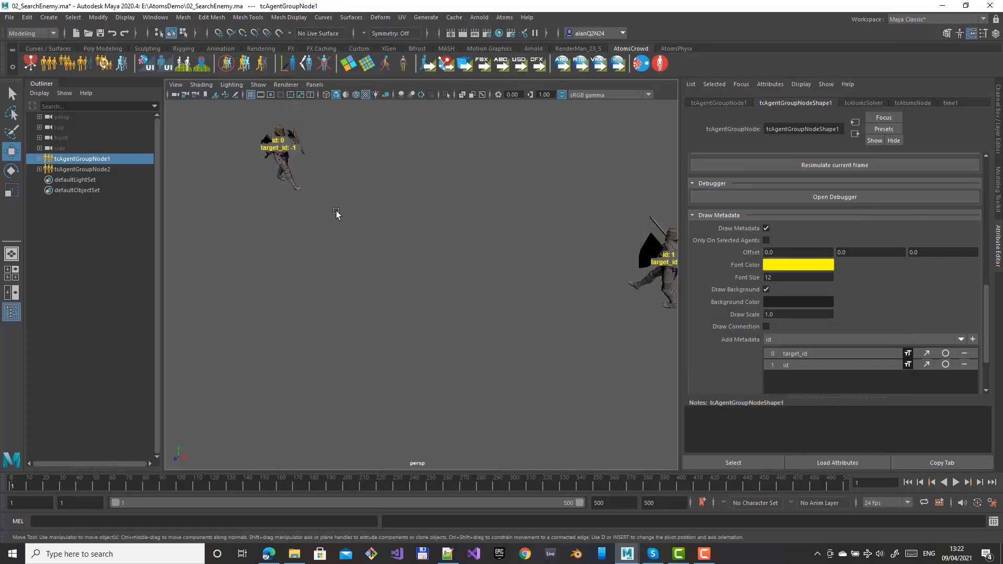
{"action": "left_click", "coordinate": [300, 189]}
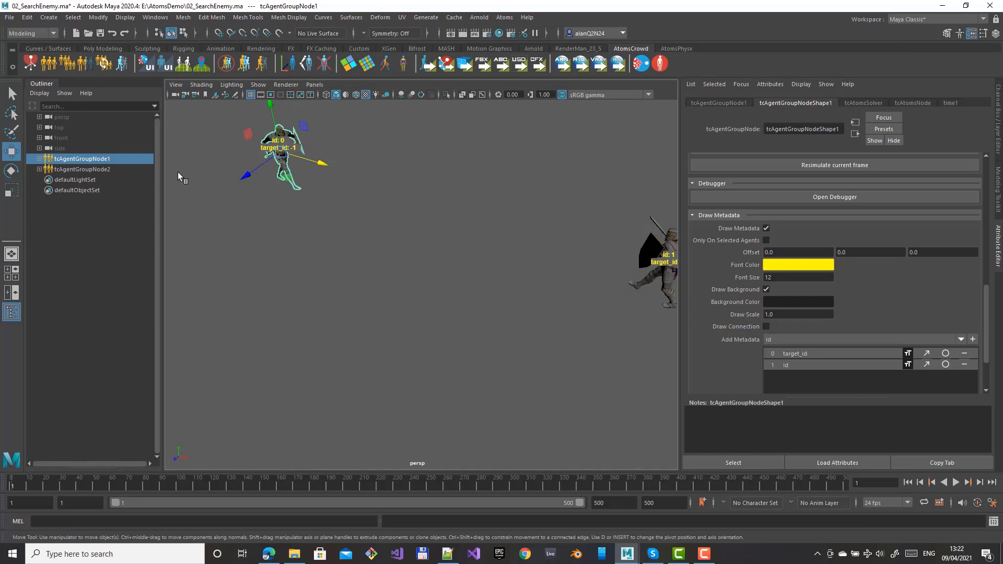
{"action": "scroll", "coordinate": [744, 231], "scroll_direction": "up", "scroll_amount": 4}
{"action": "scroll", "coordinate": [743, 230], "scroll_direction": "up", "scroll_amount": 5}
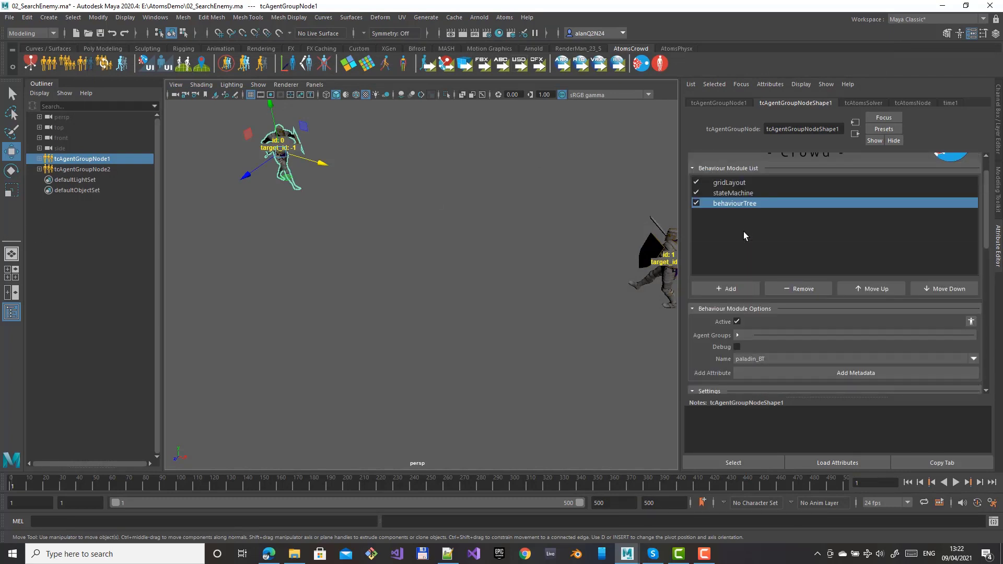
{"action": "left_click", "coordinate": [731, 183]}
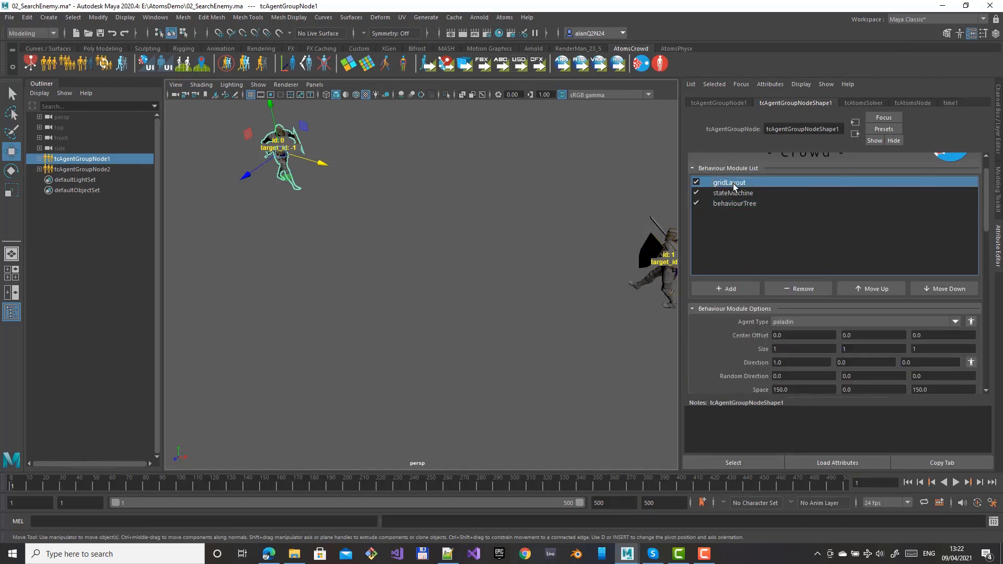
{"action": "scroll", "coordinate": [794, 259], "scroll_direction": "down", "scroll_amount": 3}
{"action": "left_click", "coordinate": [776, 223]}
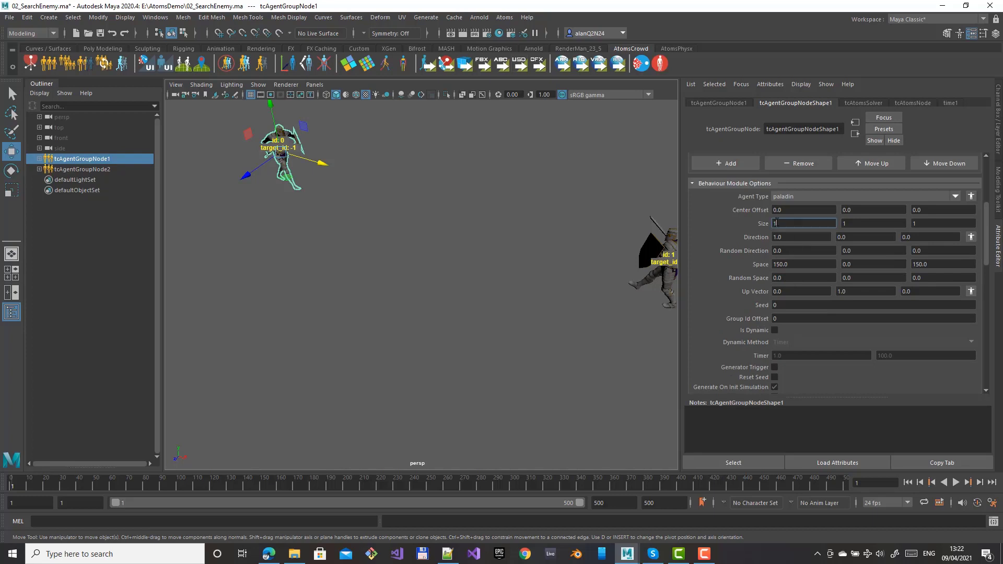
{"action": "left_click", "coordinate": [944, 223]}
{"action": "type", "text": "3"}
{"action": "key", "text": "Return"}
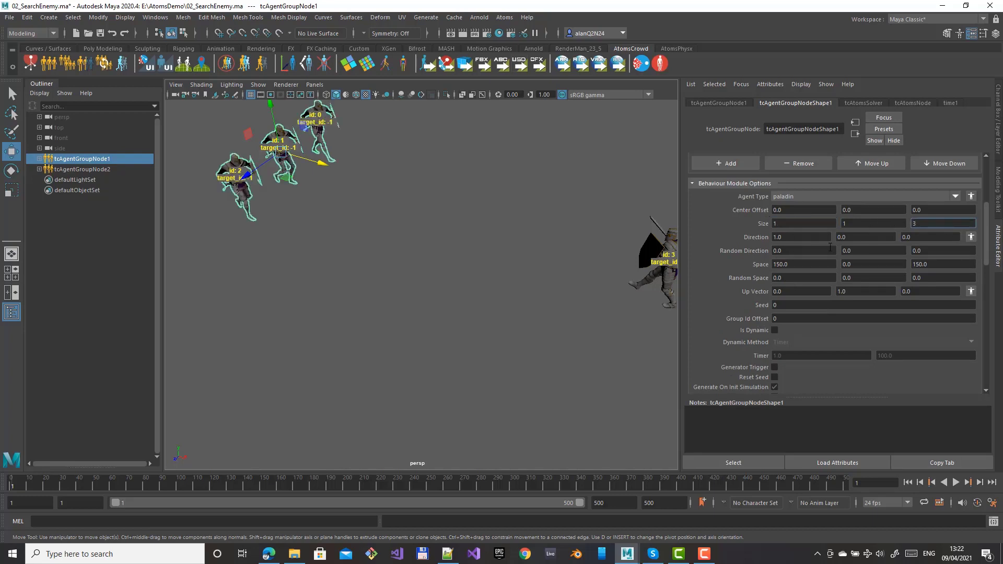
{"action": "left_click_drag", "start_coordinate": [629, 223], "coordinate": [695, 287]}
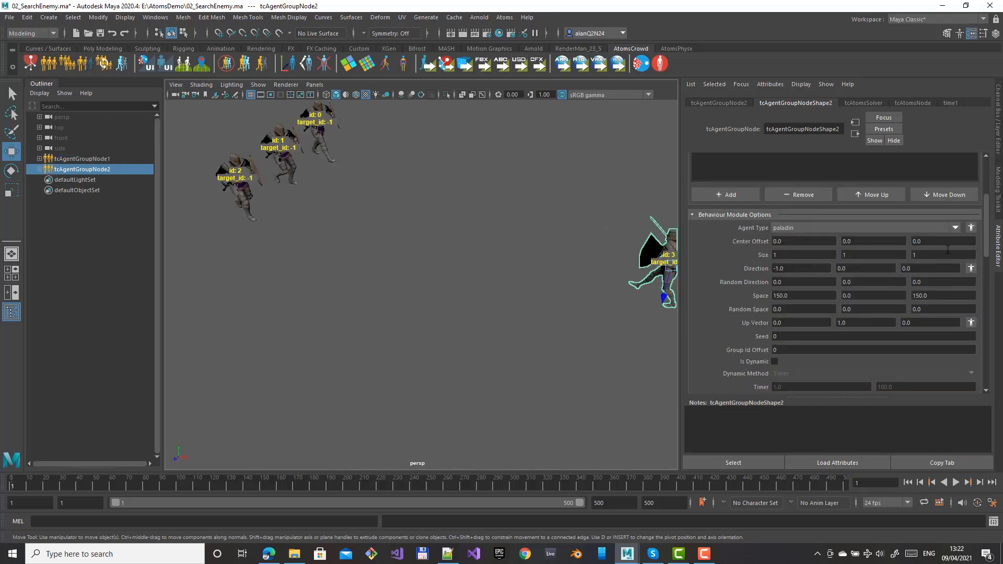
{"action": "left_click_drag", "start_coordinate": [936, 254], "coordinate": [906, 257]}
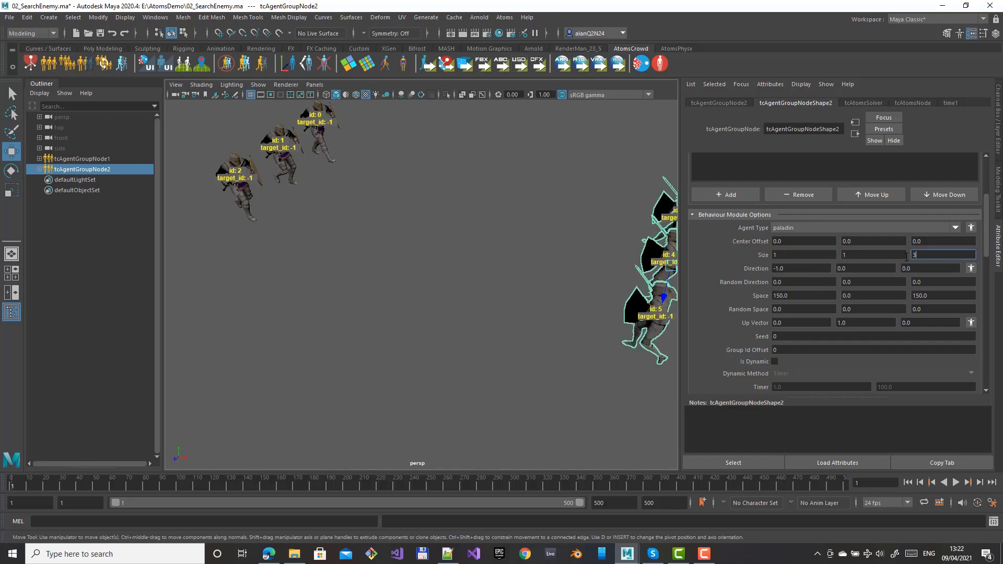
- Play the simulation to check the target_id of every agent in both groups, and return to the first frame
{"action": "left_click", "coordinate": [955, 482]}
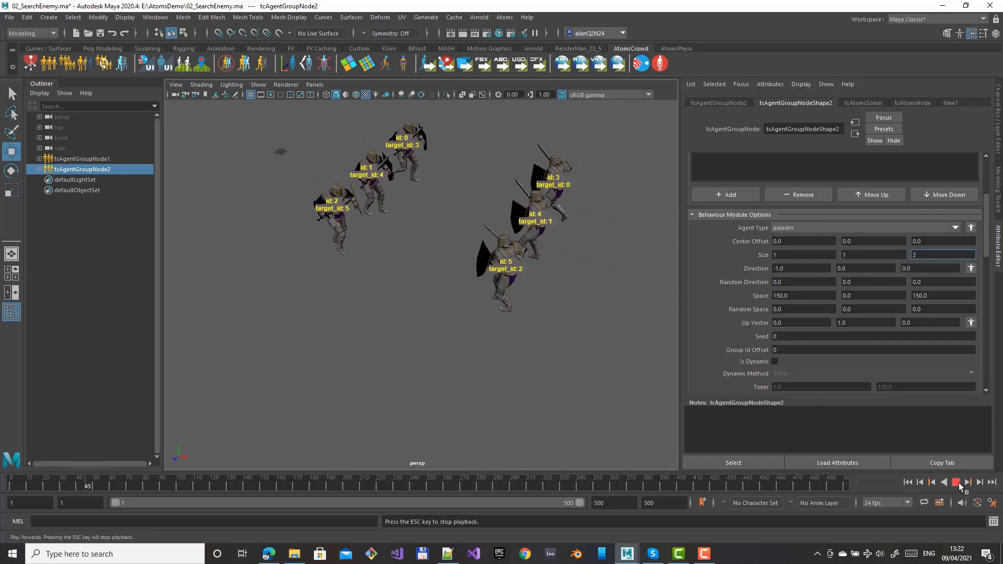
{"action": "left_click", "coordinate": [958, 485]}
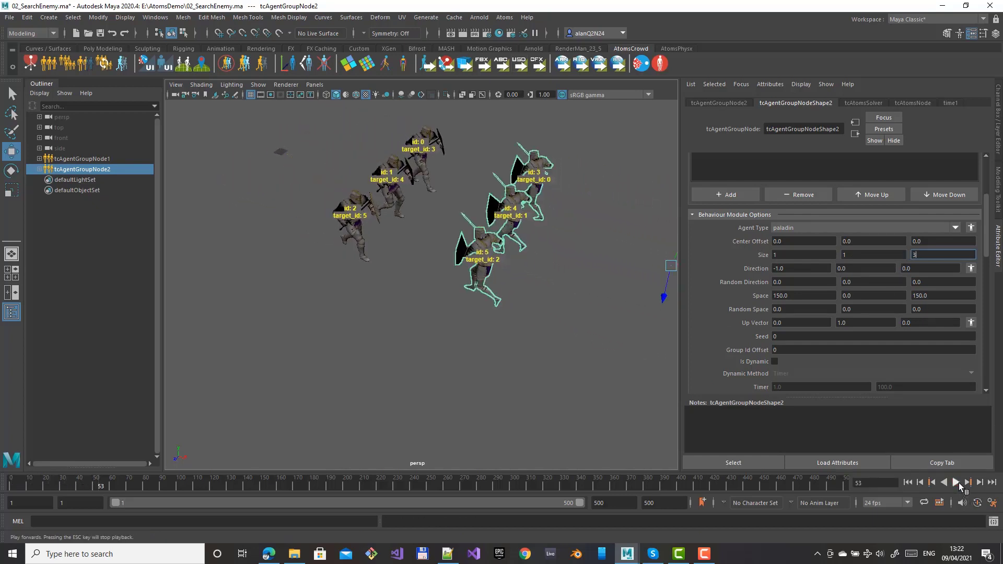
{"action": "left_click", "coordinate": [907, 483]}
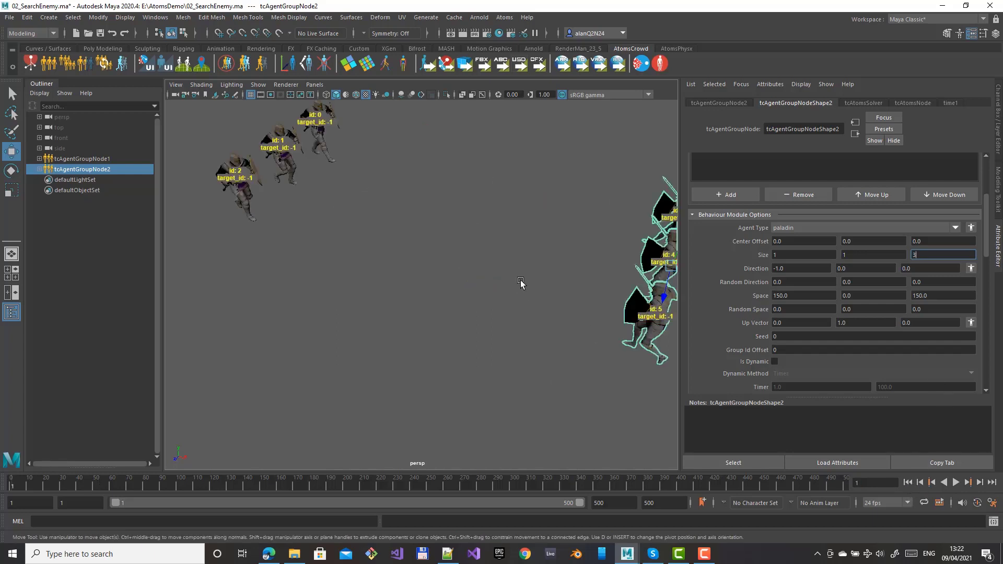
- Reopen the paladin_BT behaviour tree and add a Lock decorator above the link between Conditional and Sequence
{"action": "left_click", "coordinate": [504, 17]}
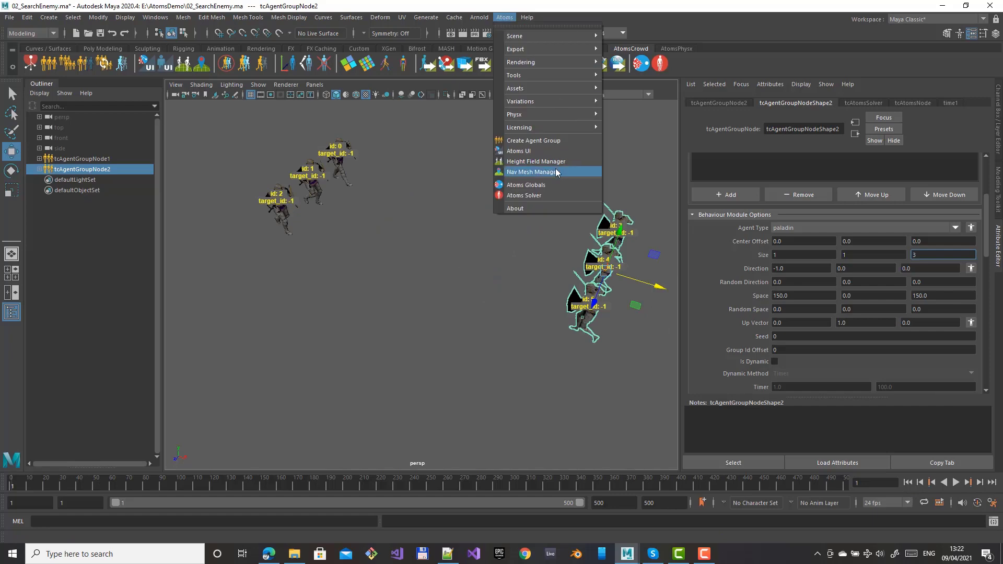
{"action": "left_click", "coordinate": [532, 151]}
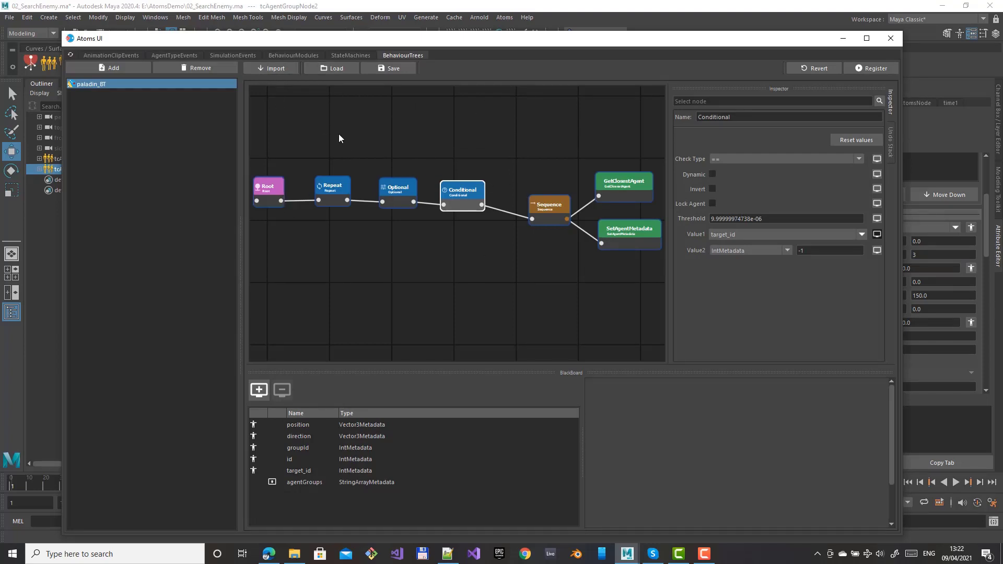
{"action": "left_click_drag", "start_coordinate": [303, 38], "coordinate": [321, 296]}
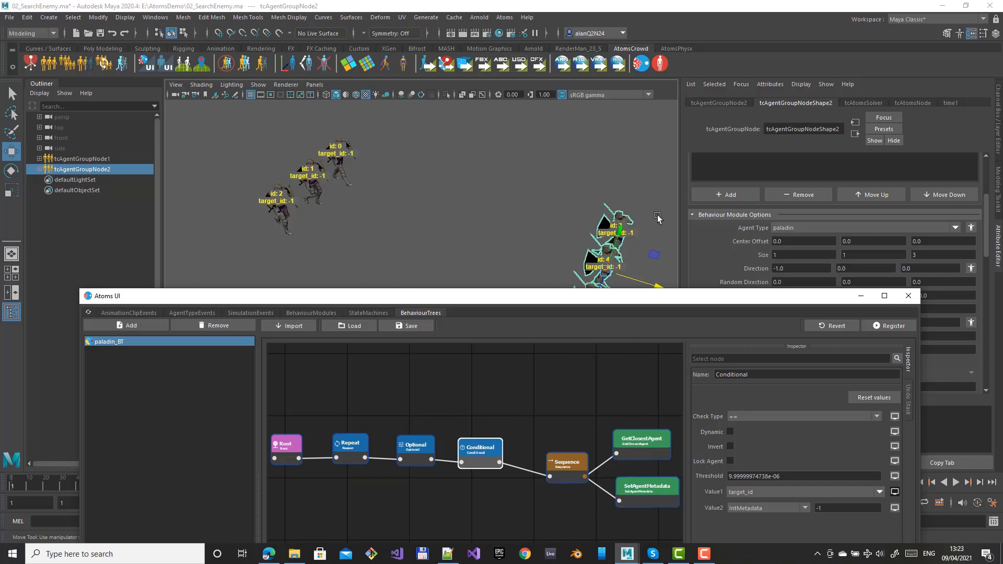
{"action": "left_click_drag", "start_coordinate": [583, 301], "coordinate": [573, 73]}
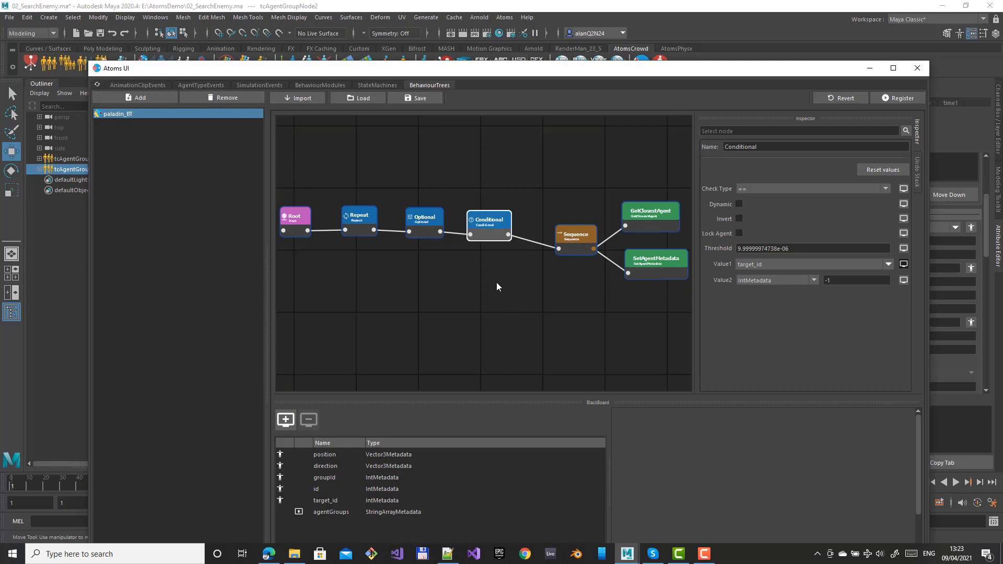
{"action": "key", "text": "Tab"}
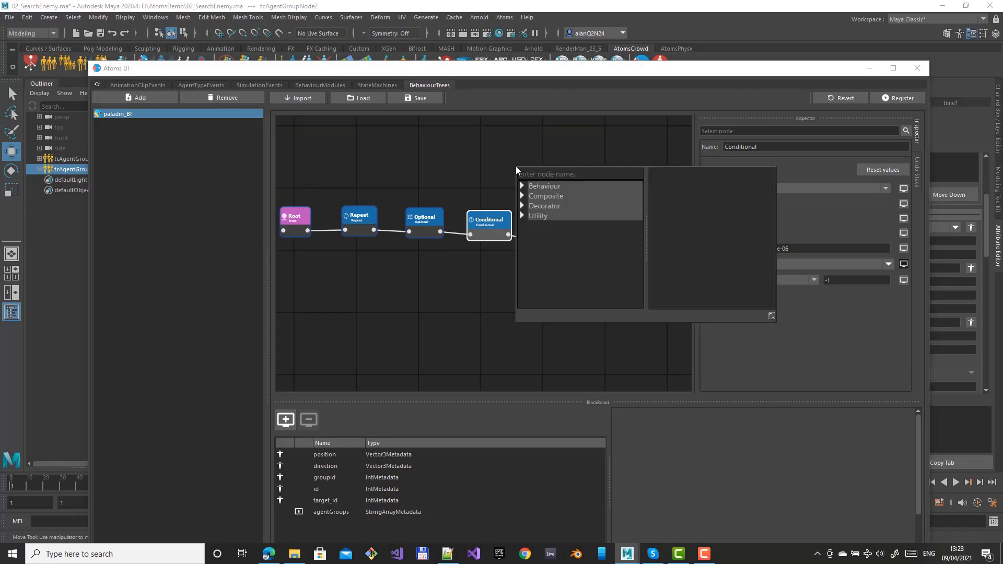
{"action": "type", "text": "loc"}
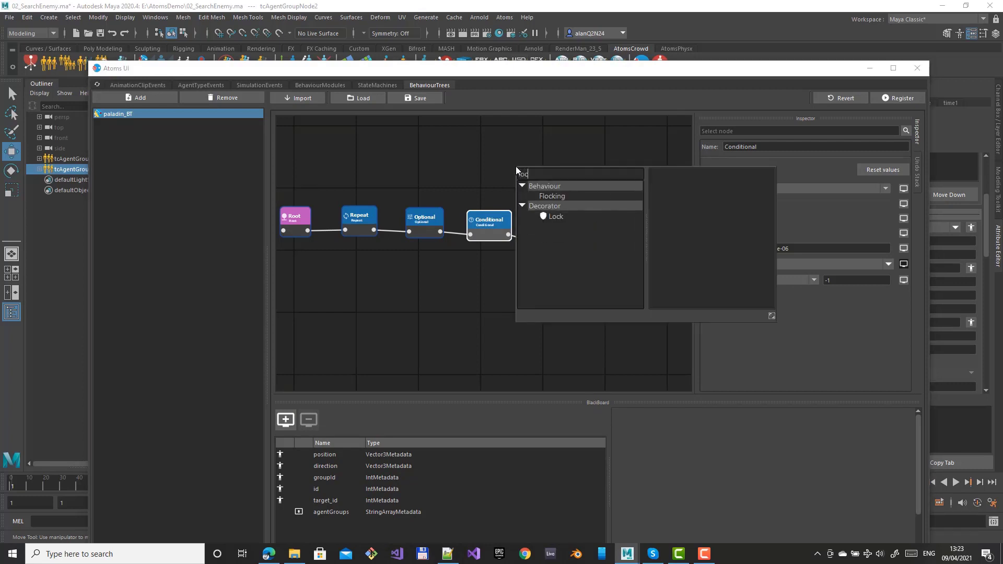
{"action": "left_click", "coordinate": [562, 215]}
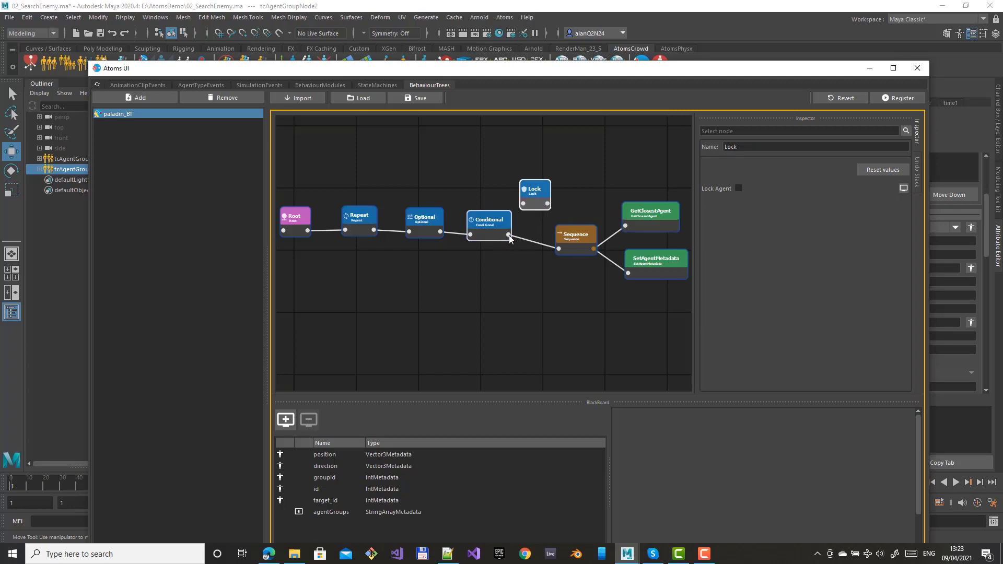
- Connect the Lock decorator between Conditional and Sequence, and line up the Lock, Sequence and SetAgentMetadata nodes
{"action": "left_click_drag", "start_coordinate": [508, 235], "coordinate": [523, 203]}
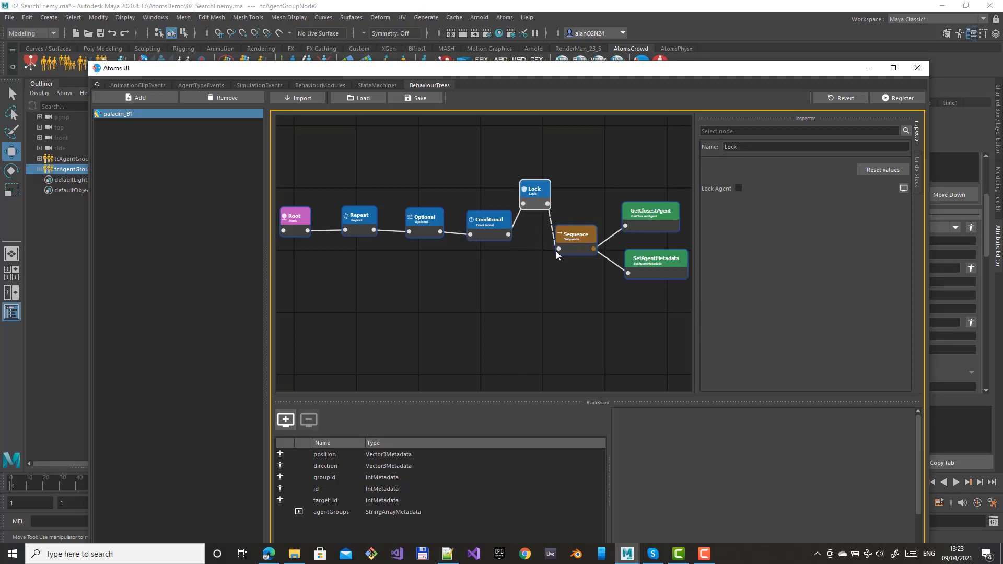
{"action": "left_click_drag", "start_coordinate": [557, 253], "coordinate": [558, 249]}
{"action": "left_click_drag", "start_coordinate": [546, 189], "coordinate": [577, 221]}
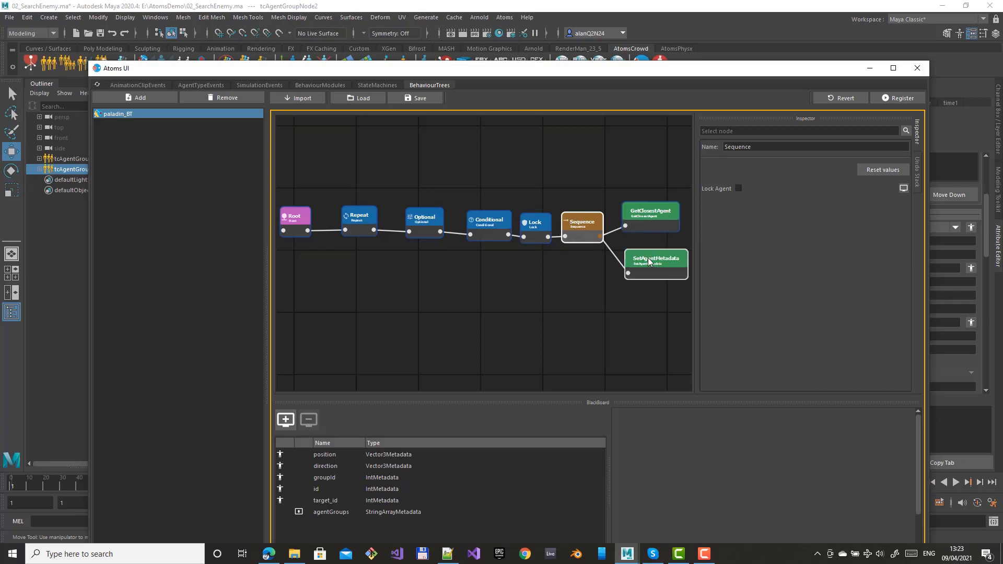
{"action": "left_click_drag", "start_coordinate": [648, 259], "coordinate": [643, 253]}
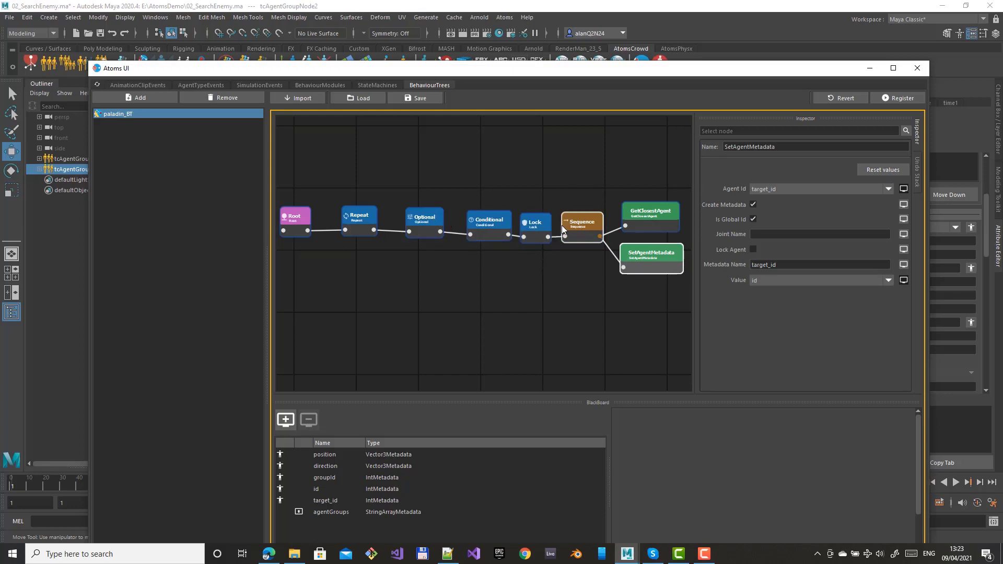
- Examine the Lock decorator with the Sequence, GetClosestAgent and SetAgentMetadata nodes it guards, and the Conditional node's check on target_id
{"action": "left_click_drag", "start_coordinate": [572, 174], "coordinate": [660, 299]}
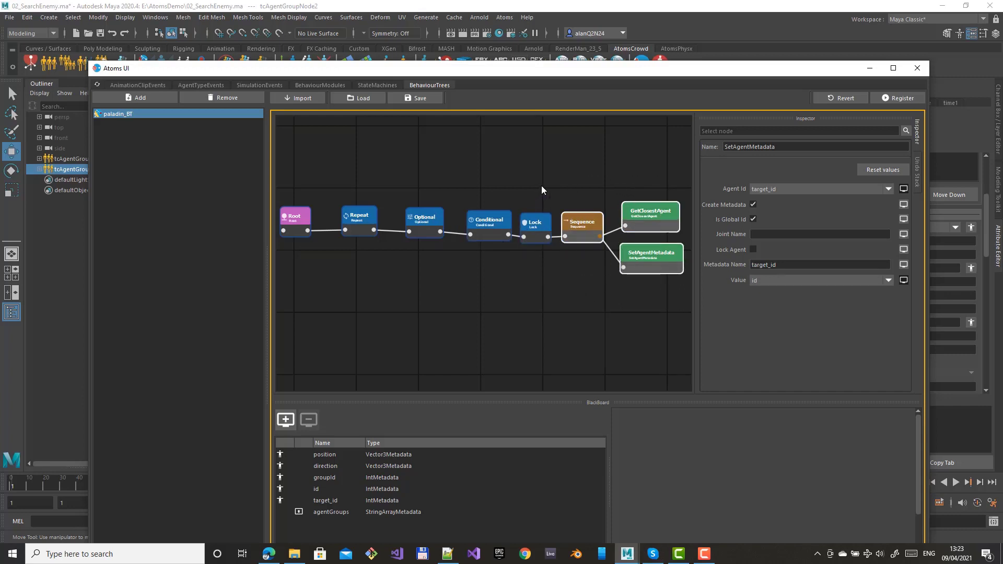
{"action": "left_click", "coordinate": [540, 226]}
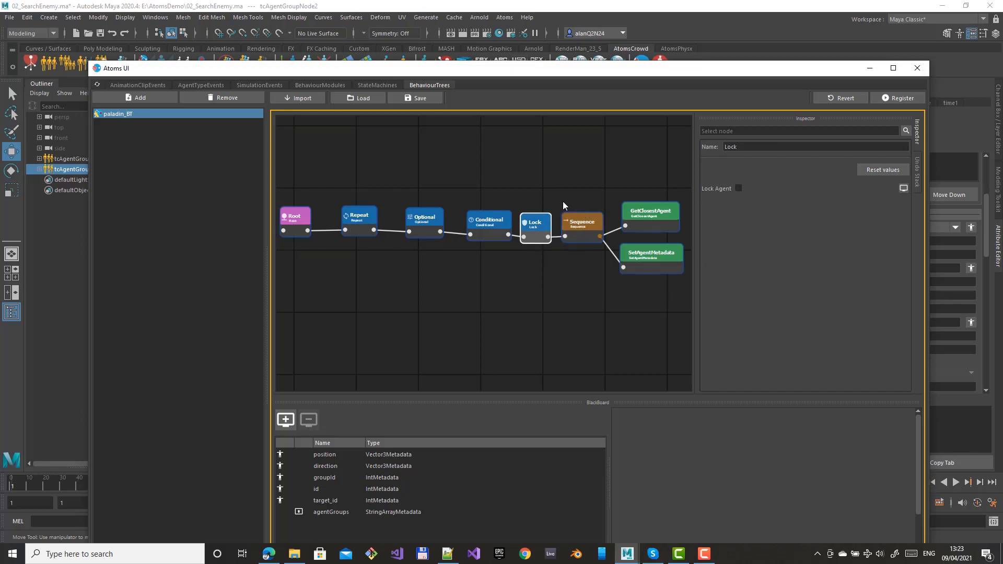
{"action": "left_click_drag", "start_coordinate": [569, 171], "coordinate": [654, 298]}
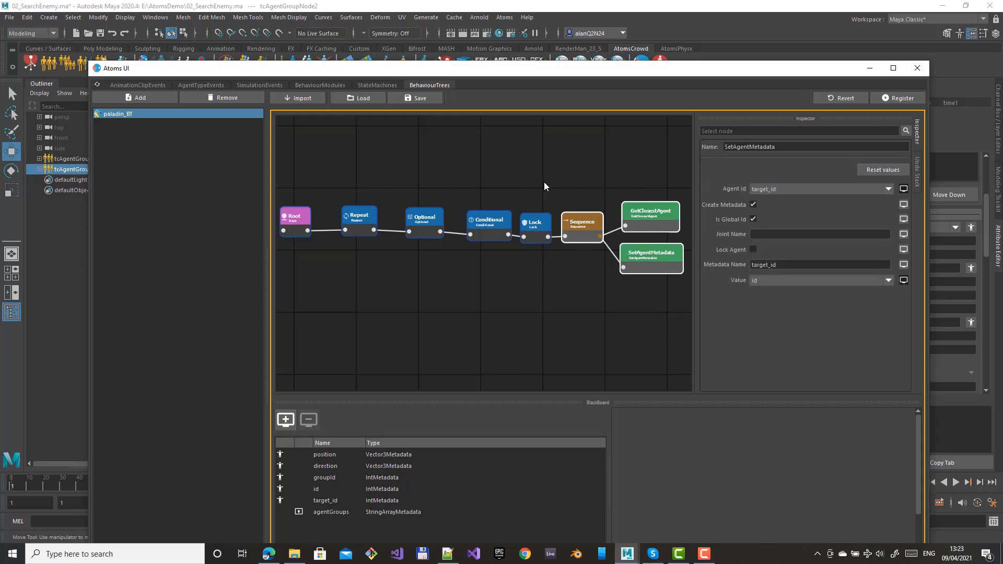
{"action": "left_click", "coordinate": [548, 184]}
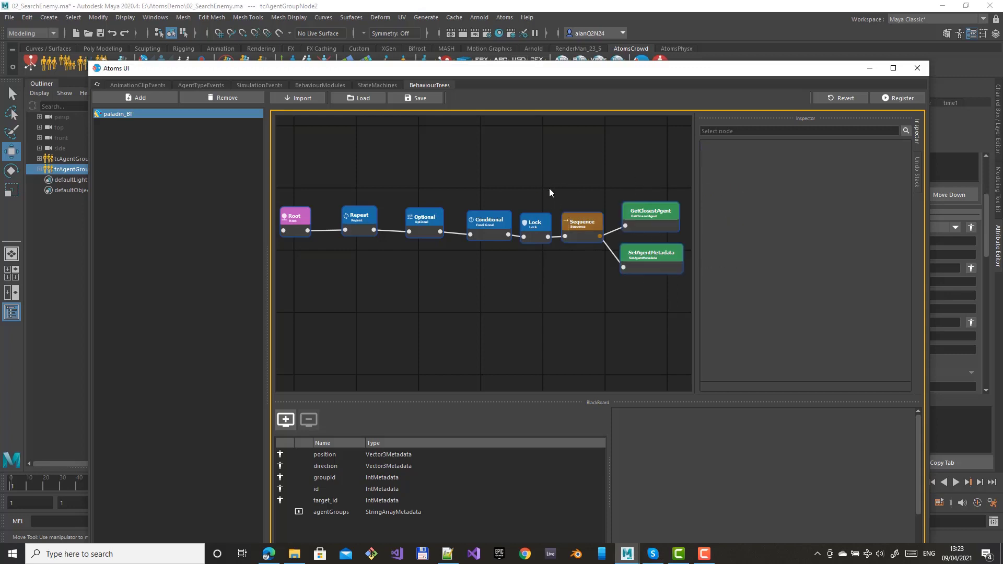
{"action": "left_click_drag", "start_coordinate": [585, 173], "coordinate": [650, 283]}
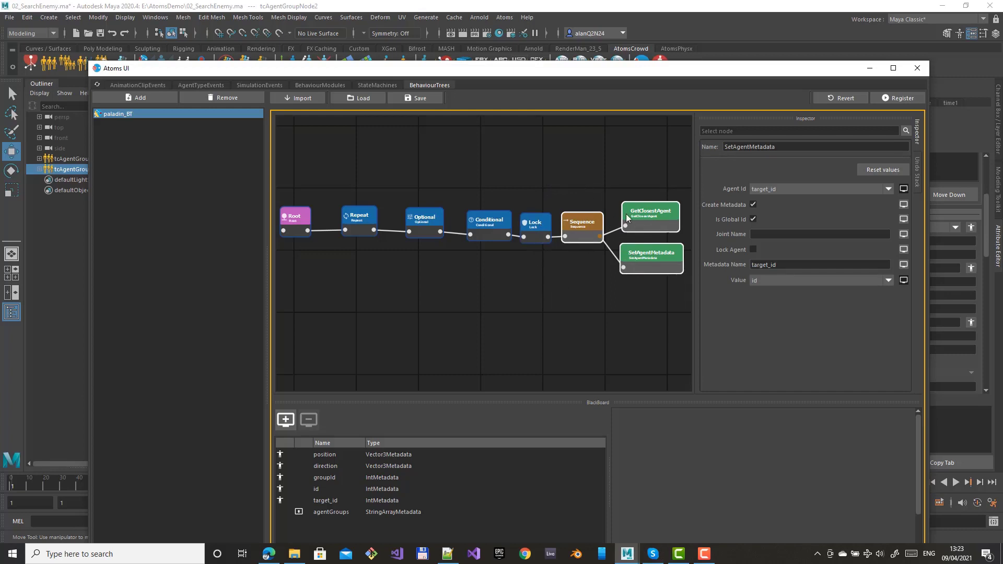
{"action": "left_click", "coordinate": [642, 260]}
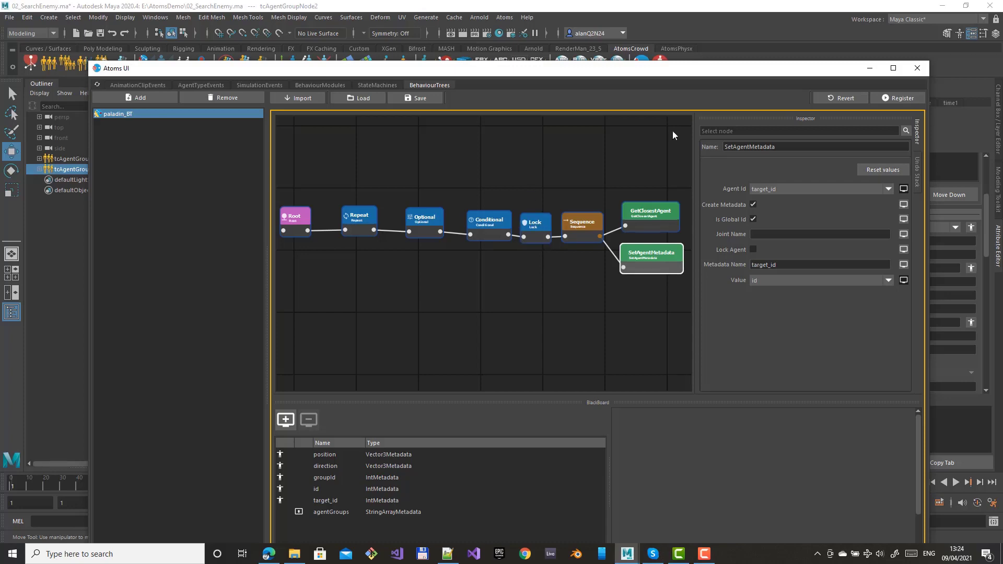
{"action": "left_click_drag", "start_coordinate": [550, 77], "coordinate": [547, 275]}
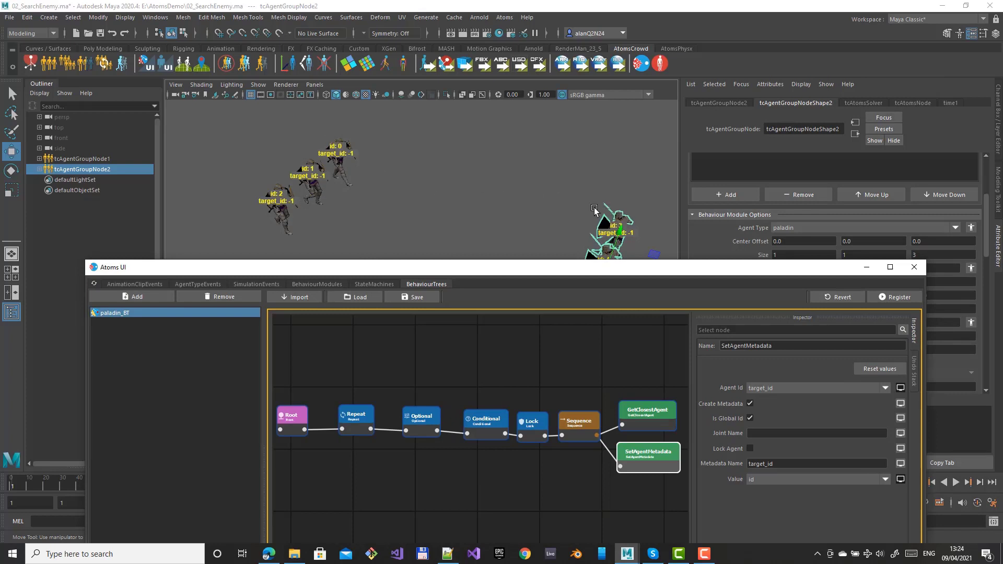
{"action": "left_click_drag", "start_coordinate": [582, 271], "coordinate": [584, 127]}
{"action": "left_click", "coordinate": [481, 277]}
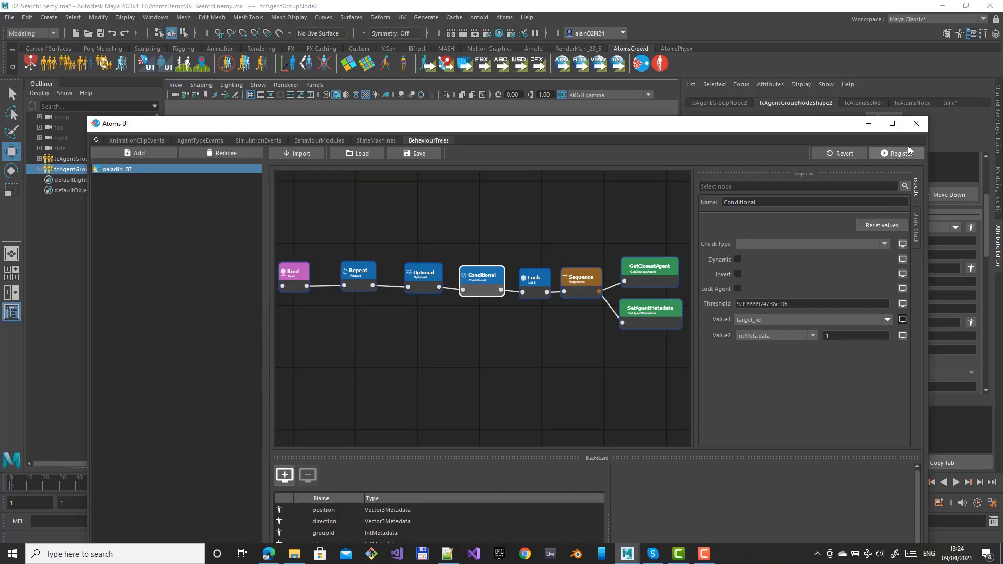
- Close the behaviour tree editor and replay the simulation, stopping before the groups meet to check each agent's target_id
{"action": "left_click", "coordinate": [918, 123]}
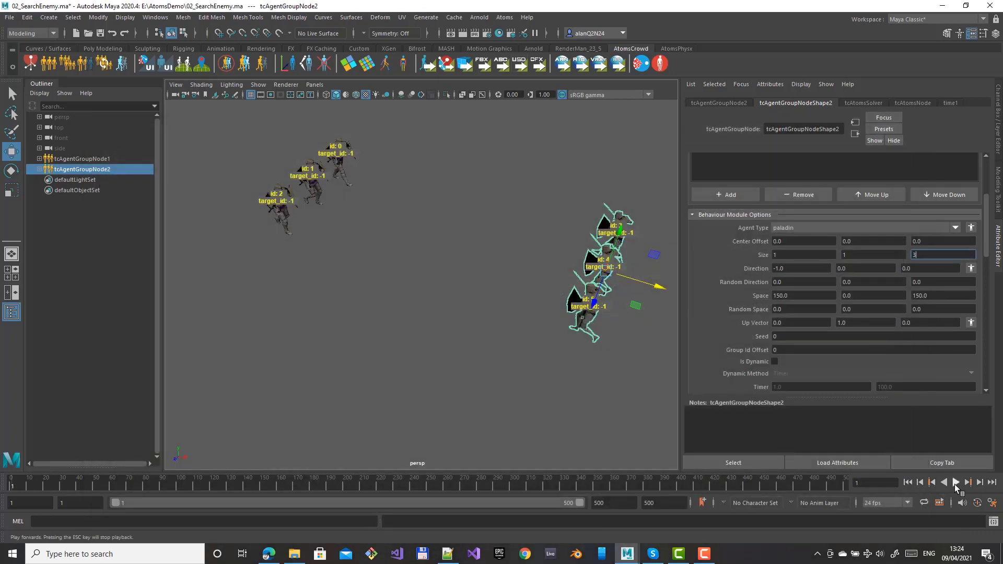
{"action": "left_click", "coordinate": [956, 482]}
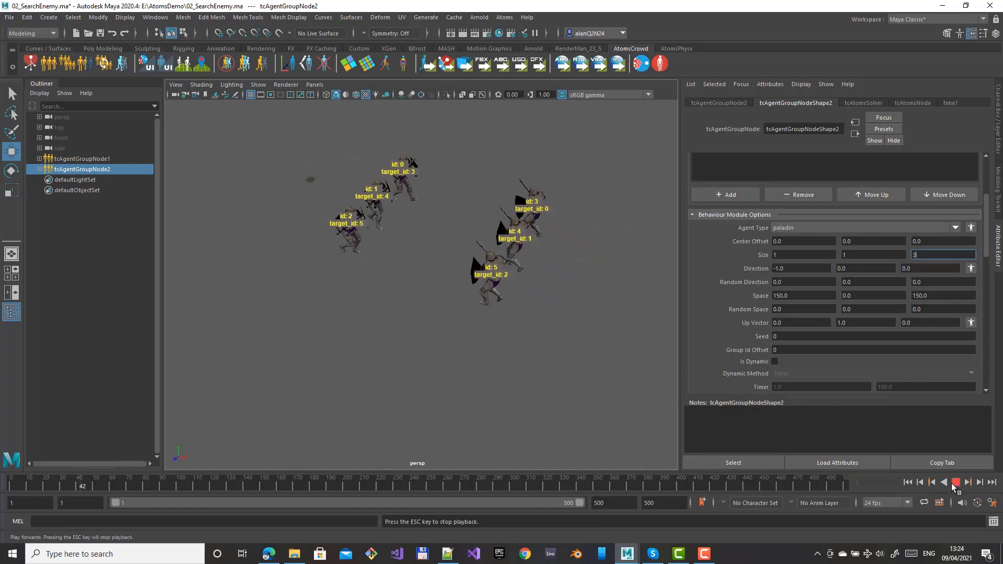
{"action": "left_click", "coordinate": [956, 482]}
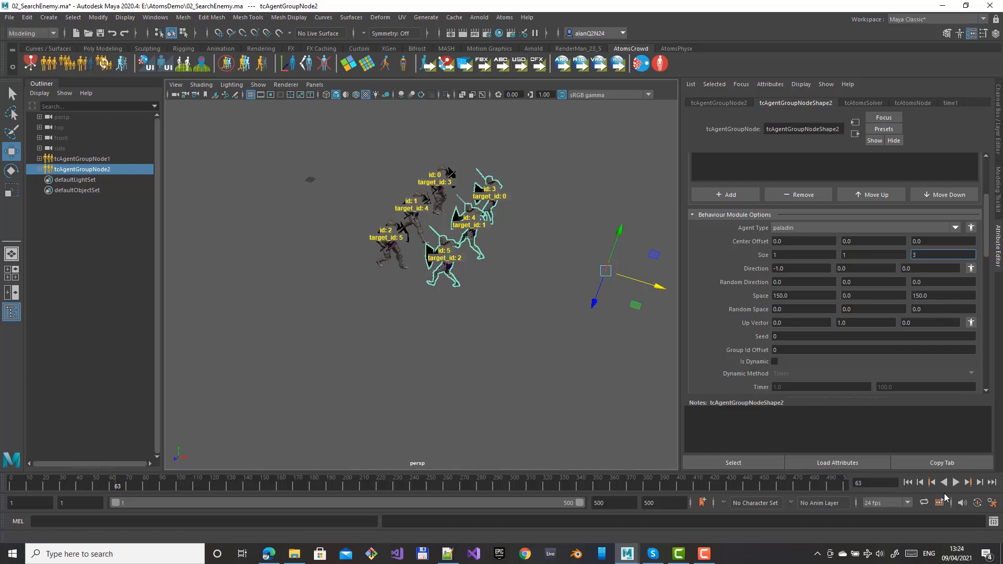
- Rewind the simulation, reopen the paladin_BT behaviour tree and set the GetClosestAgent node's Distance to 1000
{"action": "left_click", "coordinate": [907, 482]}
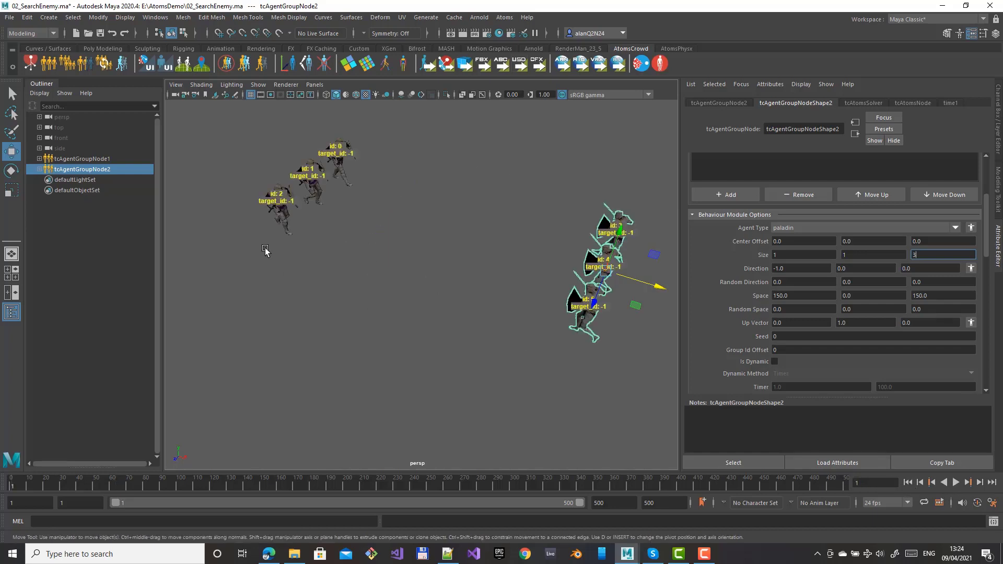
{"action": "left_click", "coordinate": [500, 18]}
{"action": "left_click", "coordinate": [525, 151]}
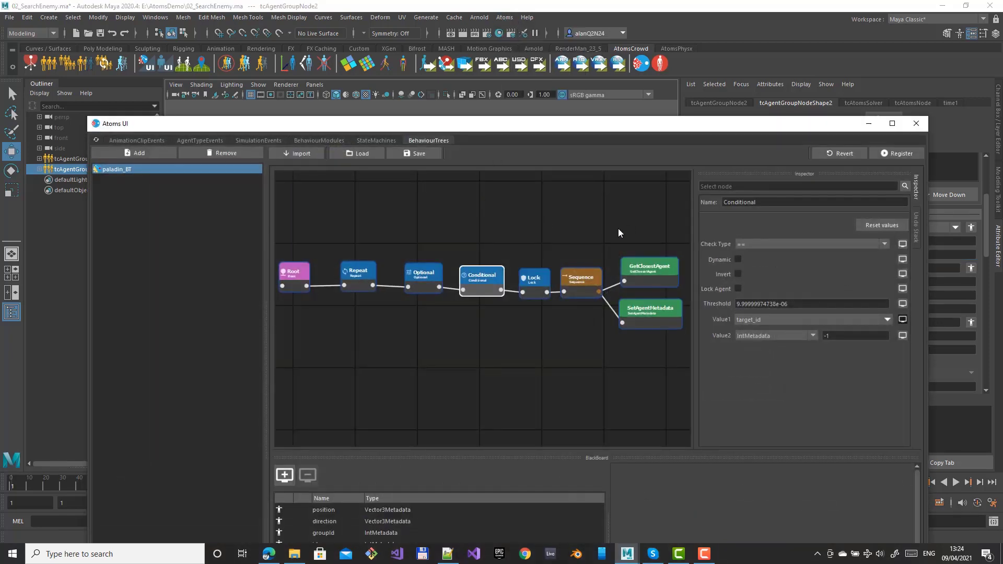
{"action": "left_click", "coordinate": [636, 278]}
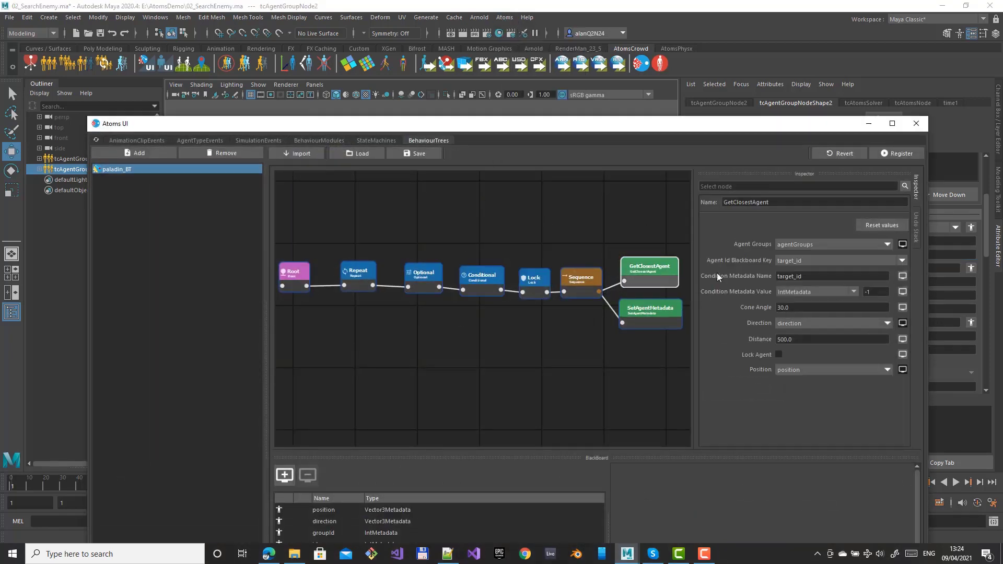
{"action": "left_click", "coordinate": [781, 340]}
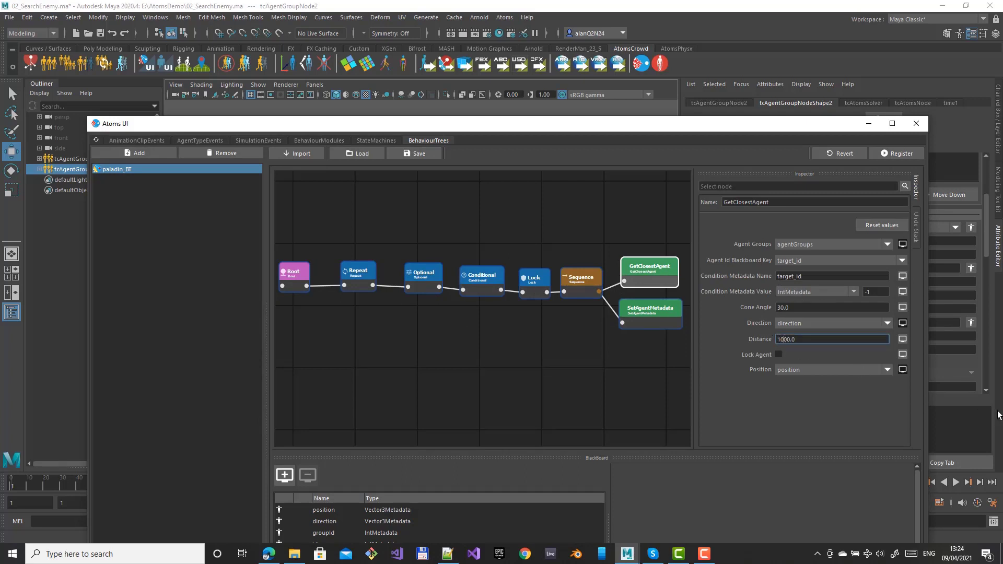
{"action": "key", "text": "Return"}
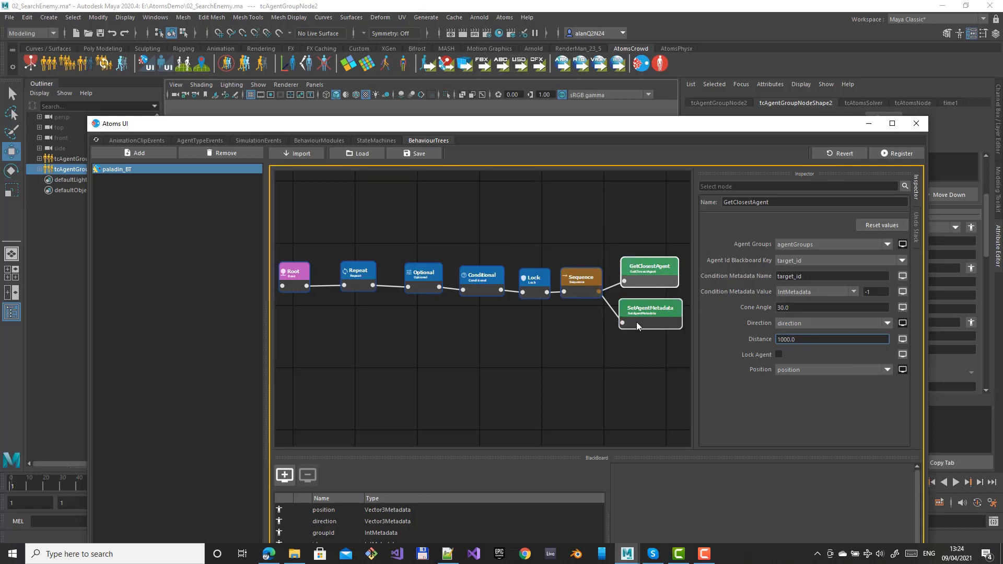
- Add a second SetAgentMetadata node as a child of Sequence and align it below the existing SetAgentMetadata node
{"action": "middle_click_drag", "start_coordinate": [602, 236], "coordinate": [529, 194]}
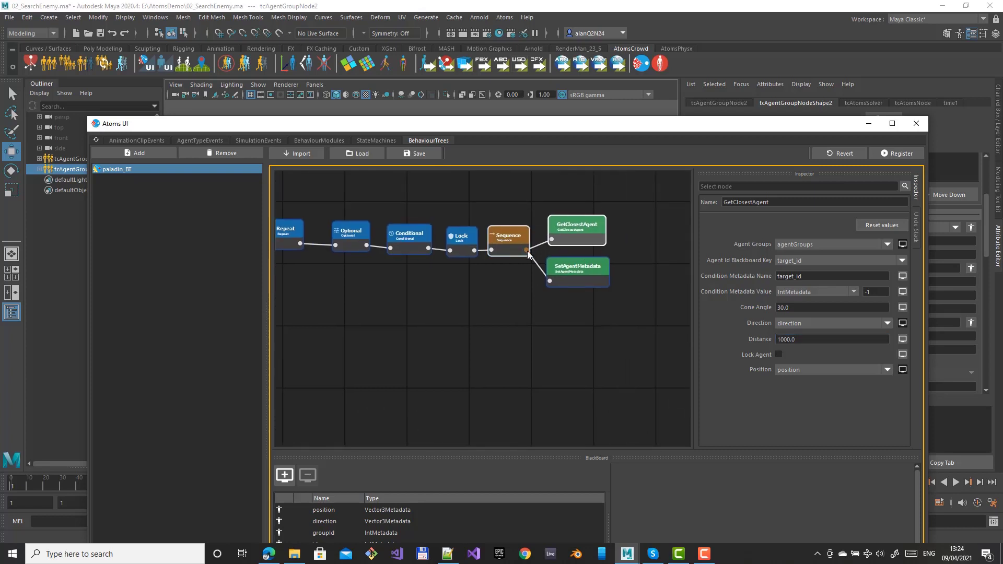
{"action": "left_click_drag", "start_coordinate": [527, 251], "coordinate": [556, 318]}
{"action": "type", "text": "set"}
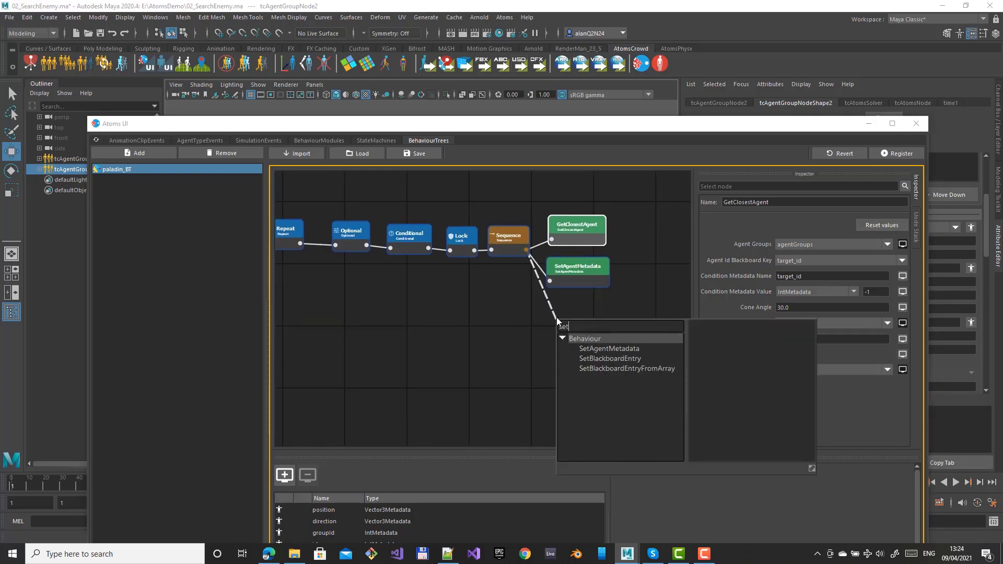
{"action": "left_click", "coordinate": [617, 348]}
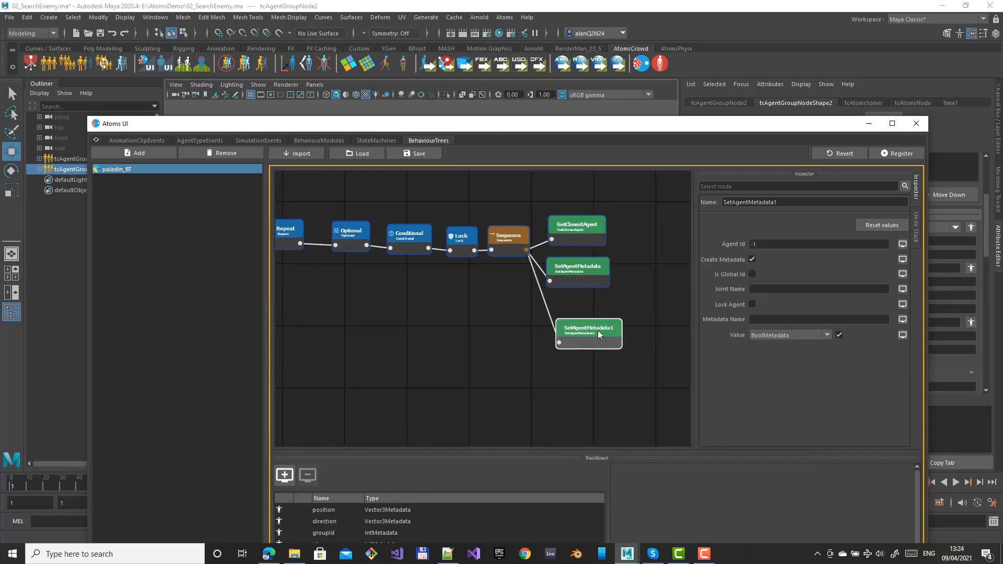
{"action": "left_click_drag", "start_coordinate": [581, 331], "coordinate": [575, 316]}
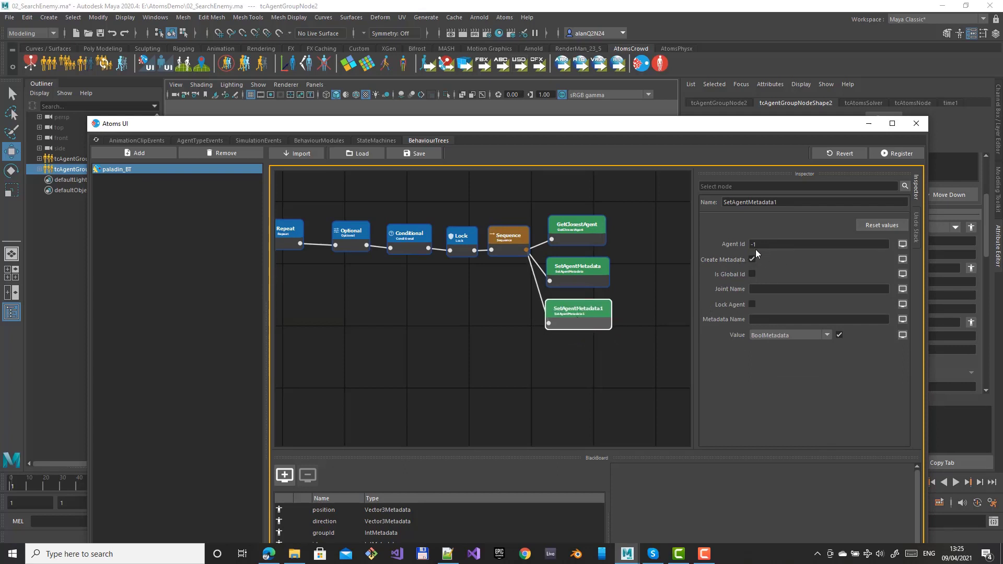
- Make the new node write metadata named state as IntMetadata with value 2, and register the behaviour tree
{"action": "left_click_drag", "start_coordinate": [756, 244], "coordinate": [743, 242]}
{"action": "left_click", "coordinate": [782, 334]}
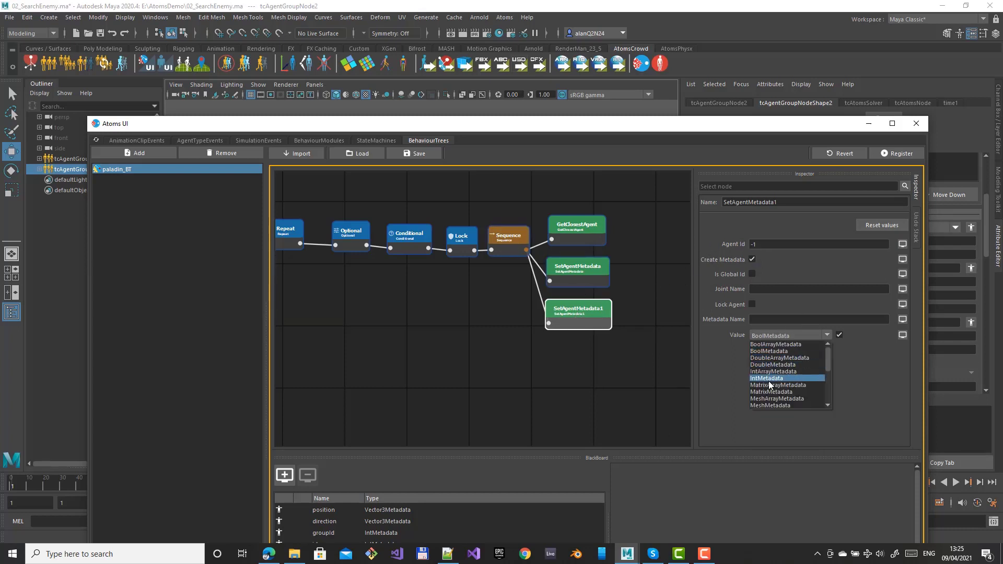
{"action": "left_click", "coordinate": [766, 382]}
{"action": "left_click", "coordinate": [758, 317]}
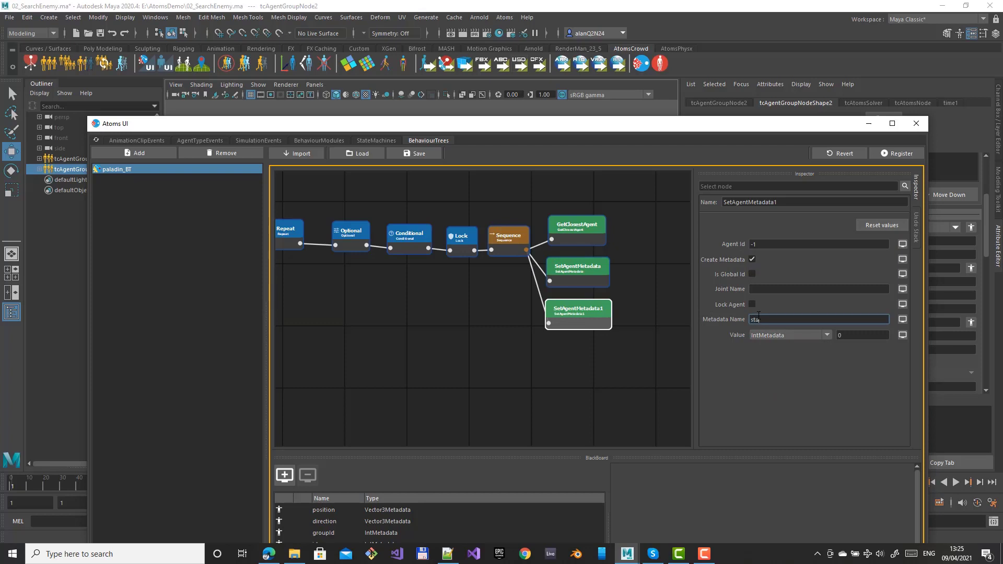
{"action": "type", "text": "state"}
{"action": "double_click", "coordinate": [839, 334]}
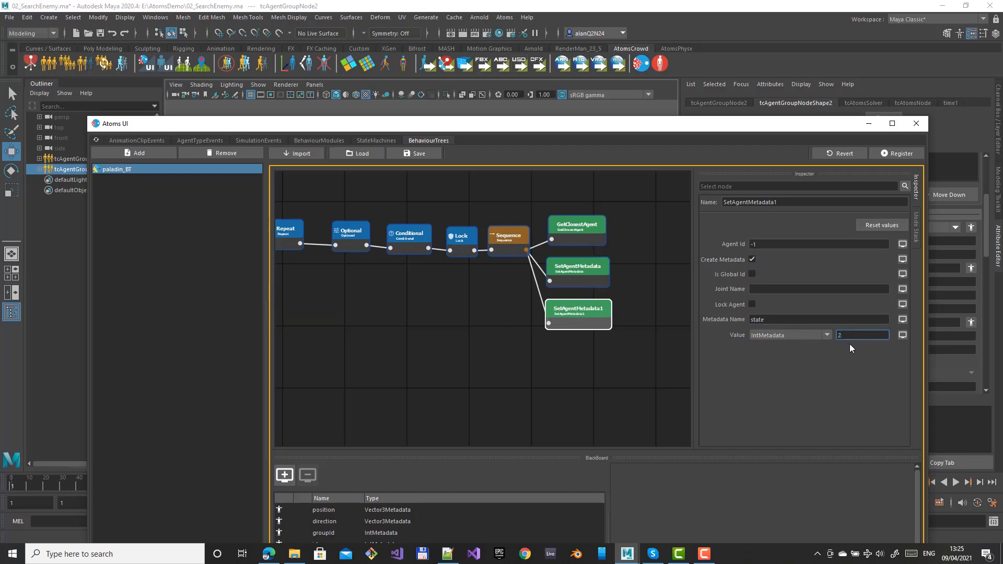
{"action": "left_click", "coordinate": [910, 152]}
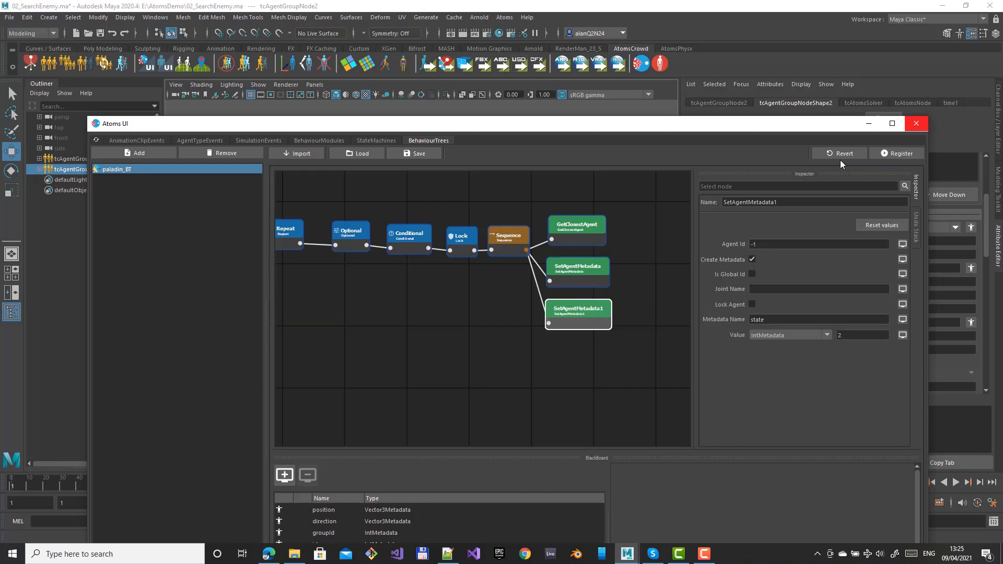
- Close the behaviour tree editor and play the simulation to check the agents' state change, then rewind to the start
{"action": "left_click", "coordinate": [920, 125]}
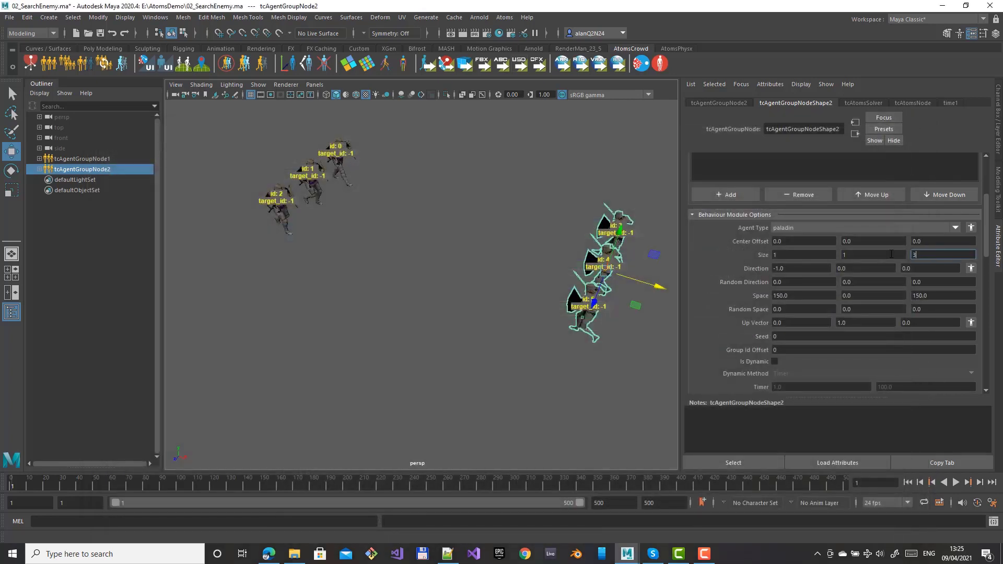
{"action": "left_click", "coordinate": [956, 482]}
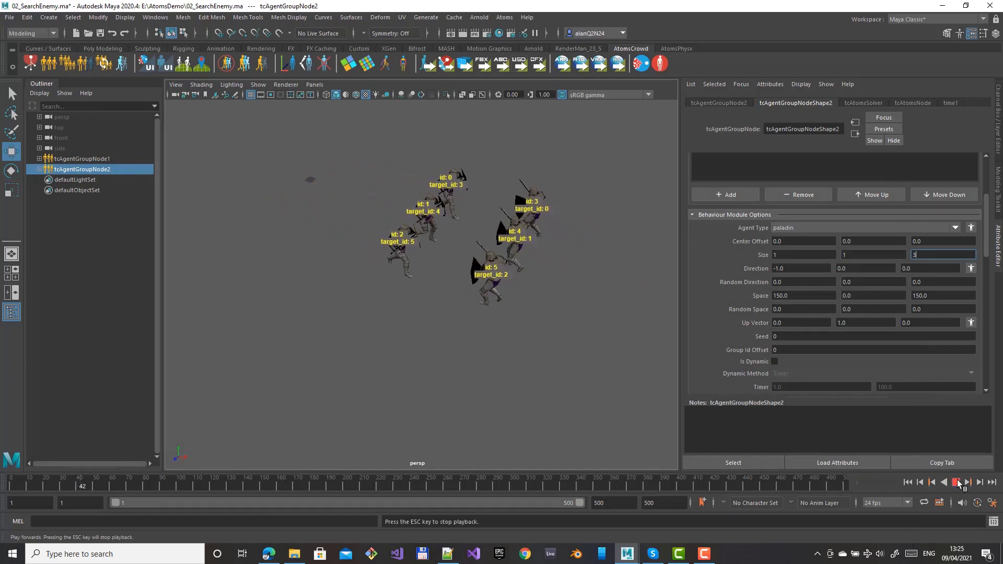
{"action": "left_click", "coordinate": [956, 482]}
{"action": "left_click", "coordinate": [907, 482]}
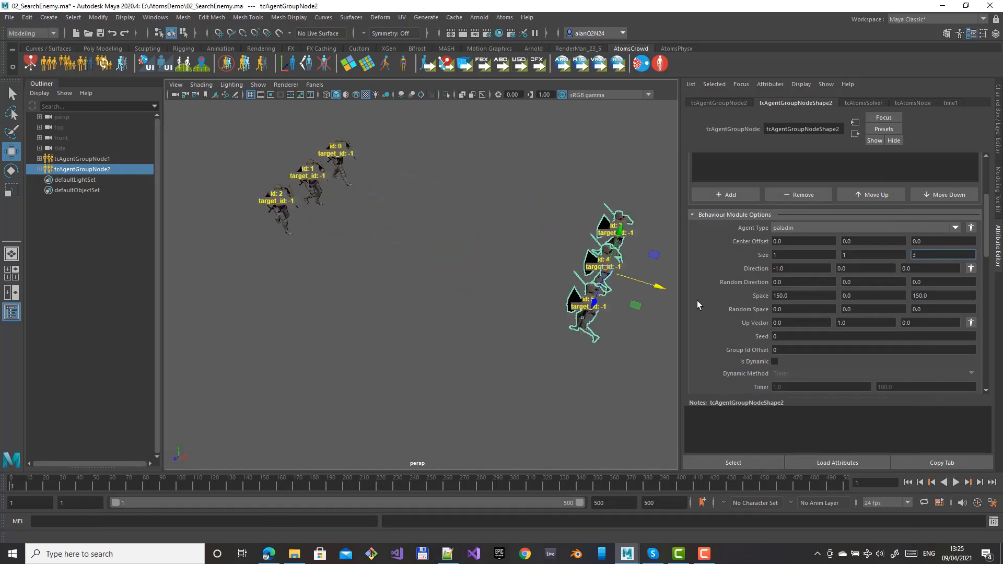
- Enable Set State On Agent Creation Only in the stateMachine module of both agent groups
{"action": "scroll", "coordinate": [720, 297], "scroll_direction": "up", "scroll_amount": 3}
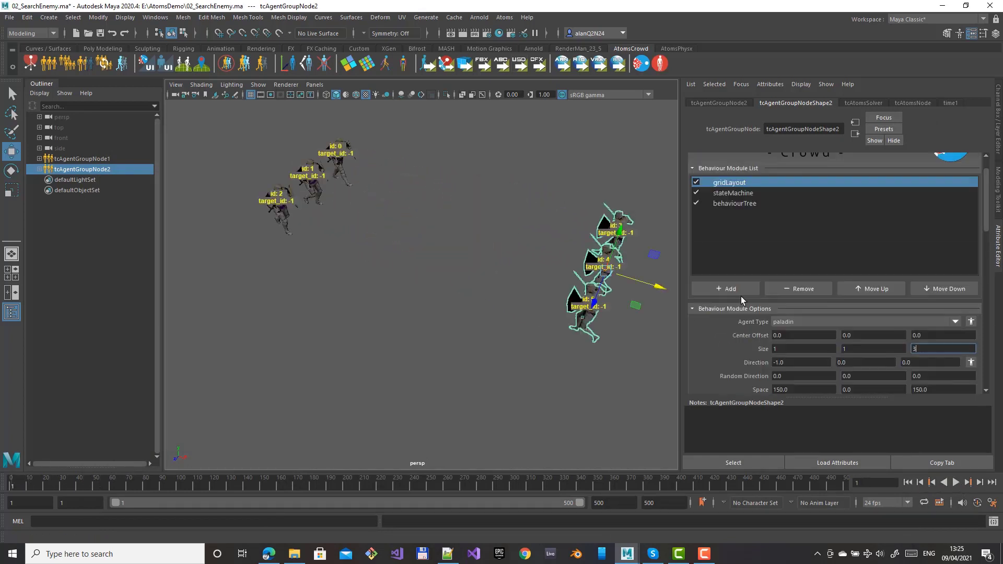
{"action": "left_click", "coordinate": [735, 194]}
{"action": "scroll", "coordinate": [734, 347], "scroll_direction": "down", "scroll_amount": 5}
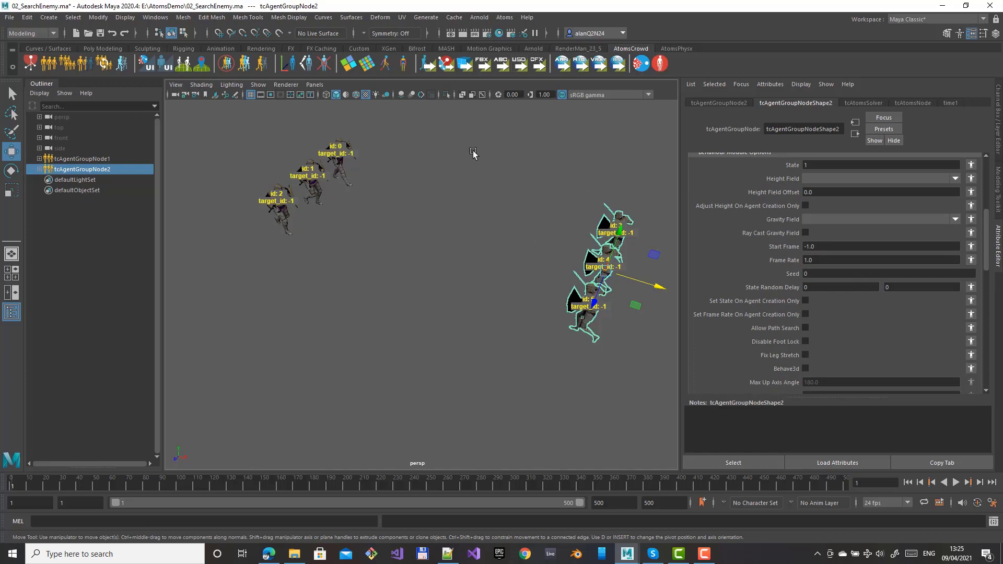
{"action": "left_click", "coordinate": [805, 301]}
{"action": "left_click", "coordinate": [81, 158]}
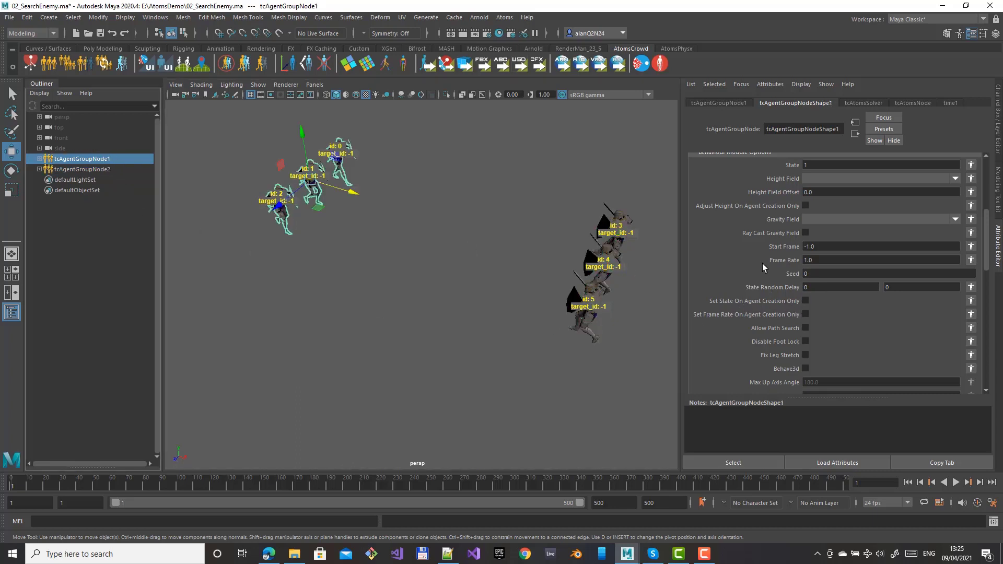
{"action": "left_click", "coordinate": [805, 301]}
- Play the simulation twice from the first frame to check how each group moves after pairing, and rewind
{"action": "left_click", "coordinate": [955, 481]}
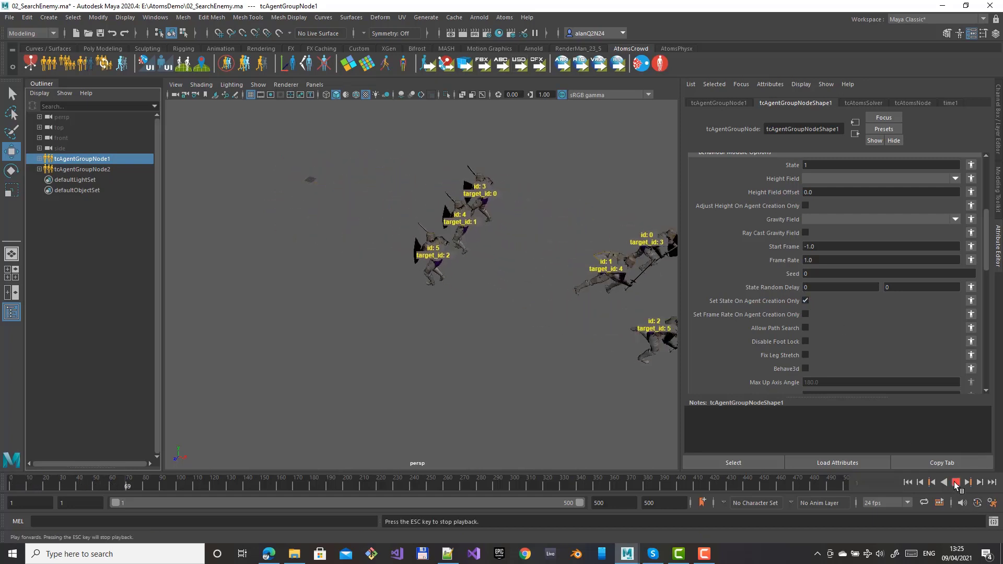
{"action": "left_click", "coordinate": [954, 481]}
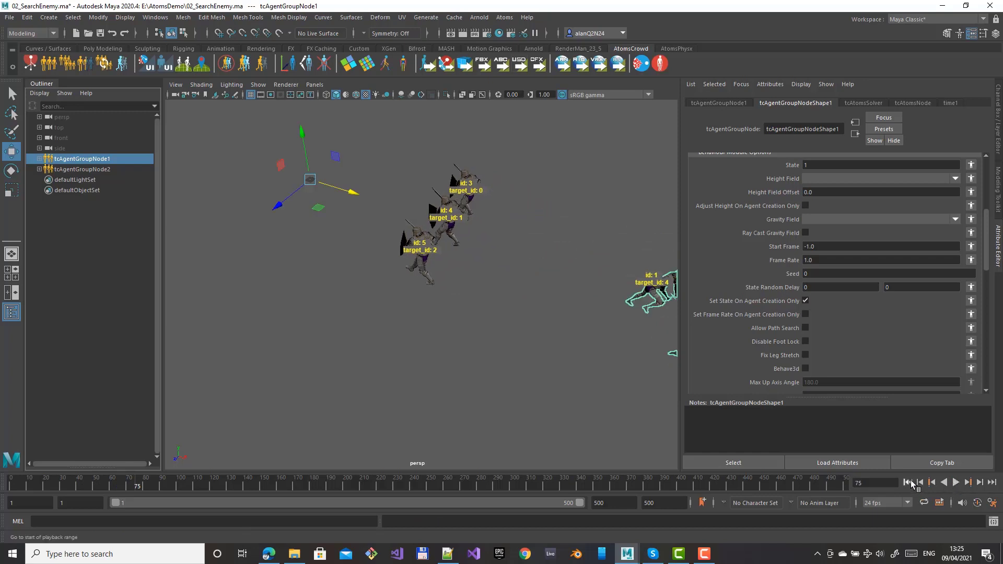
{"action": "left_click", "coordinate": [911, 483]}
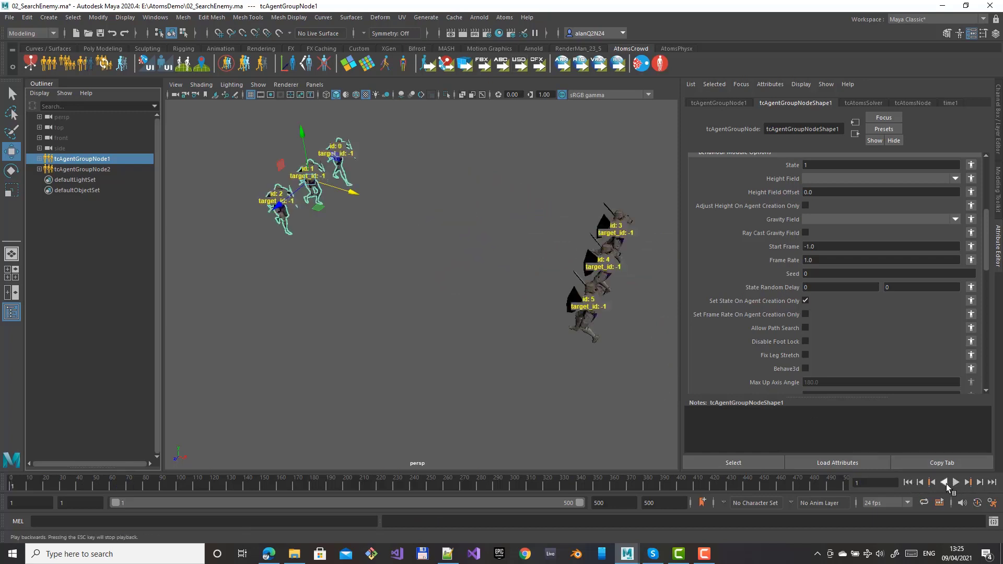
{"action": "left_click", "coordinate": [955, 482]}
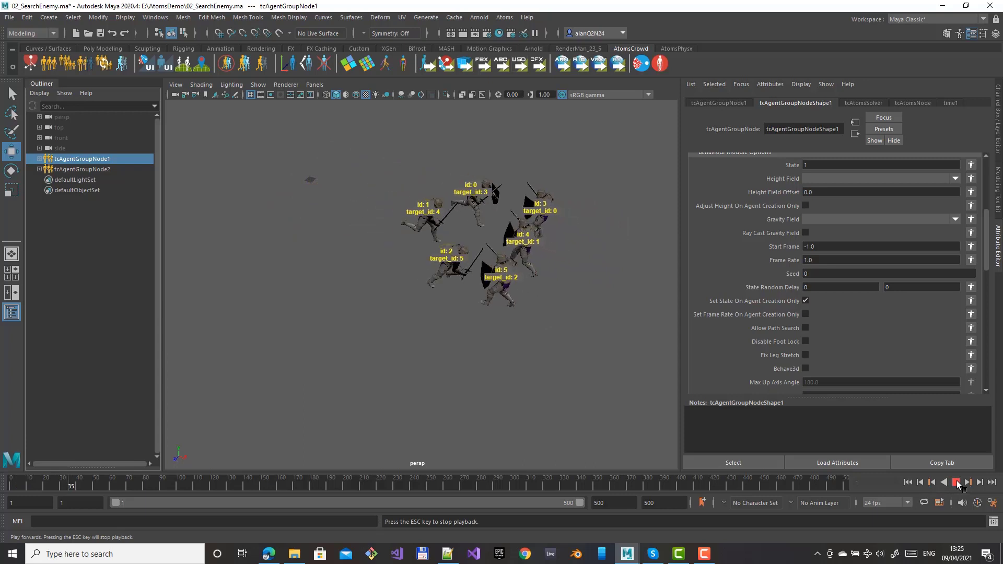
{"action": "left_click", "coordinate": [957, 483]}
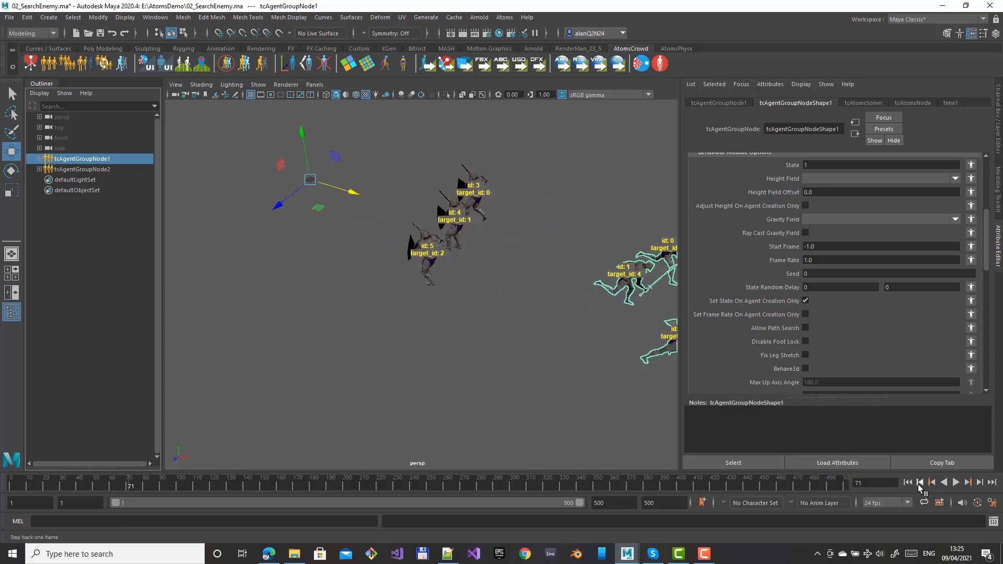
{"action": "left_click", "coordinate": [909, 483]}
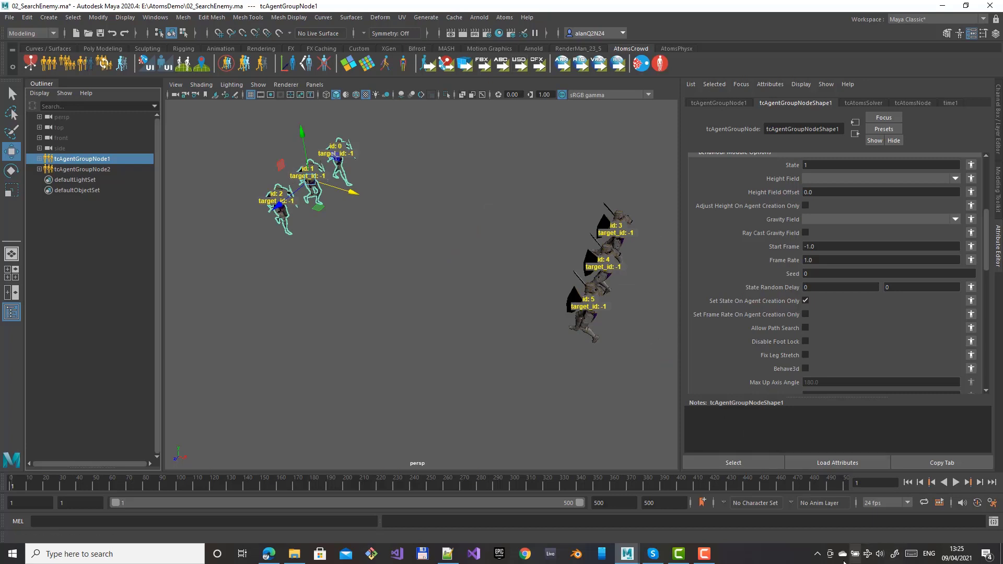
- Reopen the paladin_BT tree, duplicate the node that sets state, and connect the copy to Sequence below the original
{"action": "left_click_drag", "start_coordinate": [387, 248], "coordinate": [483, 226], "text": "alt"}
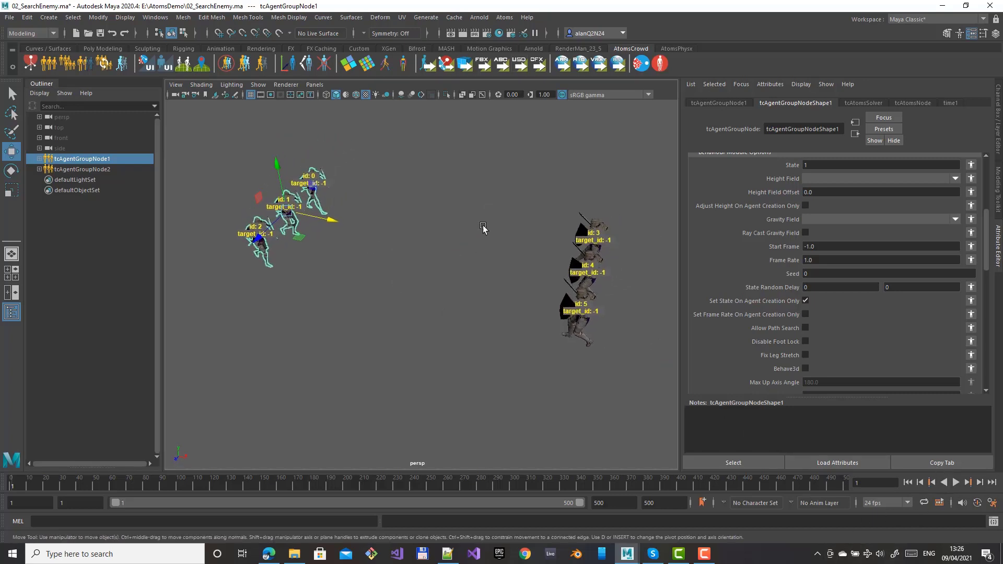
{"action": "left_click", "coordinate": [504, 17]}
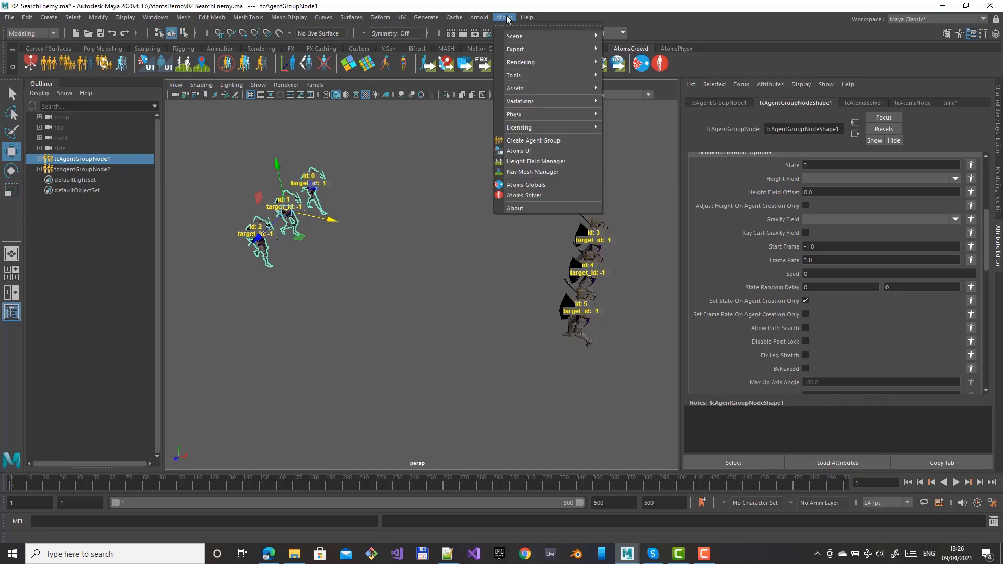
{"action": "left_click", "coordinate": [511, 151]}
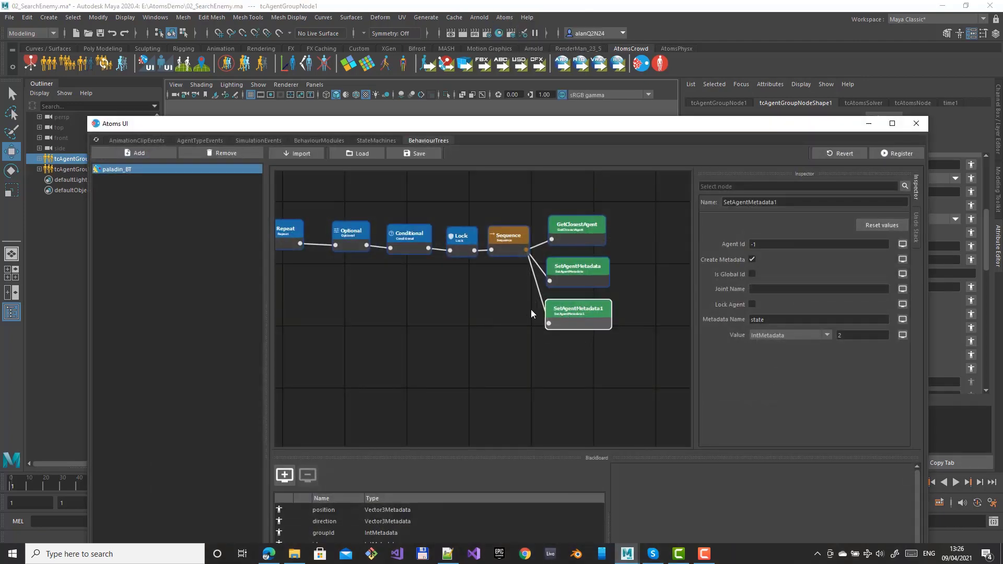
{"action": "mouse_move", "coordinate": [479, 125]}
{"action": "left_mouse_down"}
{"action": "mouse_move", "coordinate": [462, 129]}
{"action": "mouse_move", "coordinate": [461, 116]}
{"action": "left_mouse_up"}
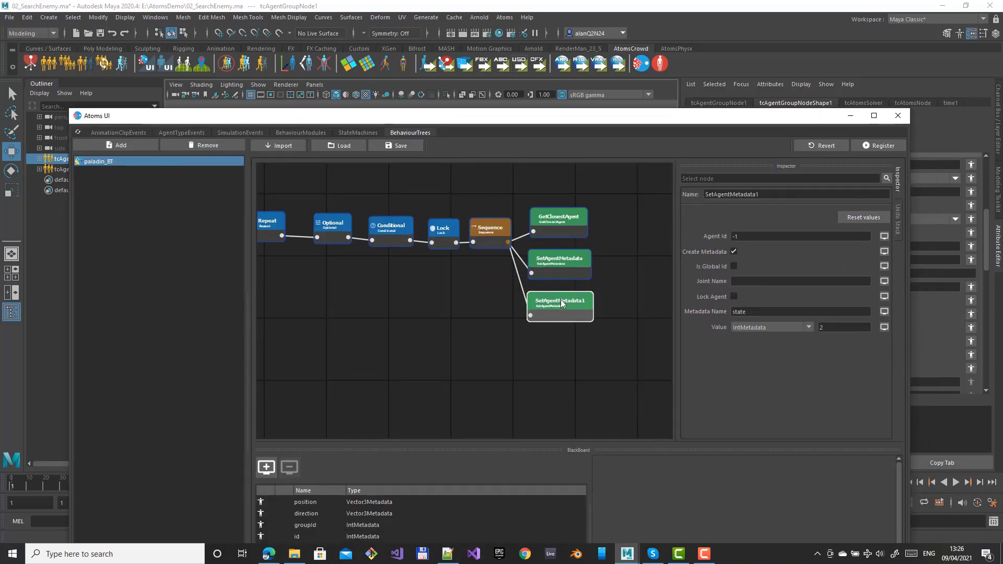
{"action": "key", "text": "ctrl+v"}
{"action": "left_click_drag", "start_coordinate": [575, 362], "coordinate": [545, 345]}
{"action": "mouse_move", "coordinate": [509, 249]}
{"action": "left_mouse_down"}
{"action": "mouse_move", "coordinate": [510, 295]}
{"action": "mouse_move", "coordinate": [509, 252]}
{"action": "left_mouse_up"}
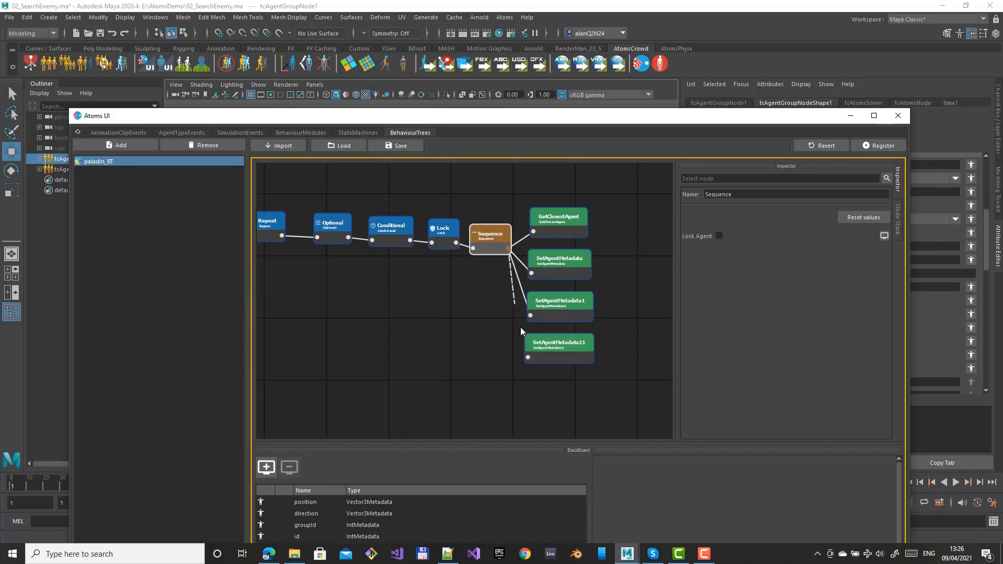
{"action": "left_click_drag", "start_coordinate": [520, 327], "coordinate": [528, 359]}
- Link the copied node's Agent Id to the target_id blackboard entry, enable Is Global Id, and register the behaviour tree
{"action": "left_click", "coordinate": [543, 350]}
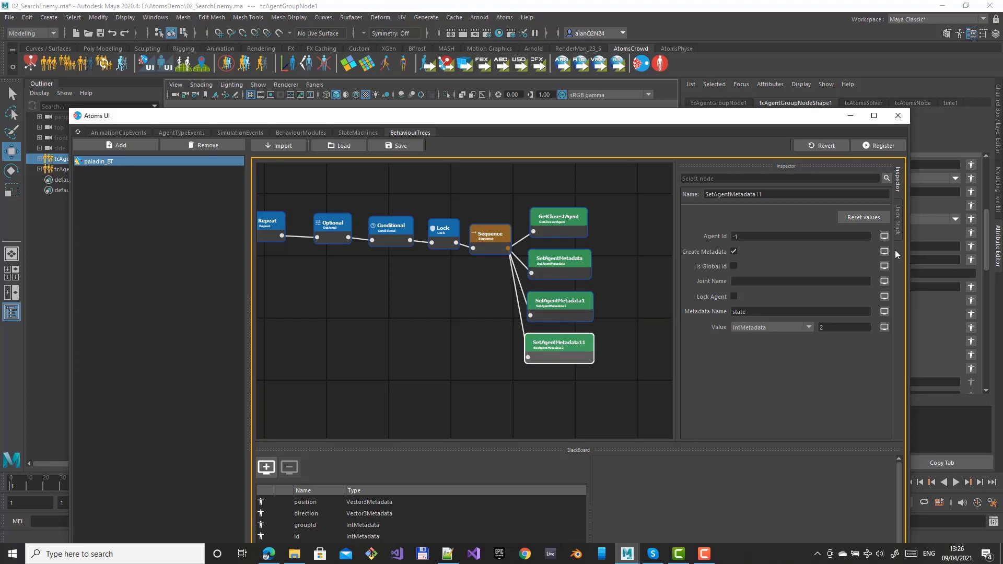
{"action": "left_click", "coordinate": [884, 237]}
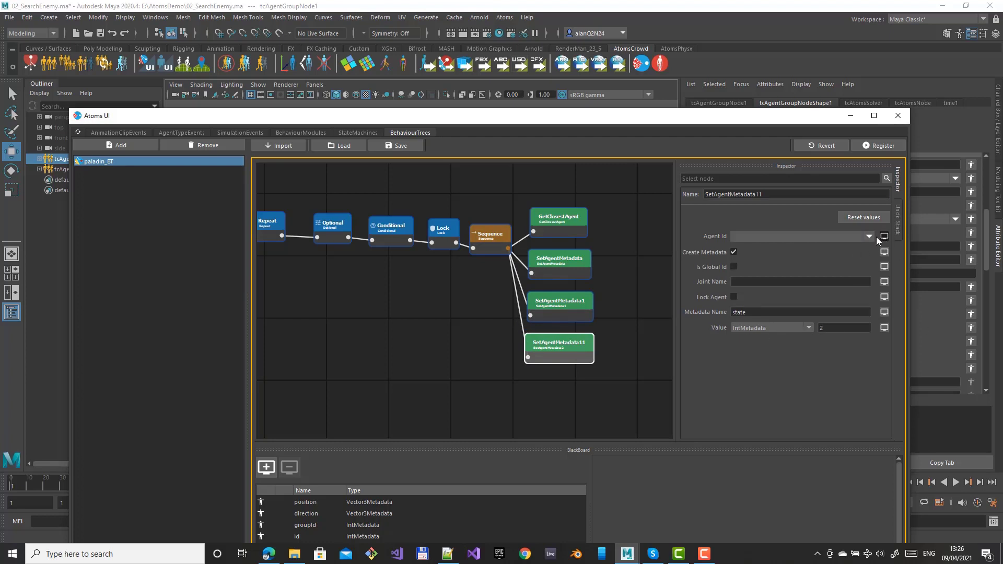
{"action": "left_click", "coordinate": [869, 236]}
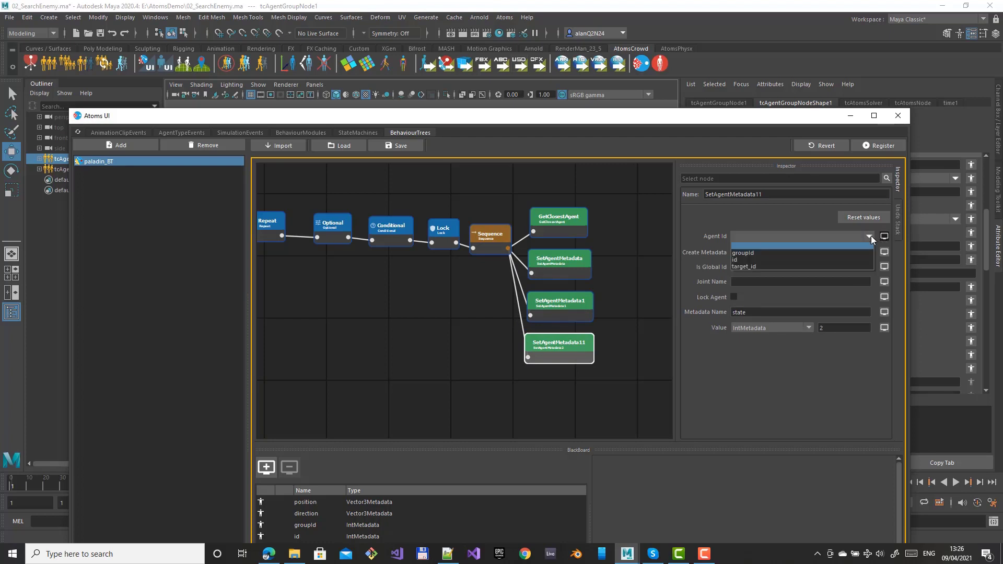
{"action": "left_click", "coordinate": [756, 266]}
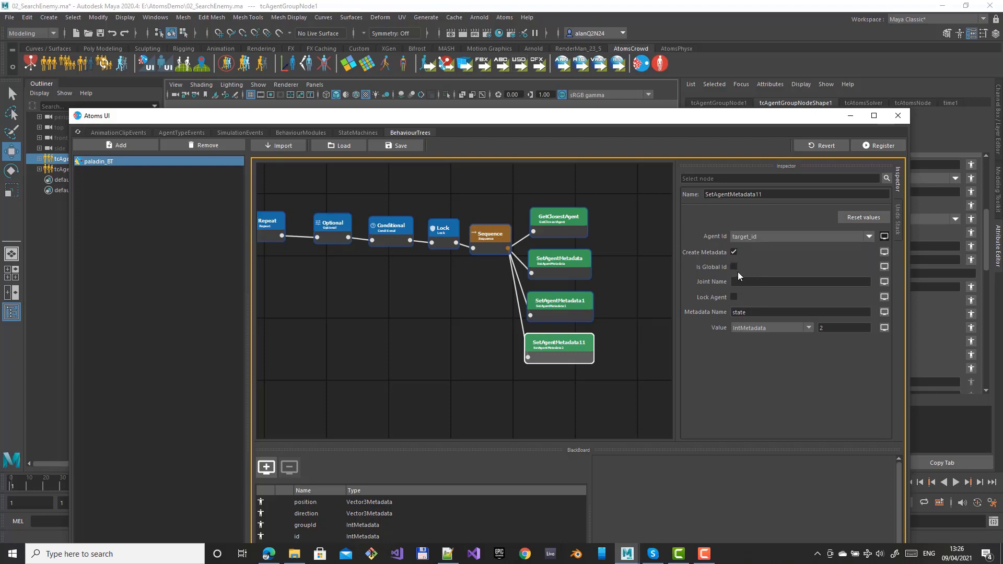
{"action": "left_click", "coordinate": [876, 146]}
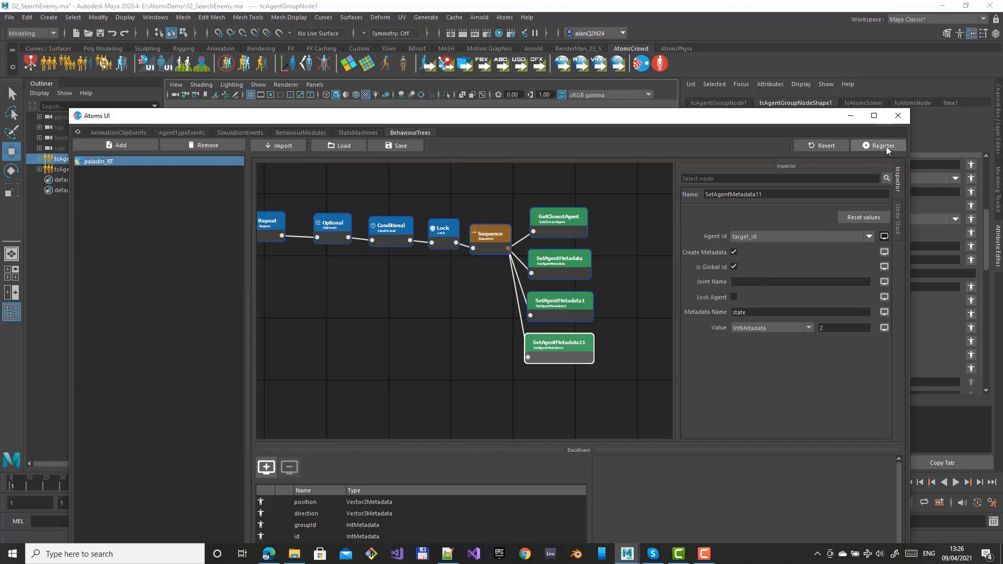
- Close the behaviour tree editor, play the simulation to check how the paired paladins move, and rewind to the first frame
{"action": "left_click", "coordinate": [898, 116]}
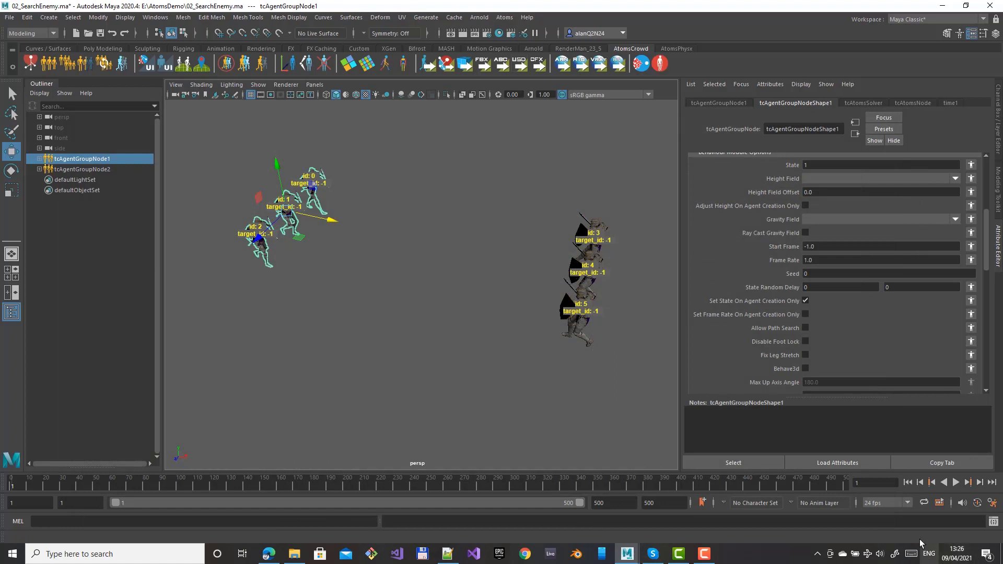
{"action": "left_click", "coordinate": [953, 482]}
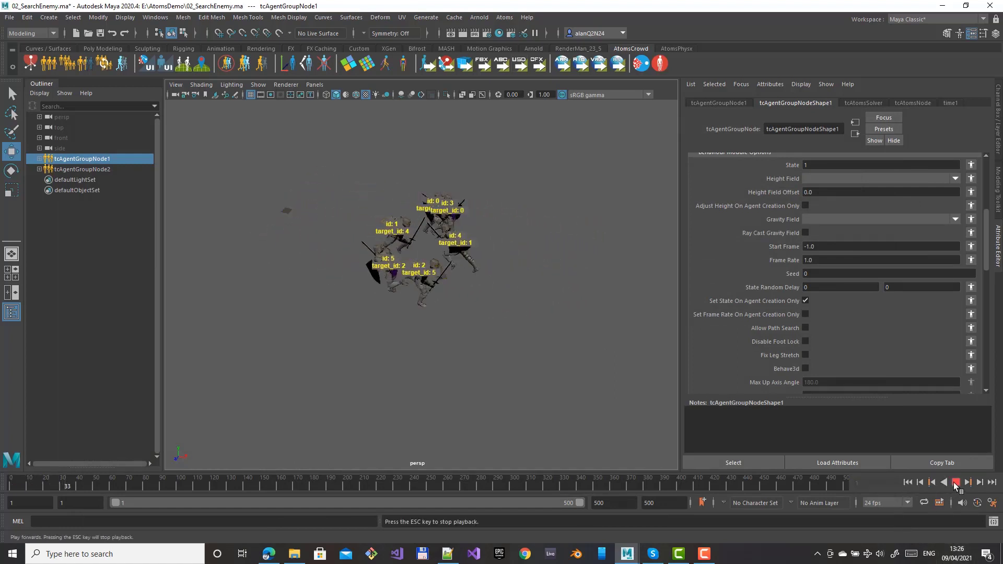
{"action": "left_click", "coordinate": [954, 482]}
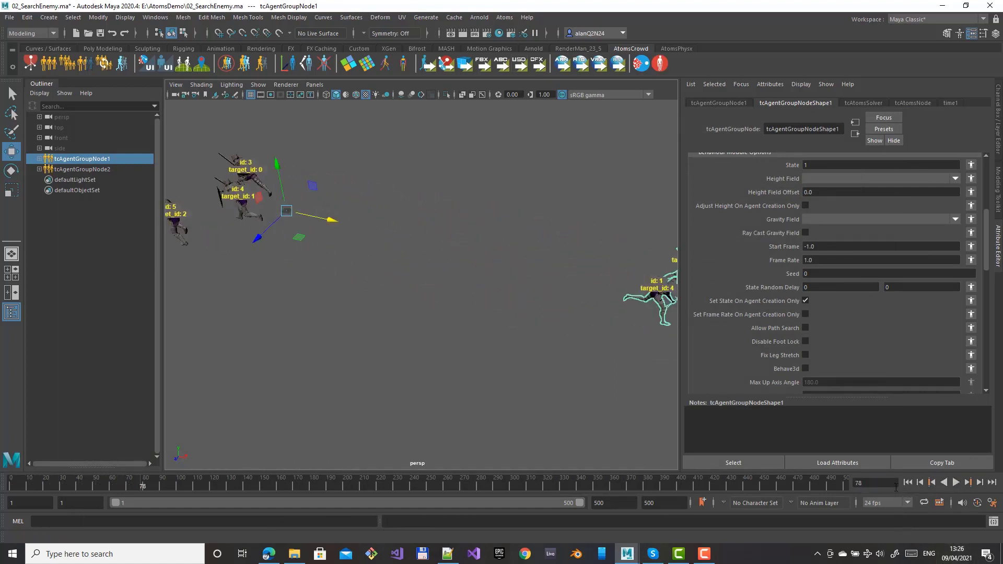
{"action": "left_click", "coordinate": [907, 481]}
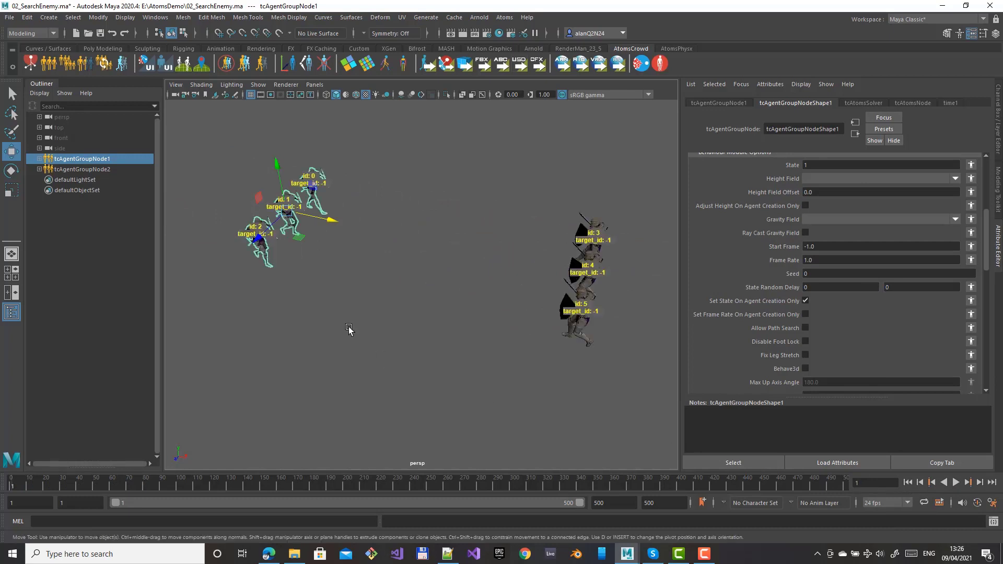
- Reopen the paladin_BT tree and shift the four child nodes of Sequence upward to free space below them
{"action": "left_click", "coordinate": [500, 21]}
{"action": "left_click", "coordinate": [464, 5]}
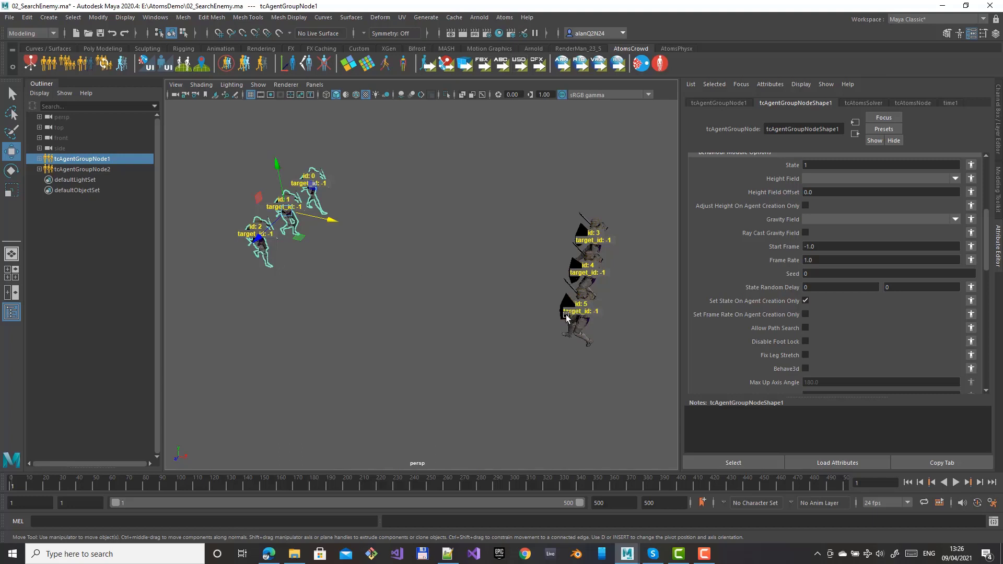
{"action": "left_click", "coordinate": [253, 228]}
{"action": "left_click", "coordinate": [504, 17]}
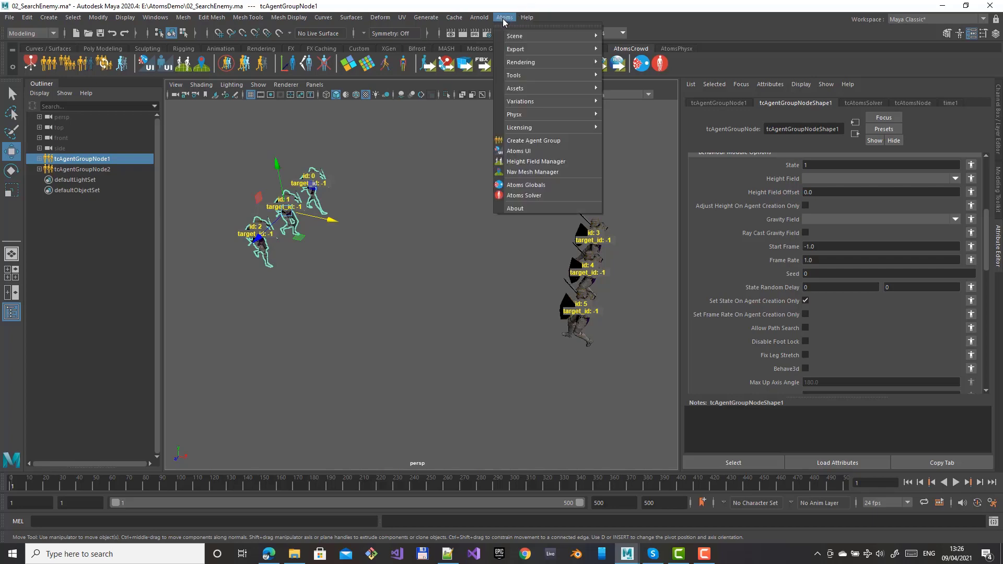
{"action": "left_click", "coordinate": [522, 152]}
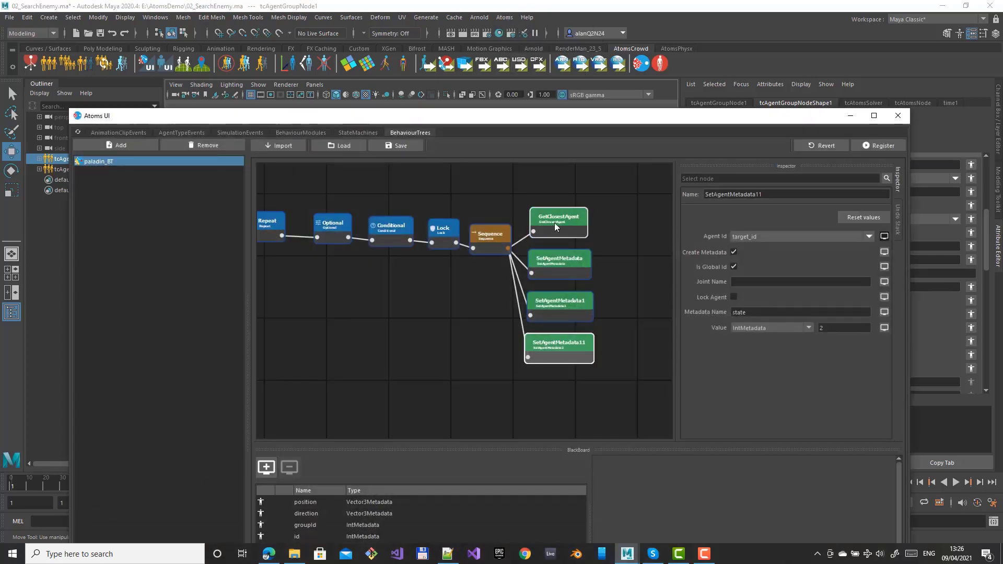
{"action": "left_click", "coordinate": [562, 187]}
{"action": "left_click_drag", "start_coordinate": [557, 254], "coordinate": [565, 220]}
{"action": "left_click_drag", "start_coordinate": [546, 304], "coordinate": [560, 267]}
{"action": "left_click_drag", "start_coordinate": [558, 344], "coordinate": [571, 309]}
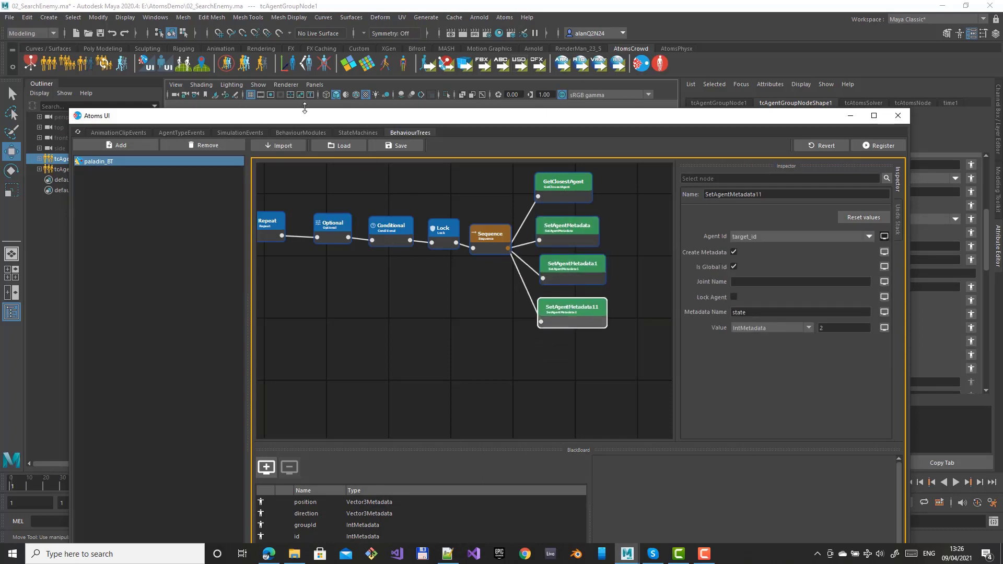
{"action": "left_click_drag", "start_coordinate": [304, 109], "coordinate": [296, 70]}
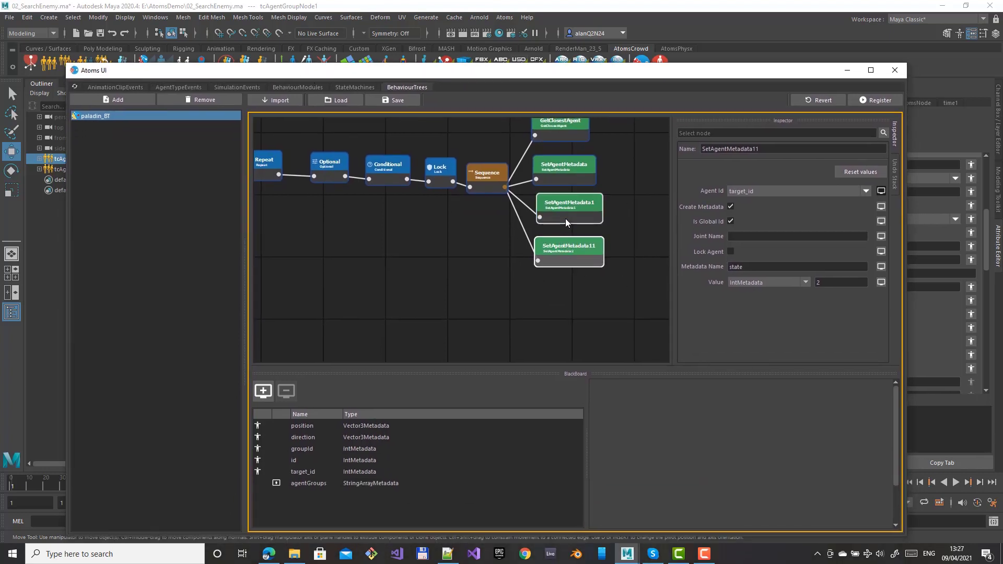
{"action": "left_click_drag", "start_coordinate": [567, 251], "coordinate": [568, 246]}
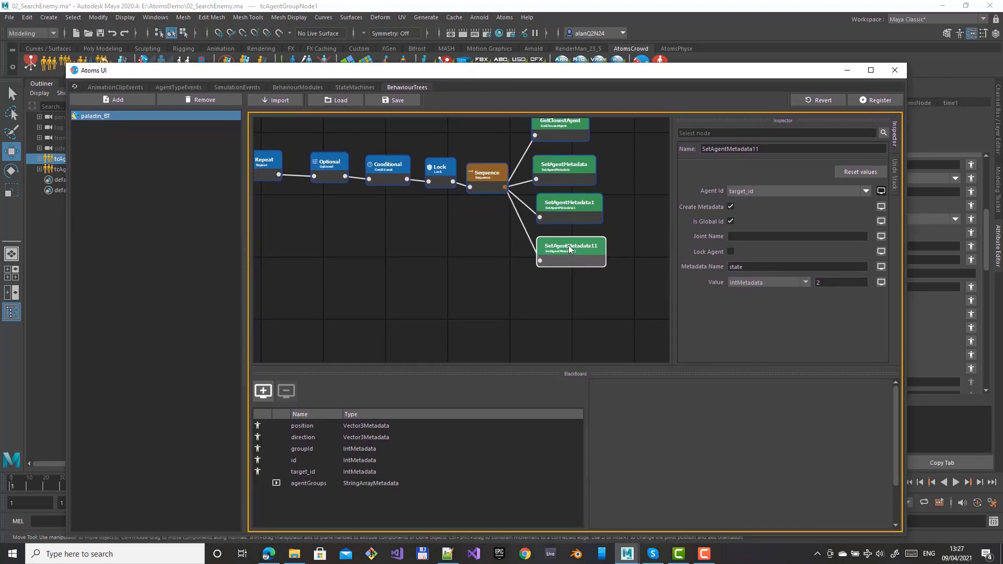
- Add a blackboard entry named target_position with the type Vector3
{"action": "right_click", "coordinate": [569, 247]}
{"action": "left_click", "coordinate": [450, 293]}
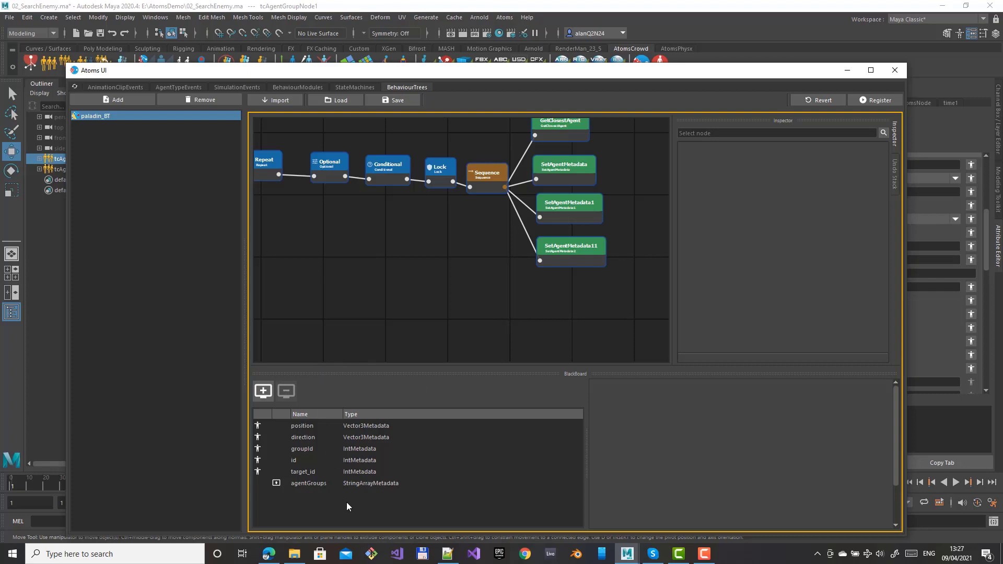
{"action": "left_click", "coordinate": [263, 391]}
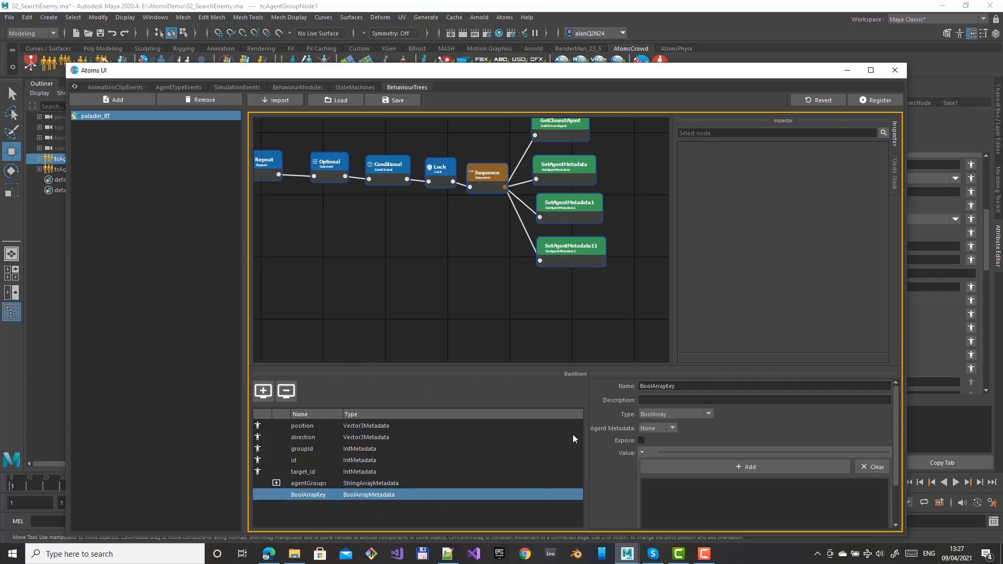
{"action": "double_click", "coordinate": [694, 387]}
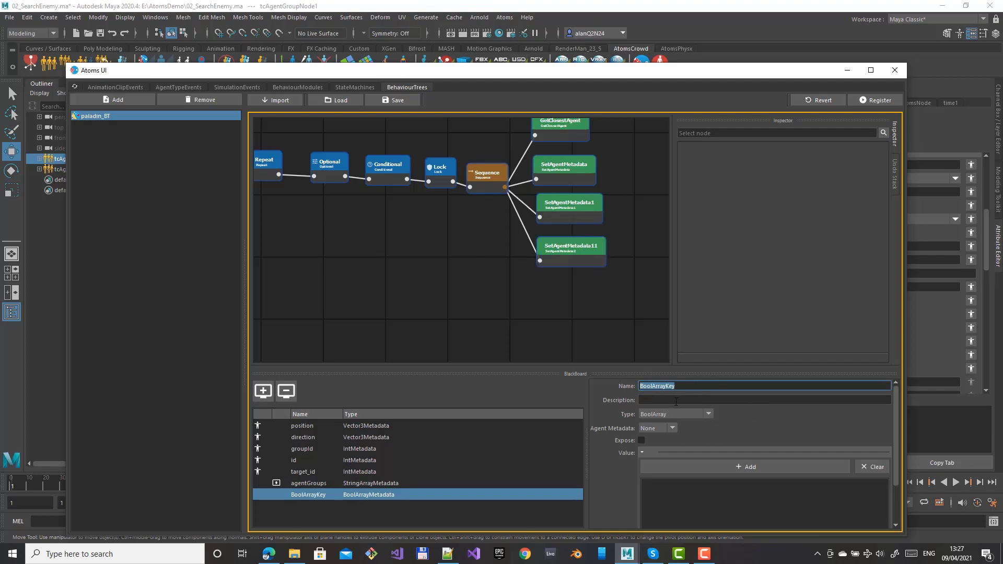
{"action": "type", "text": "target_position"}
{"action": "key", "text": "Return"}
{"action": "left_click", "coordinate": [695, 414]}
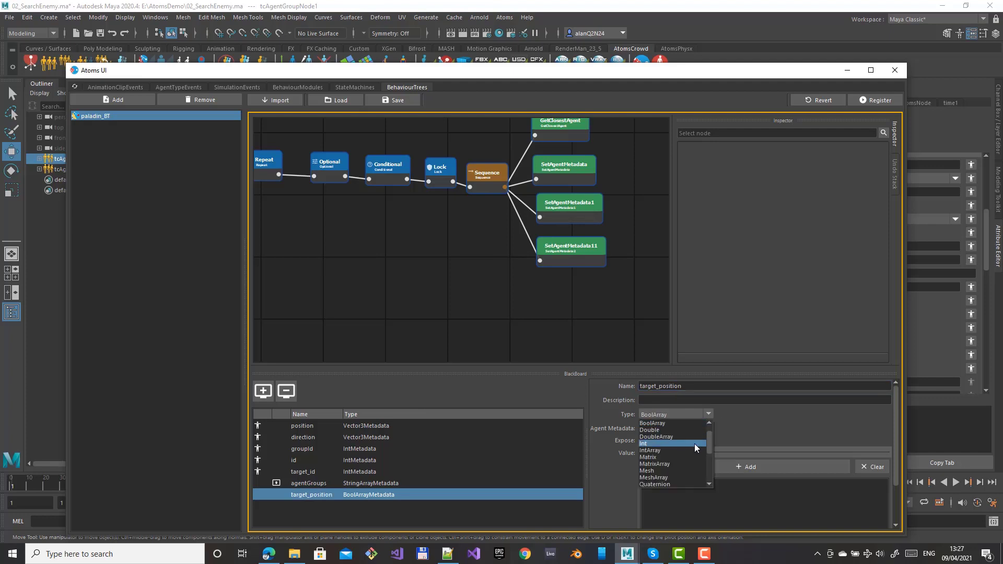
{"action": "scroll", "coordinate": [694, 444], "scroll_direction": "down", "scroll_amount": 3}
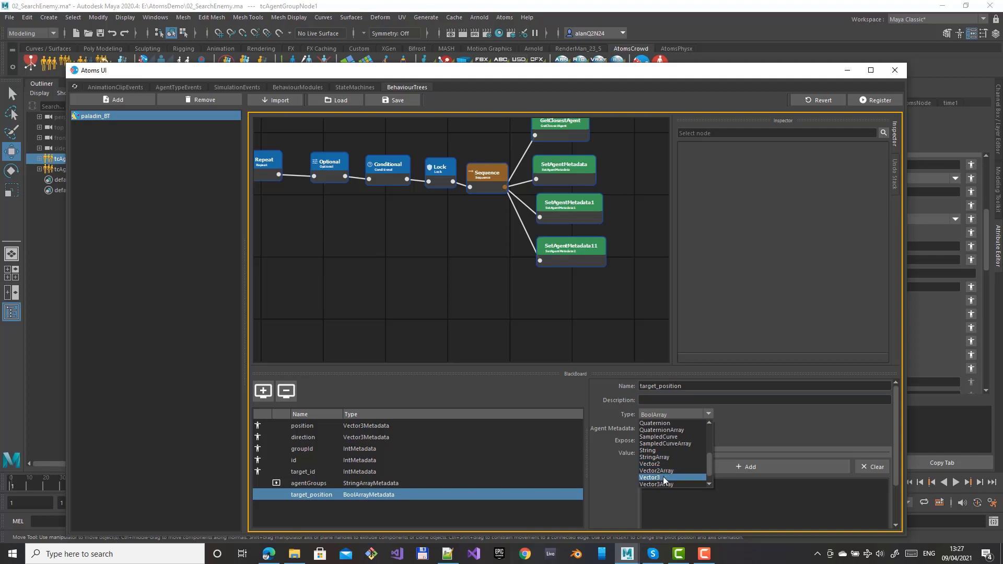
{"action": "left_click", "coordinate": [663, 477]}
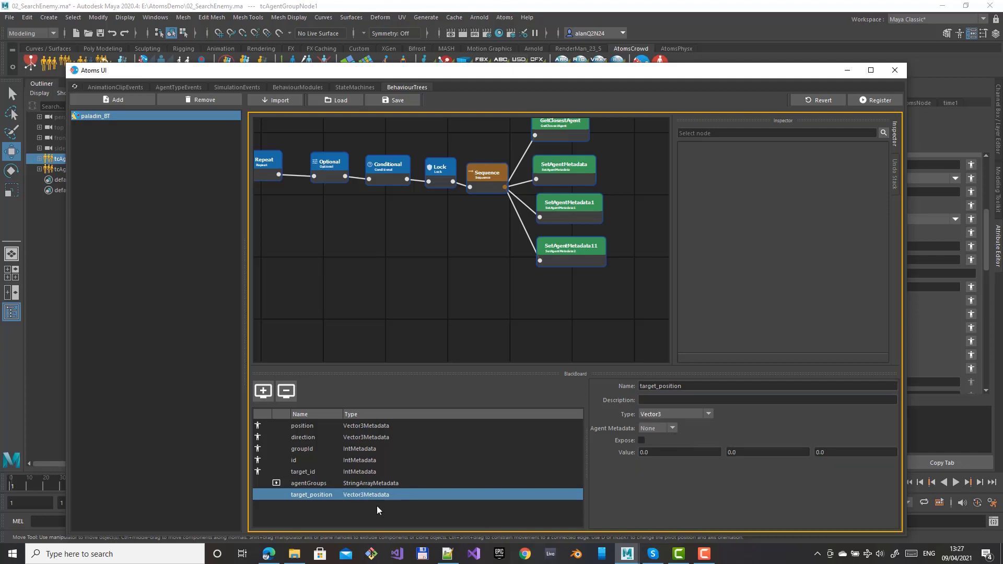
- Add a GetAgentMetadata node below SetAgentMetadata11 and connect it to Sequence as the last child
{"action": "right_click", "coordinate": [551, 288]}
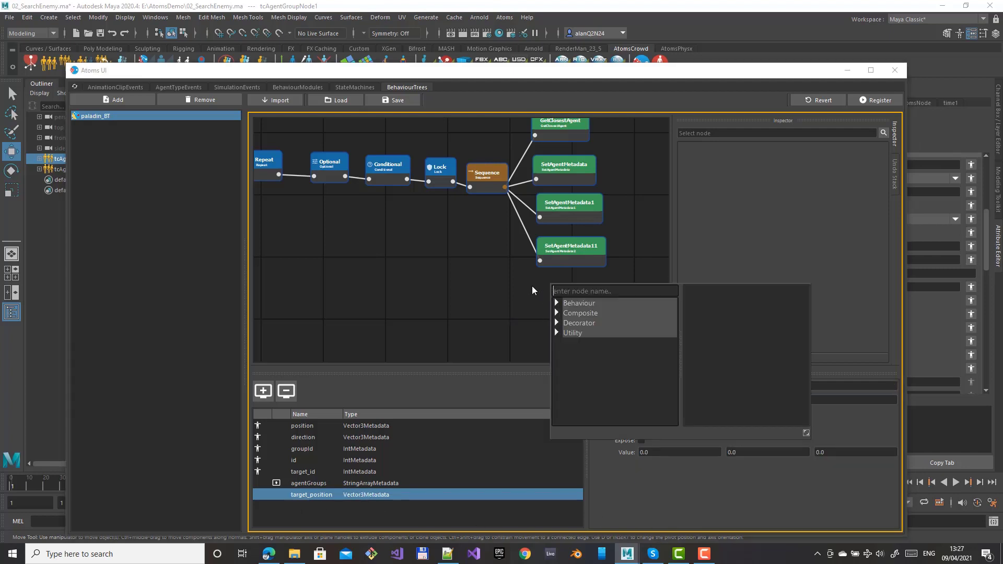
{"action": "left_click", "coordinate": [531, 286]}
{"action": "right_click", "coordinate": [538, 288]}
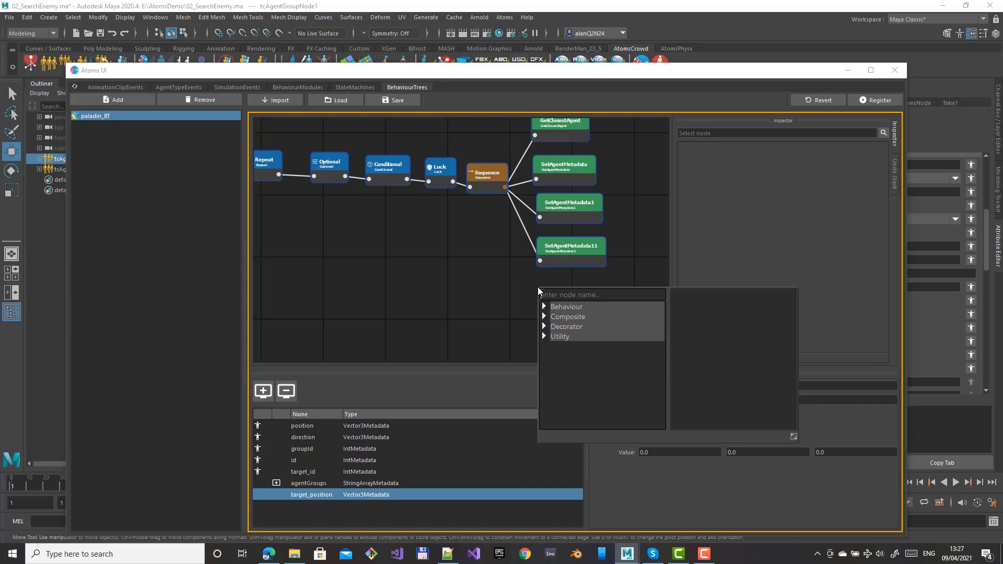
{"action": "type", "text": "get"}
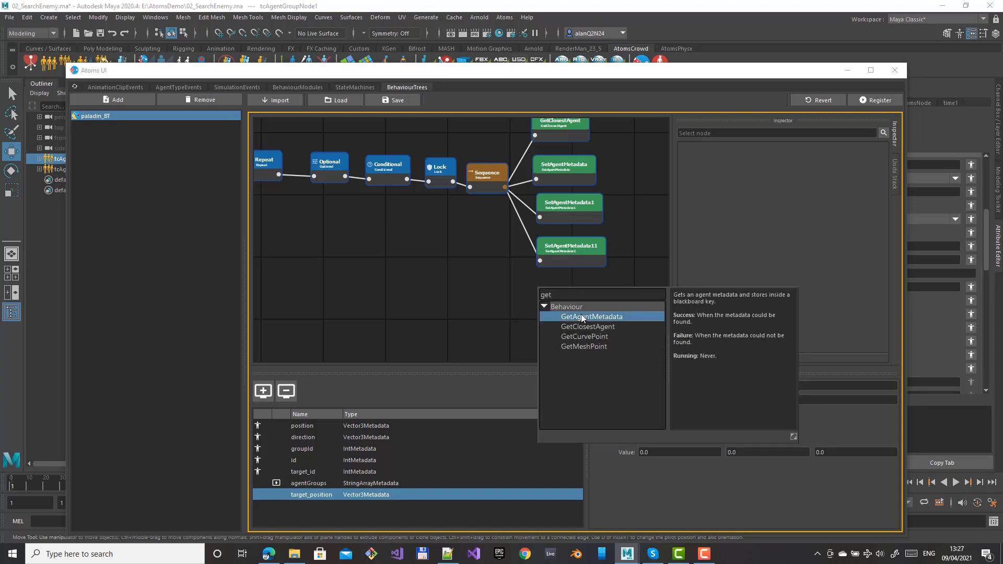
{"action": "double_click", "coordinate": [581, 316]}
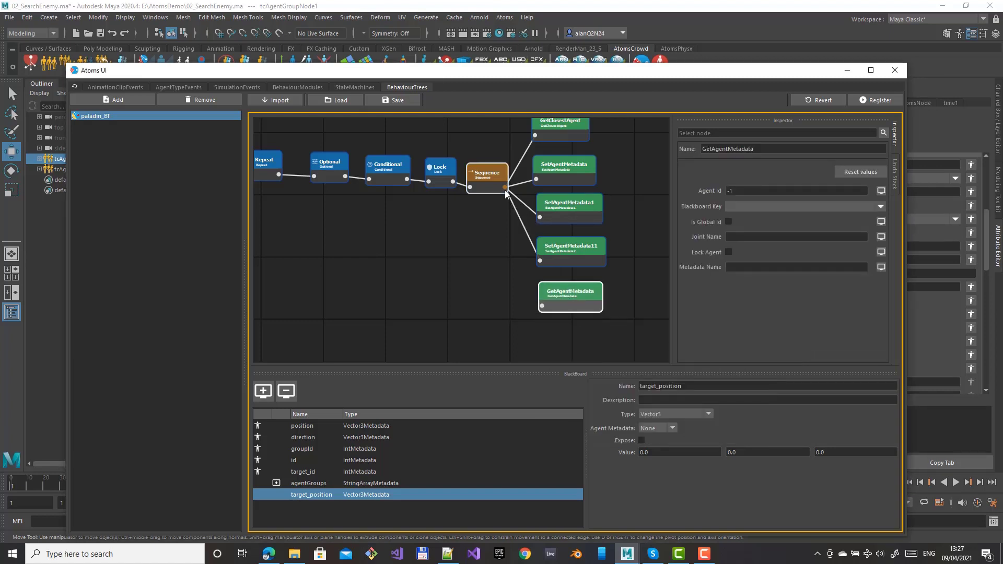
{"action": "left_click_drag", "start_coordinate": [522, 285], "coordinate": [572, 289]}
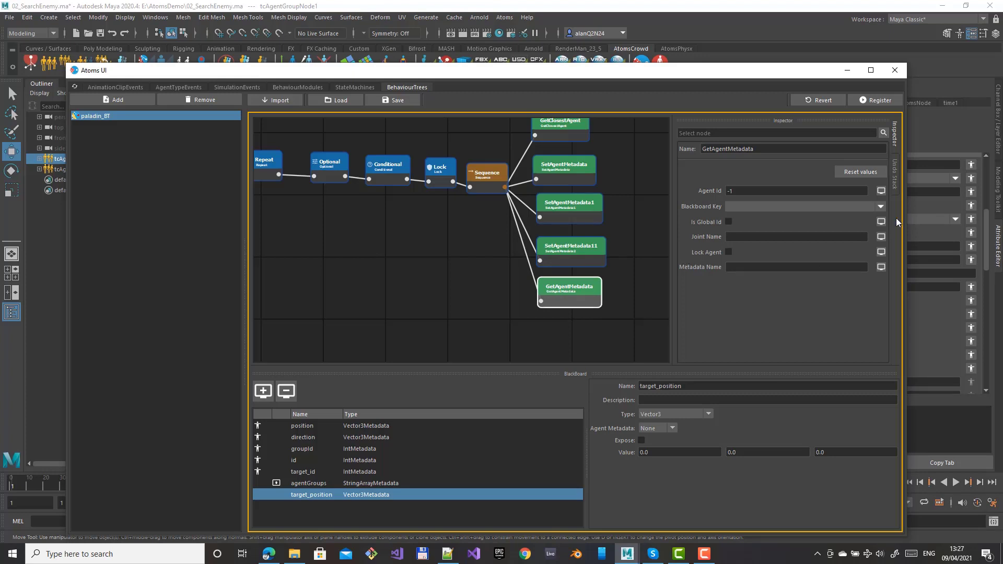
- Set the GetAgentMetadata node's Blackboard Key to target_position and its Metadata Name to position
{"action": "left_click", "coordinate": [880, 206]}
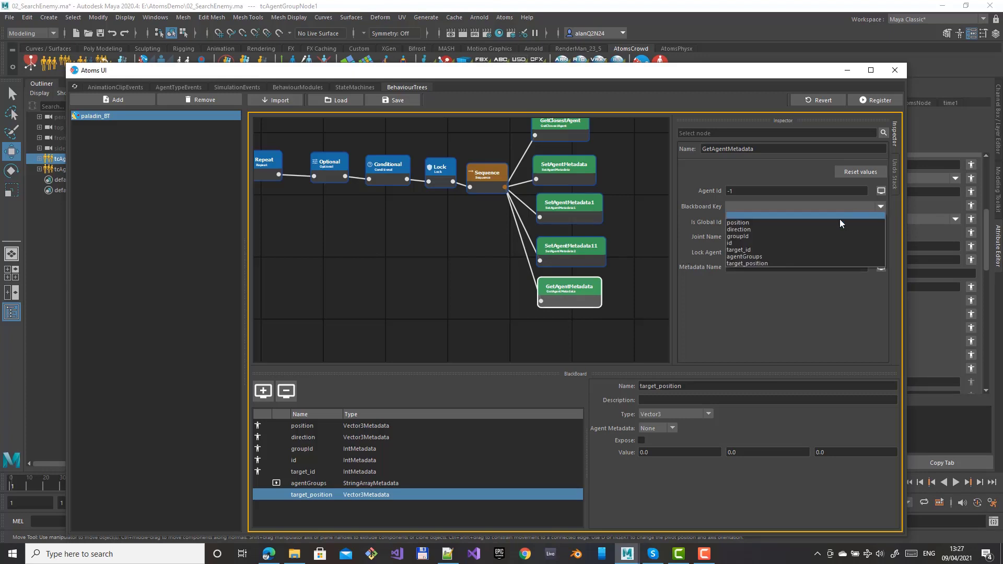
{"action": "left_click", "coordinate": [700, 168]}
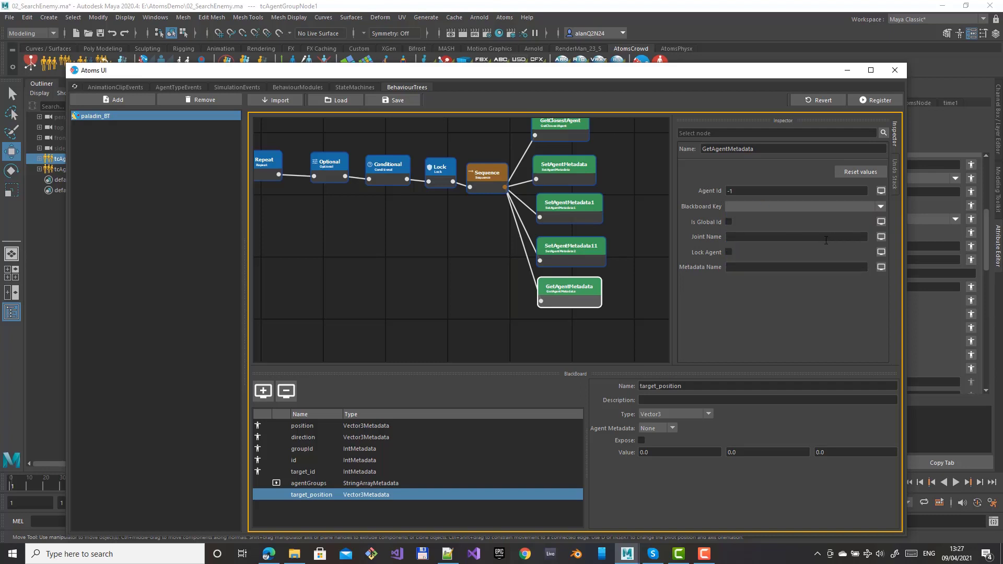
{"action": "left_click", "coordinate": [881, 207]}
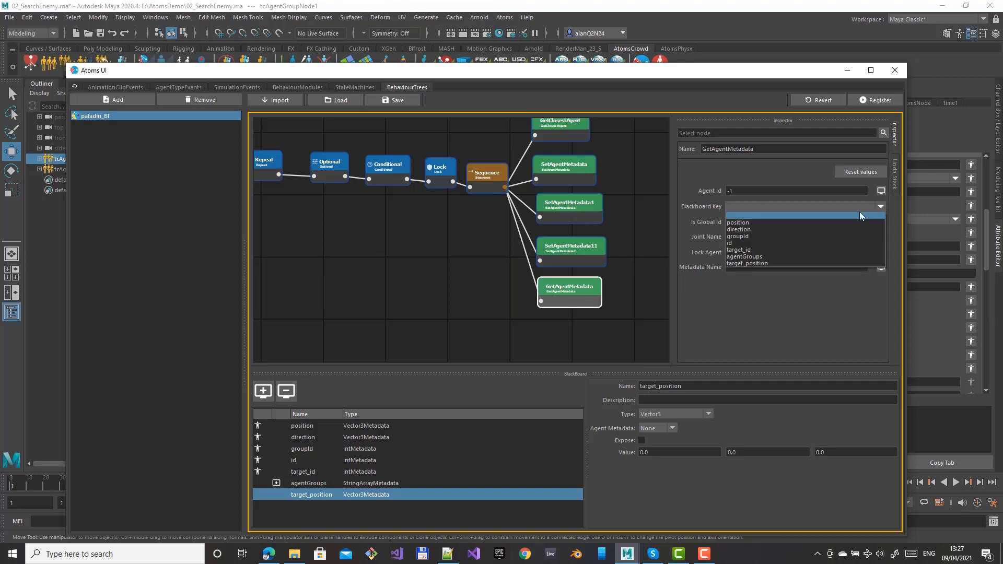
{"action": "left_click", "coordinate": [747, 263]}
{"action": "left_click", "coordinate": [745, 267]}
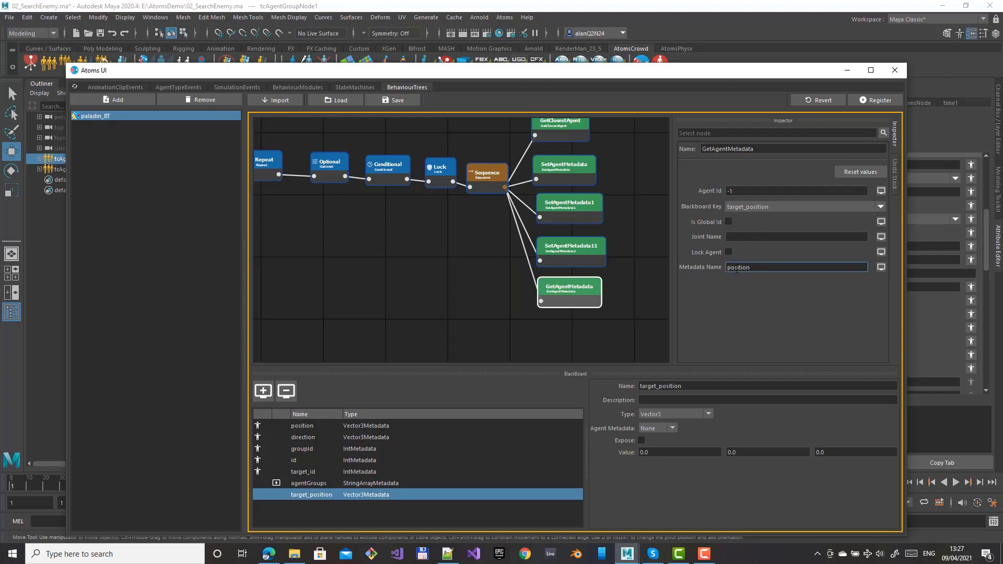
- Link the GetAgentMetadata node's Agent Id to the target_id blackboard entry, enable Is Global Id, and register the behaviour tree
{"action": "left_click", "coordinate": [881, 190]}
{"action": "left_click", "coordinate": [866, 190]}
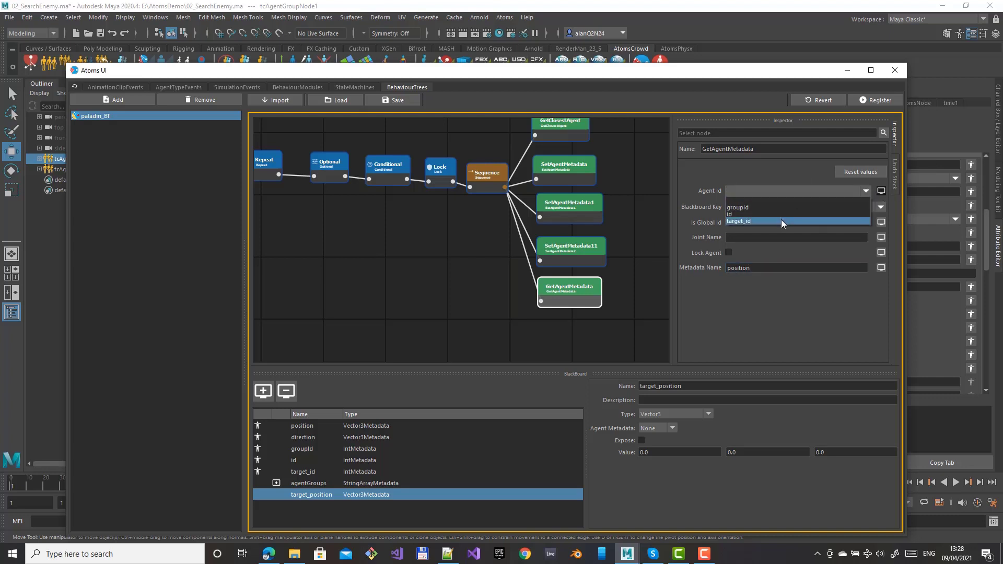
{"action": "left_click", "coordinate": [747, 219]}
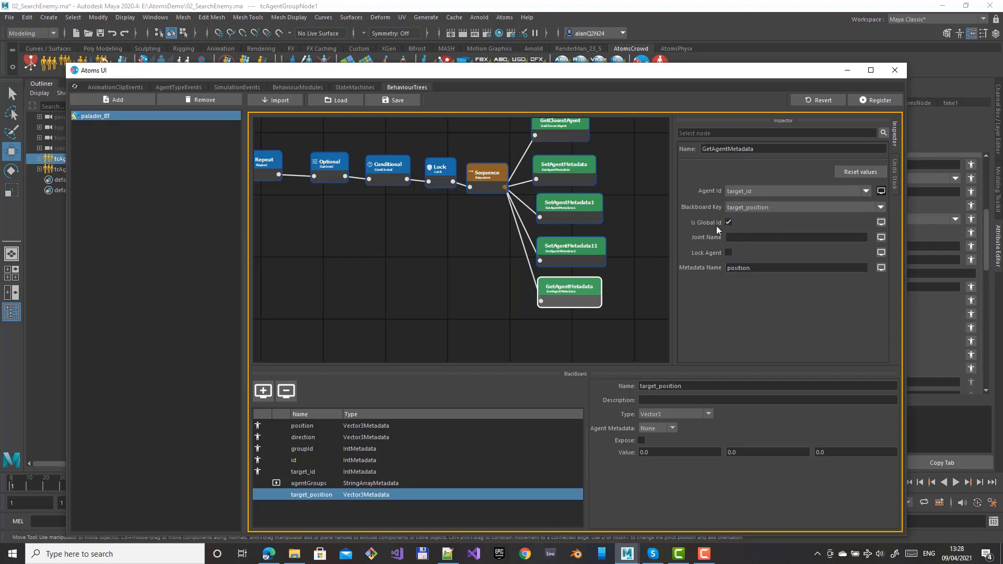
{"action": "left_click_drag", "start_coordinate": [758, 267], "coordinate": [695, 271]}
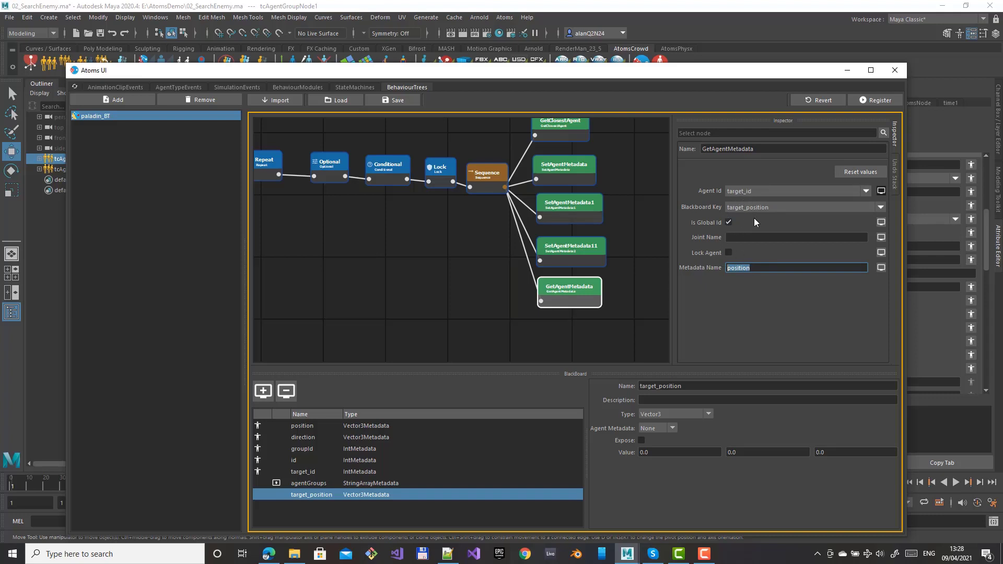
{"action": "left_click", "coordinate": [877, 99]}
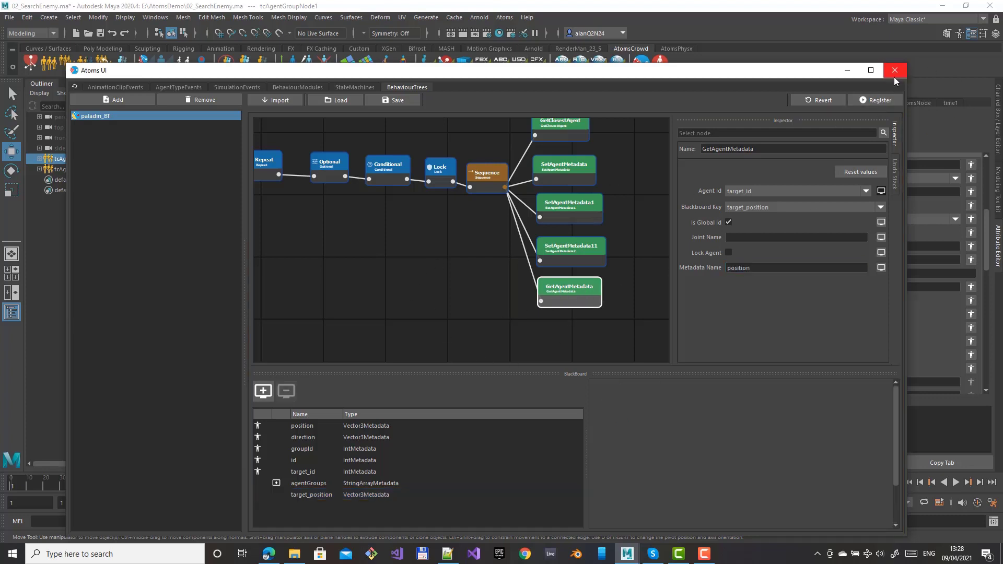
- Add a ComputeDirection node below GetAgentMetadata, connect it to Sequence, and set its Blackboard Key to direction
{"action": "middle_click_drag", "start_coordinate": [490, 286], "coordinate": [464, 266]}
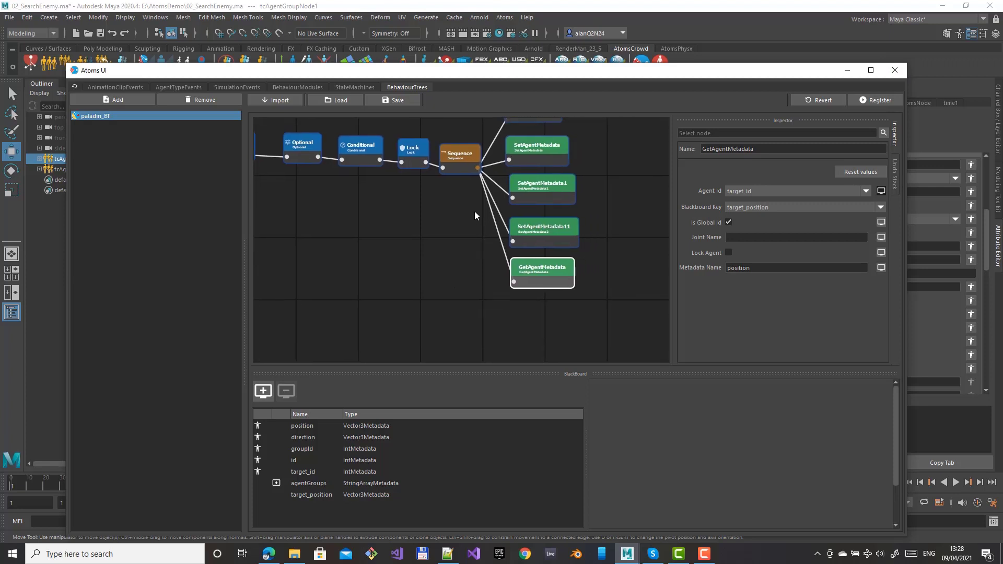
{"action": "right_click", "coordinate": [514, 309]}
{"action": "type", "text": "com"}
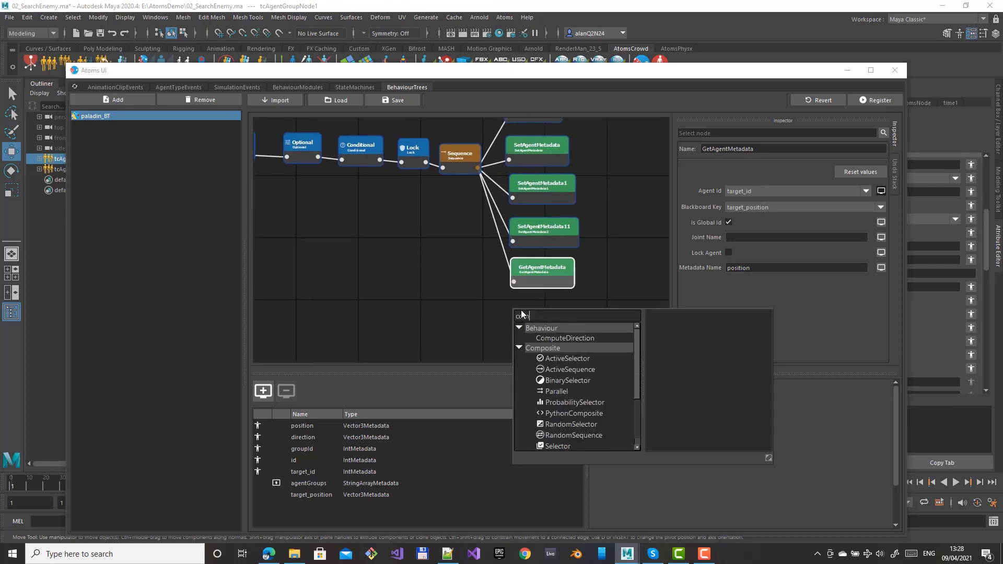
{"action": "left_click", "coordinate": [558, 339]}
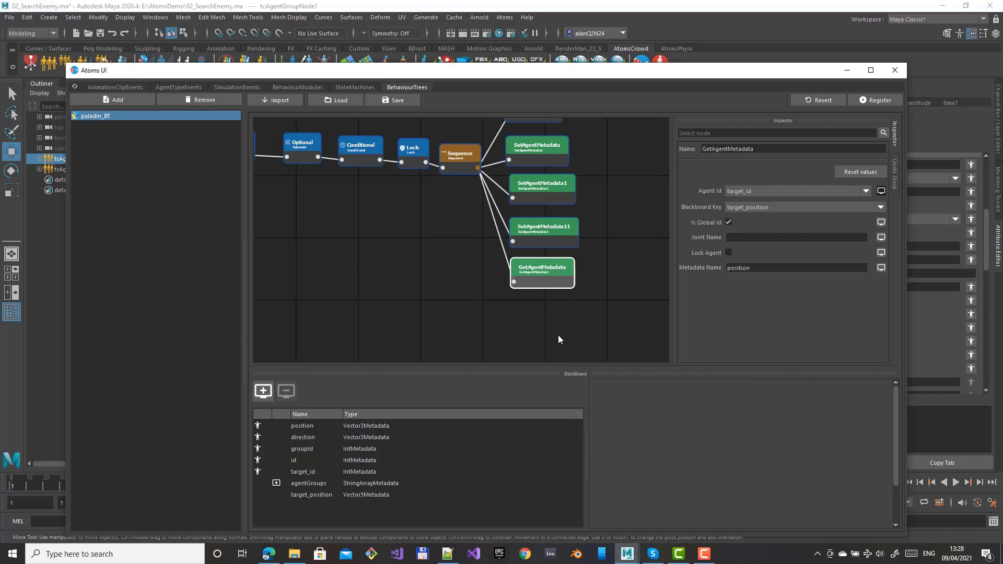
{"action": "left_click_drag", "start_coordinate": [477, 168], "coordinate": [553, 306]}
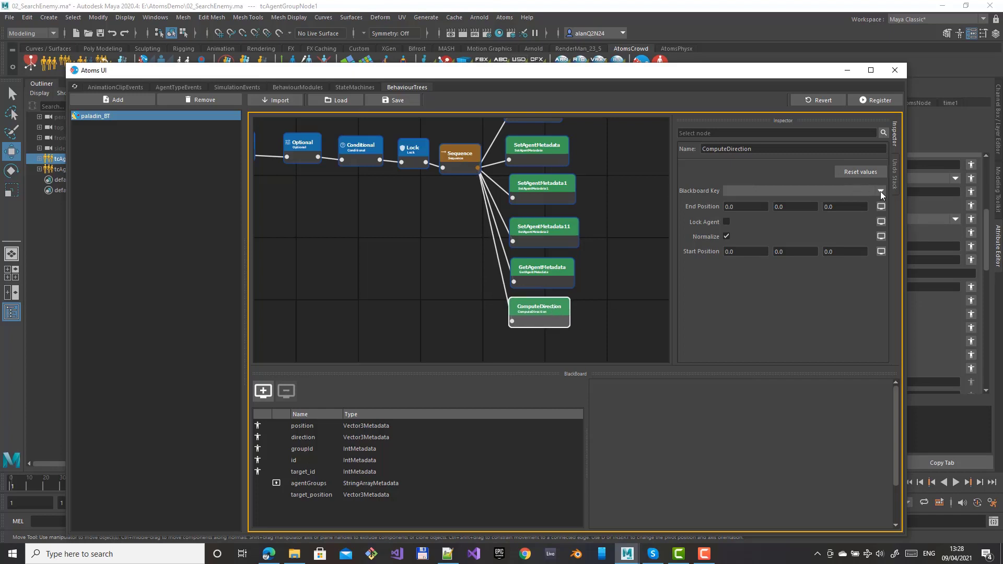
{"action": "left_click", "coordinate": [881, 190]}
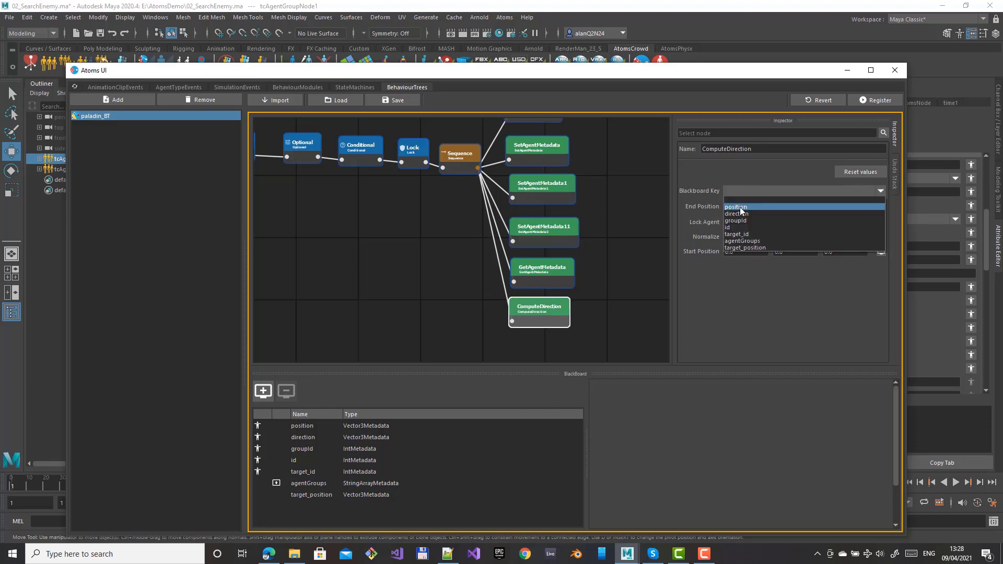
{"action": "left_click", "coordinate": [857, 212]}
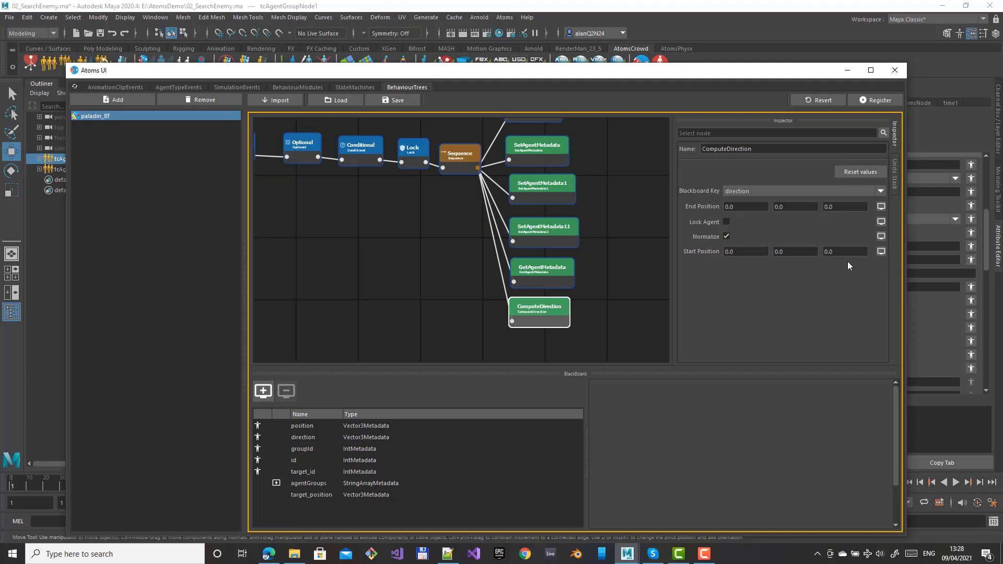
- Link ComputeDirection's Start Position to position and its End Position to target_position on the blackboard, and register the behaviour tree
{"action": "left_click", "coordinate": [881, 252]}
{"action": "left_click", "coordinate": [866, 252]}
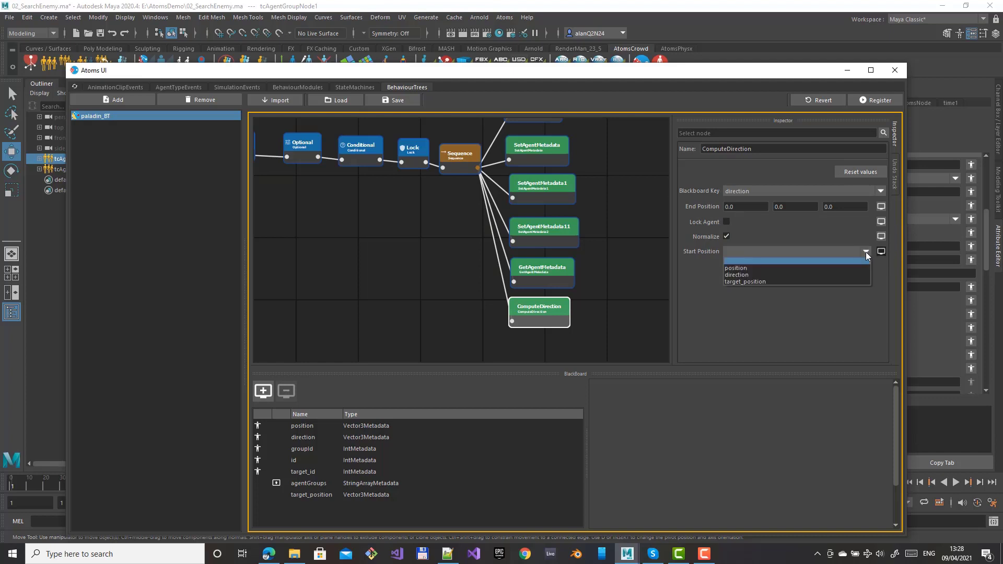
{"action": "left_click", "coordinate": [807, 267]}
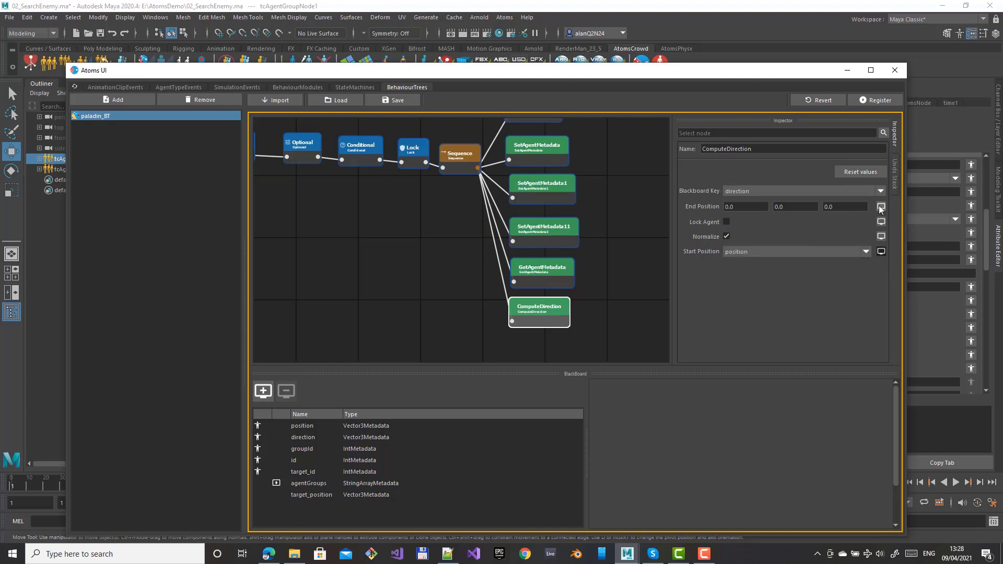
{"action": "left_click", "coordinate": [880, 207]}
{"action": "left_click", "coordinate": [866, 206]}
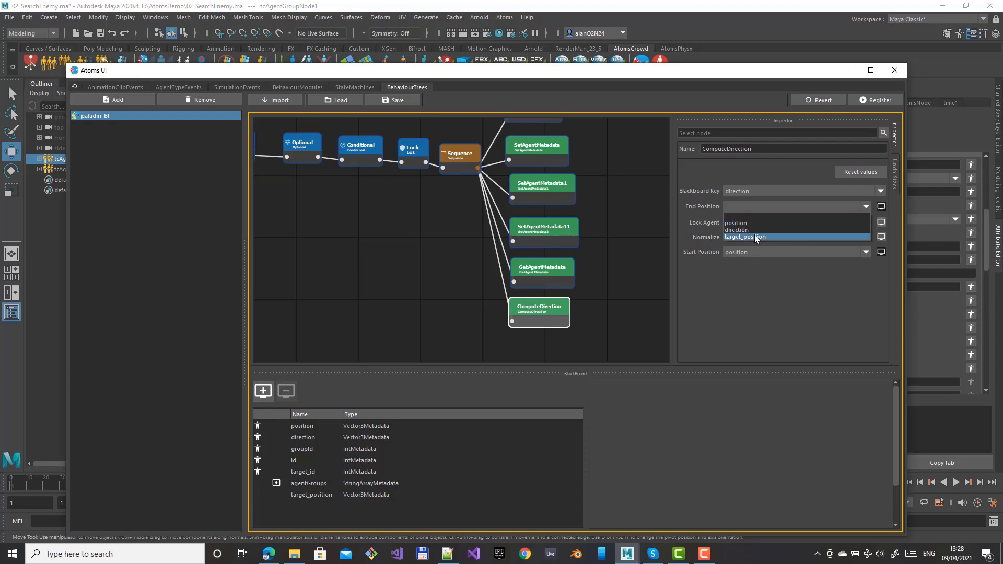
{"action": "left_click", "coordinate": [782, 234]}
{"action": "left_click", "coordinate": [873, 101]}
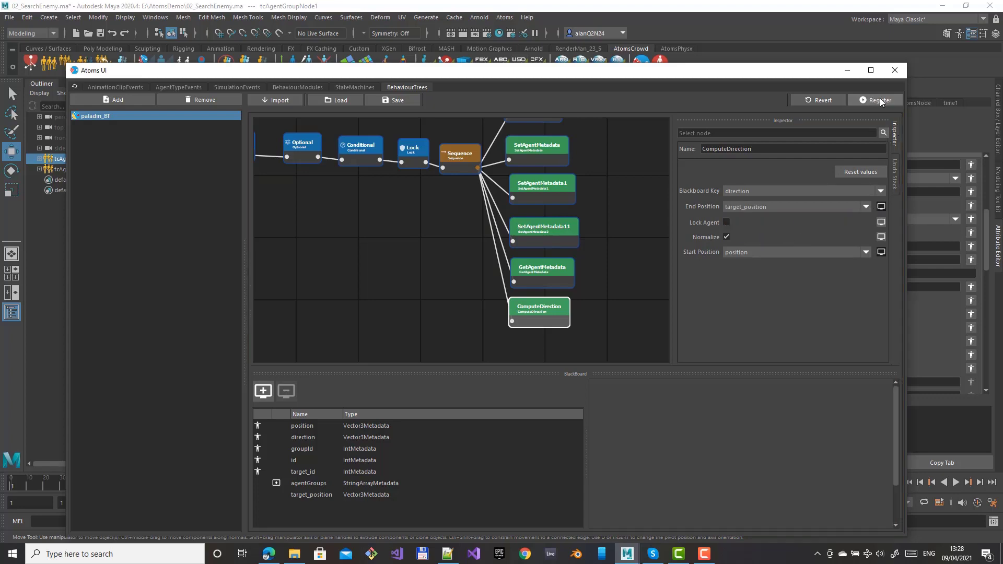
- Close the Atoms UI and play the crowd simulation to check how the paladins move, stopping around frame 68 and rewinding to frame 1
{"action": "left_click", "coordinate": [896, 71]}
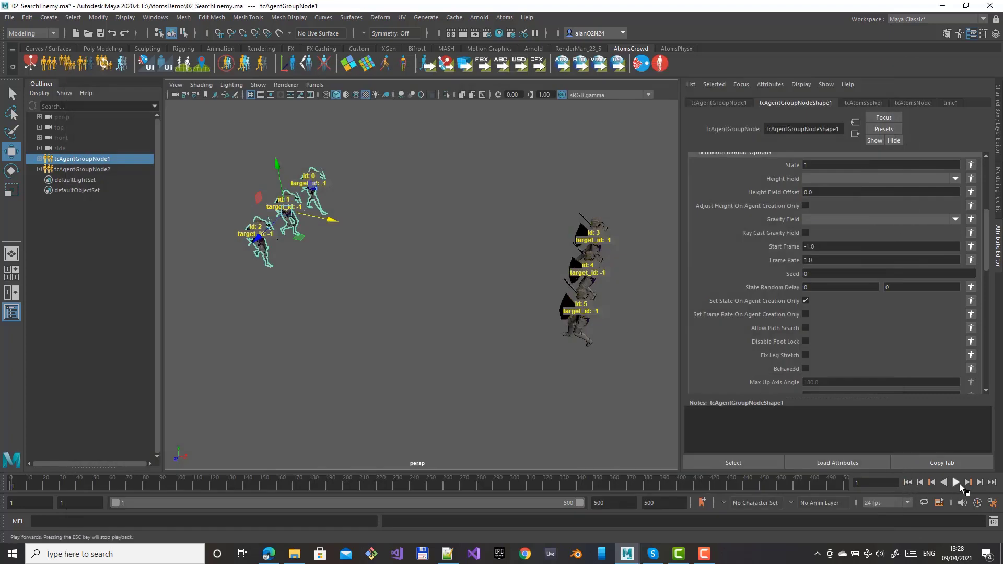
{"action": "left_click", "coordinate": [955, 483]}
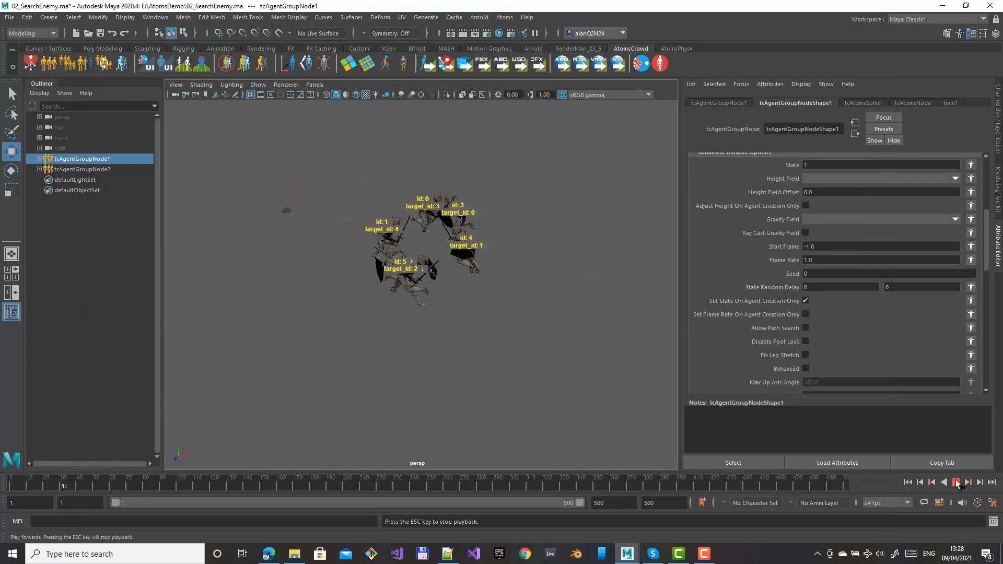
{"action": "left_click", "coordinate": [955, 483]}
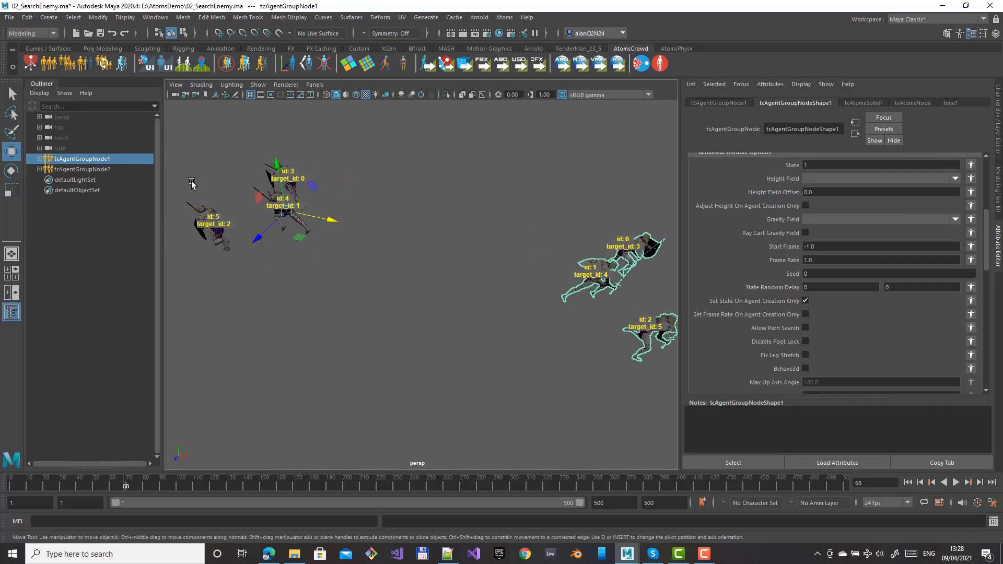
{"action": "left_click", "coordinate": [911, 484]}
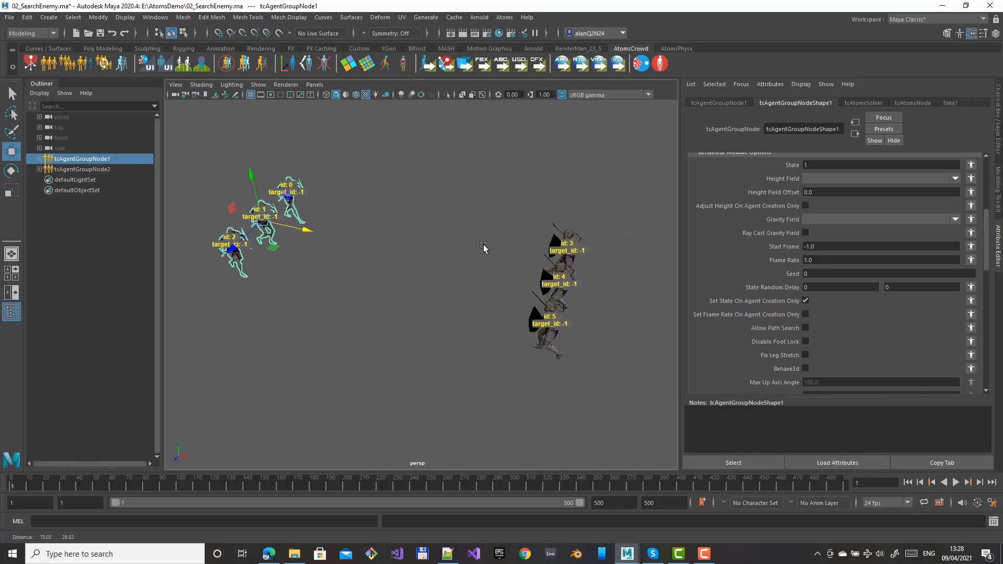
{"action": "middle_click_drag", "start_coordinate": [483, 245], "coordinate": [496, 246], "text": "alt"}
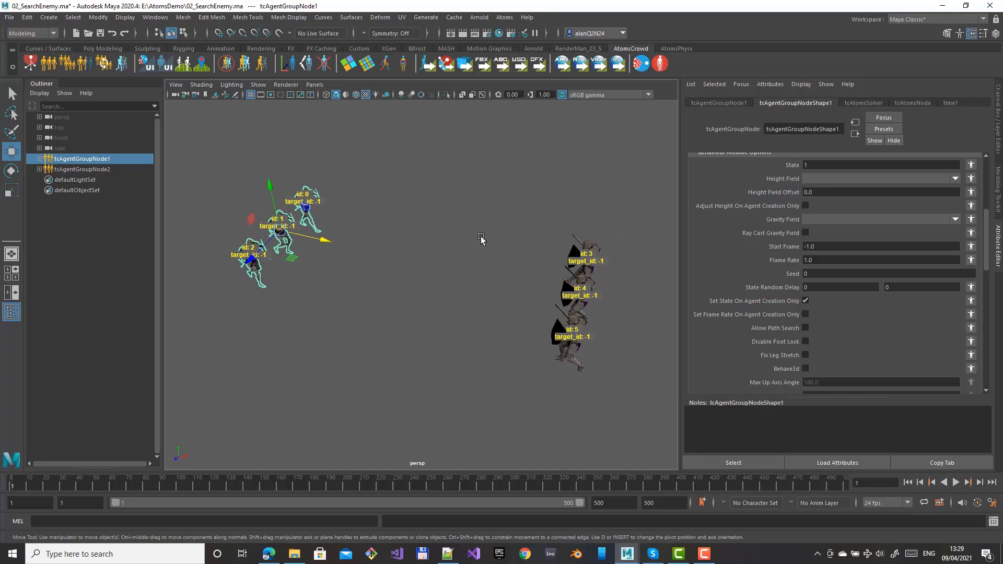
- Save the scene as 02_SearchEnemy.ma in E:\AtomsDemo, replacing the existing file
{"action": "left_click", "coordinate": [7, 18]}
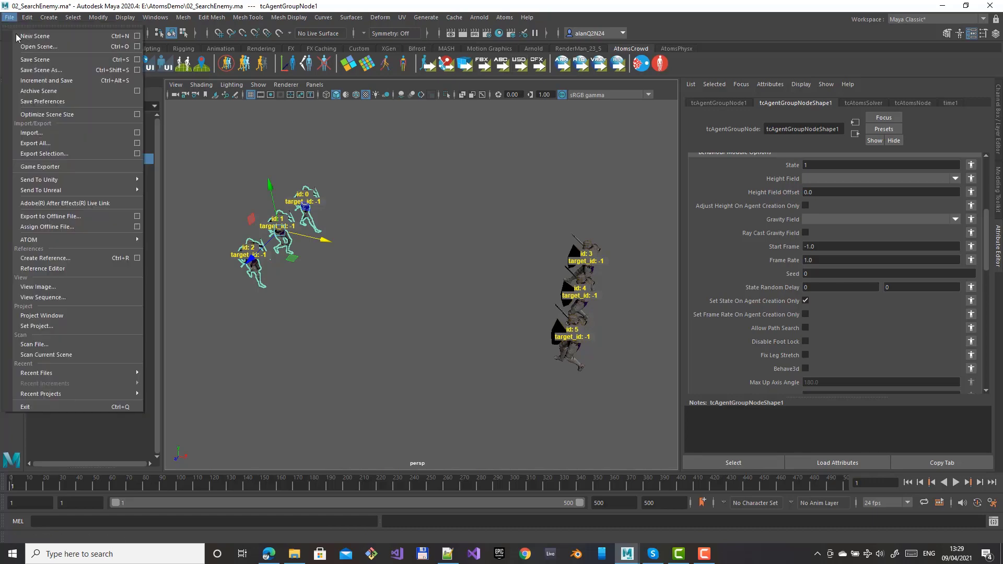
{"action": "left_click", "coordinate": [41, 70]}
{"action": "left_click", "coordinate": [341, 200]}
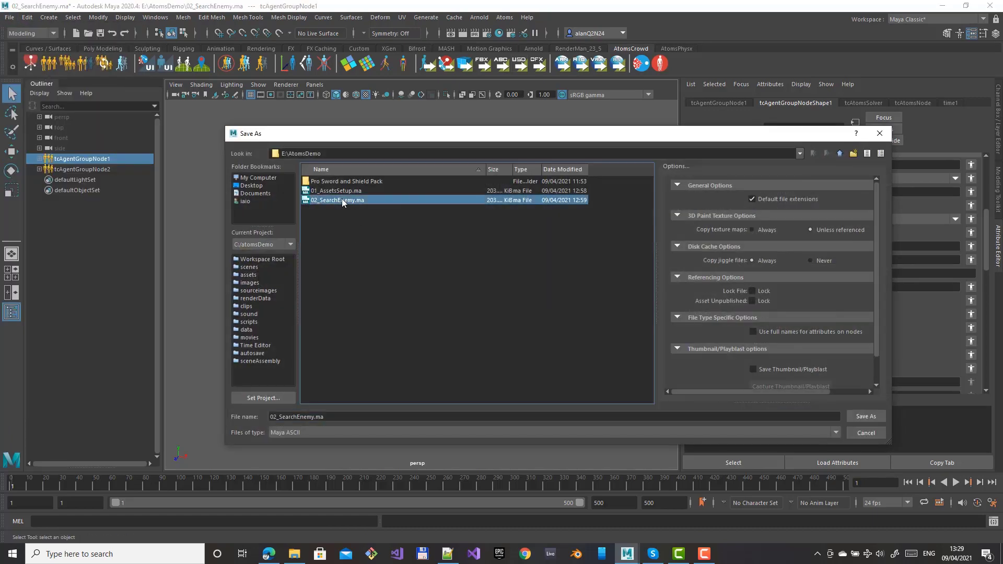
{"action": "left_click", "coordinate": [859, 416]}
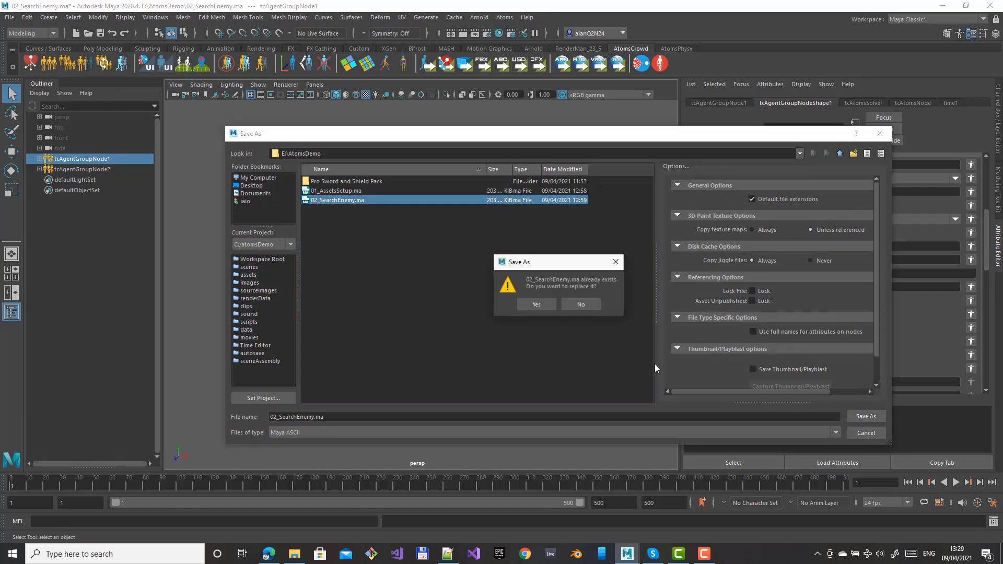
{"action": "left_click", "coordinate": [534, 306]}
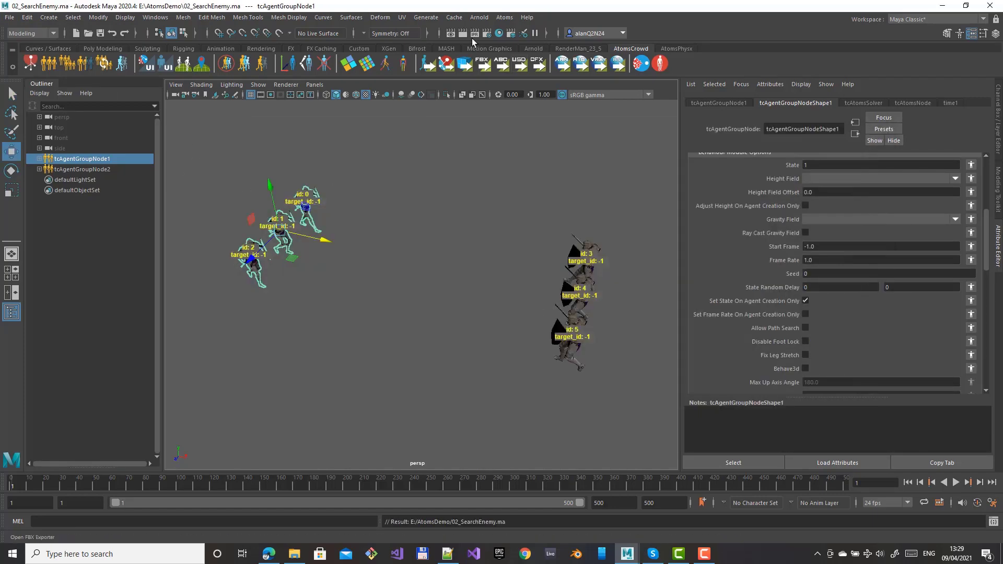